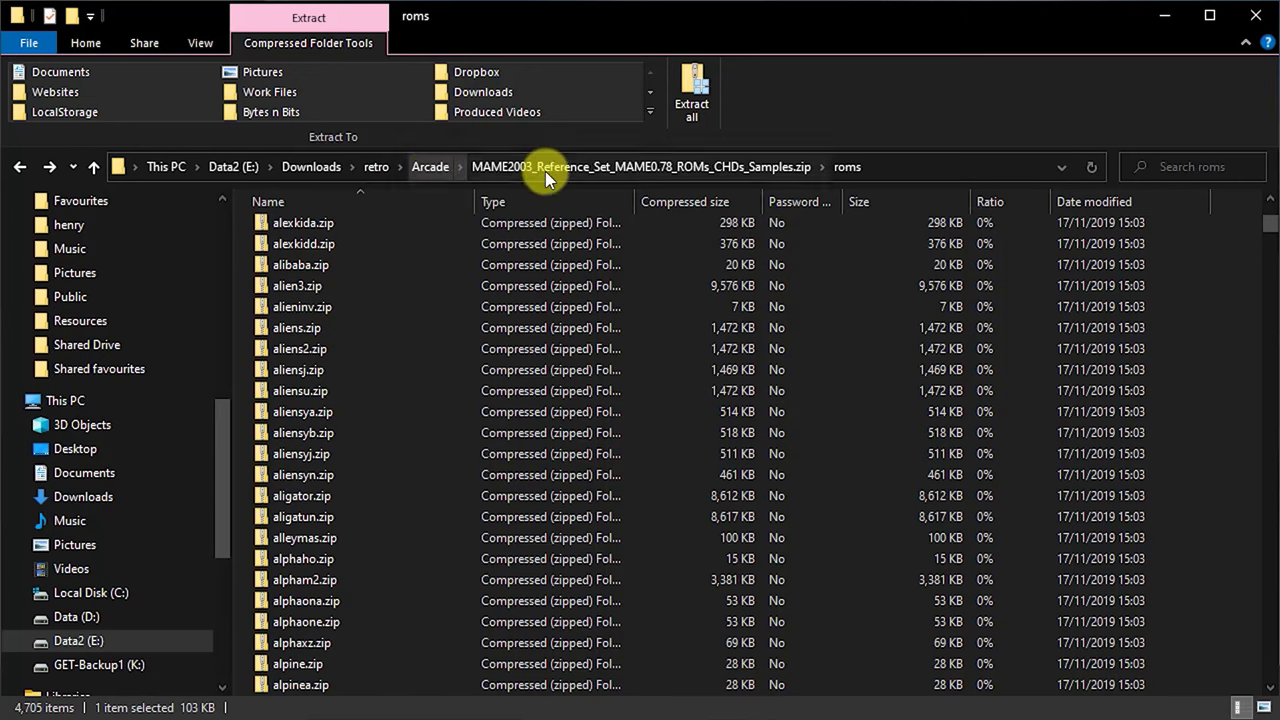
left_click(551, 171)
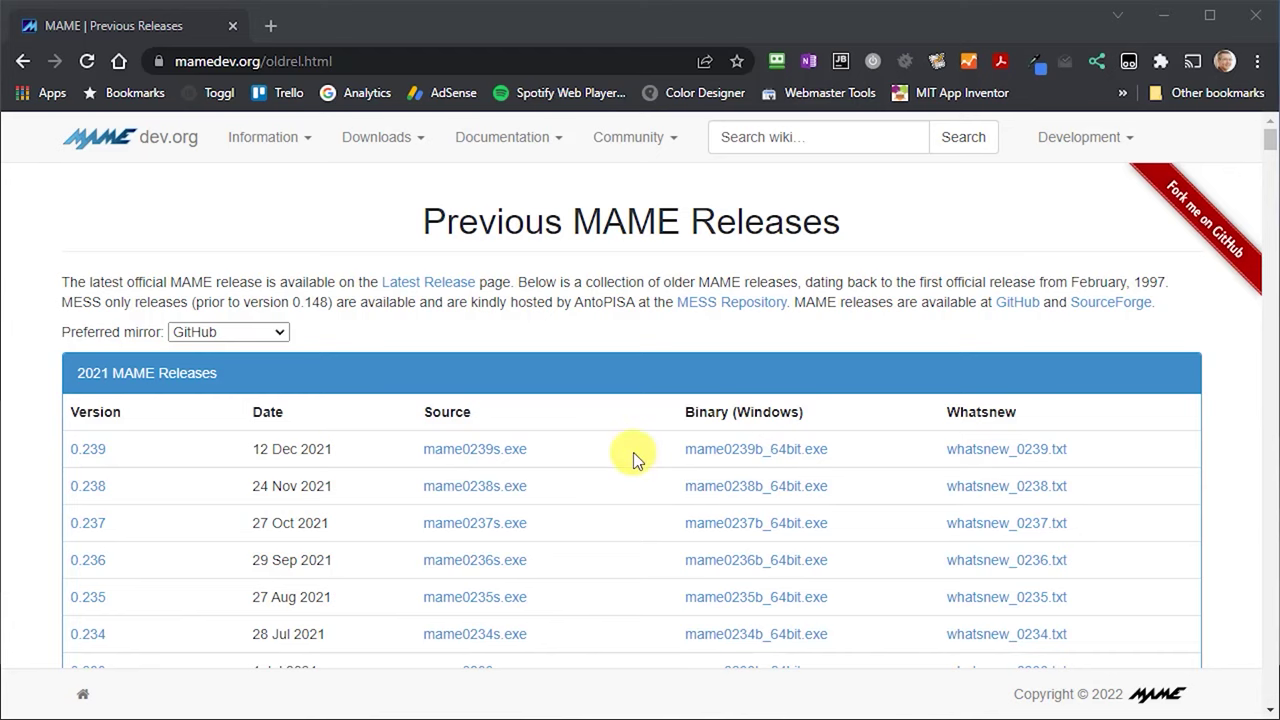
Step: Browse the Previous MAME Releases list on mamedev.org from the 2021 versions back to the 2009 versions
scroll(633, 452, "down", 3)
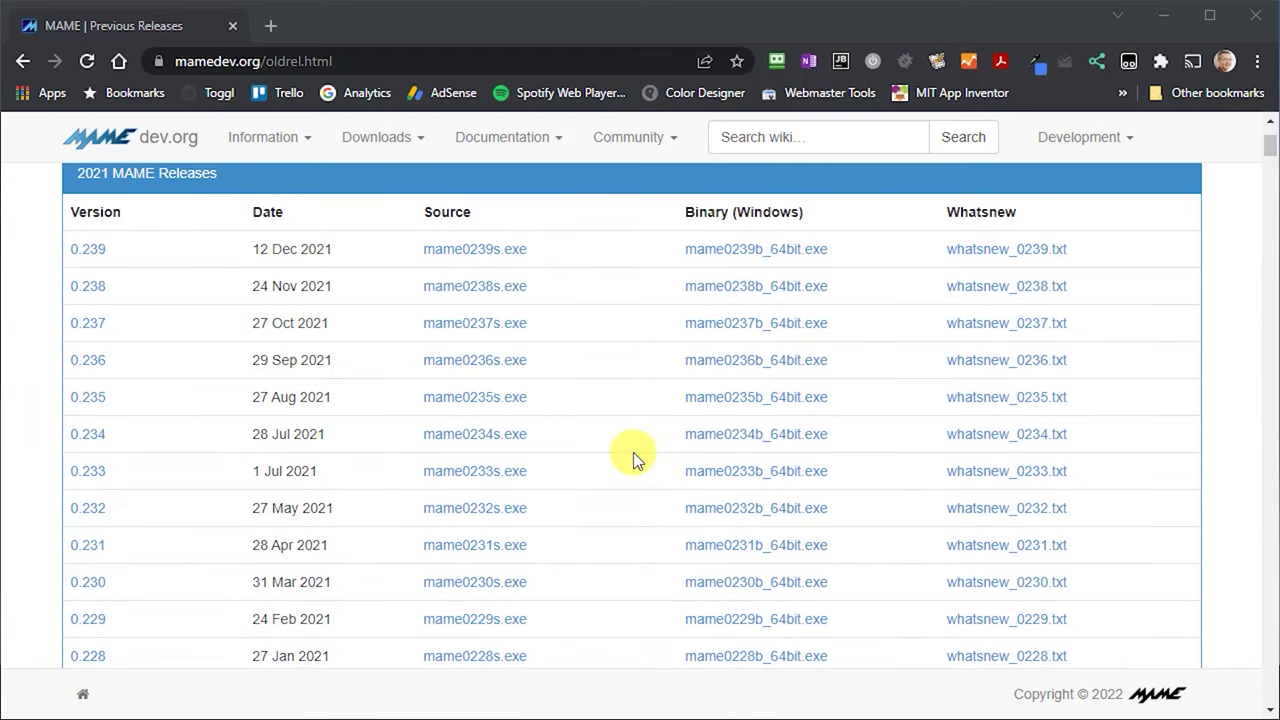
scroll(633, 455, "down", 3)
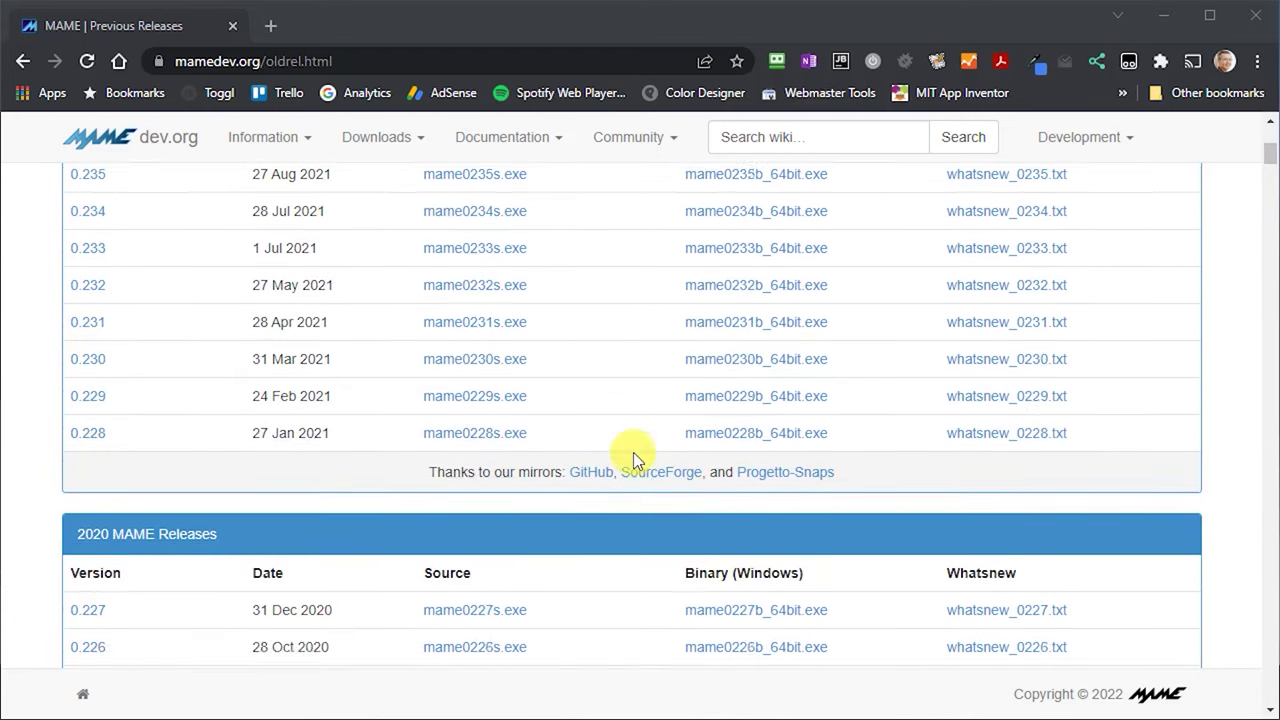
scroll(633, 452, "down", 6)
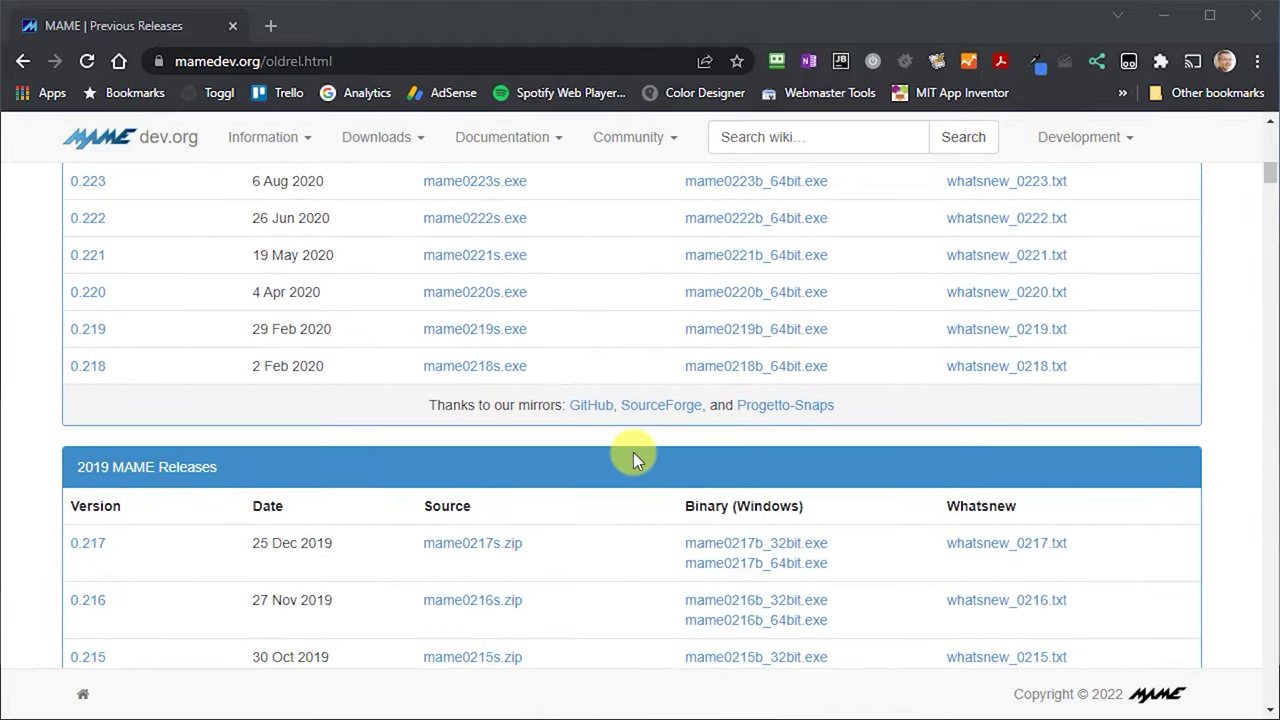
scroll(633, 452, "down", 5)
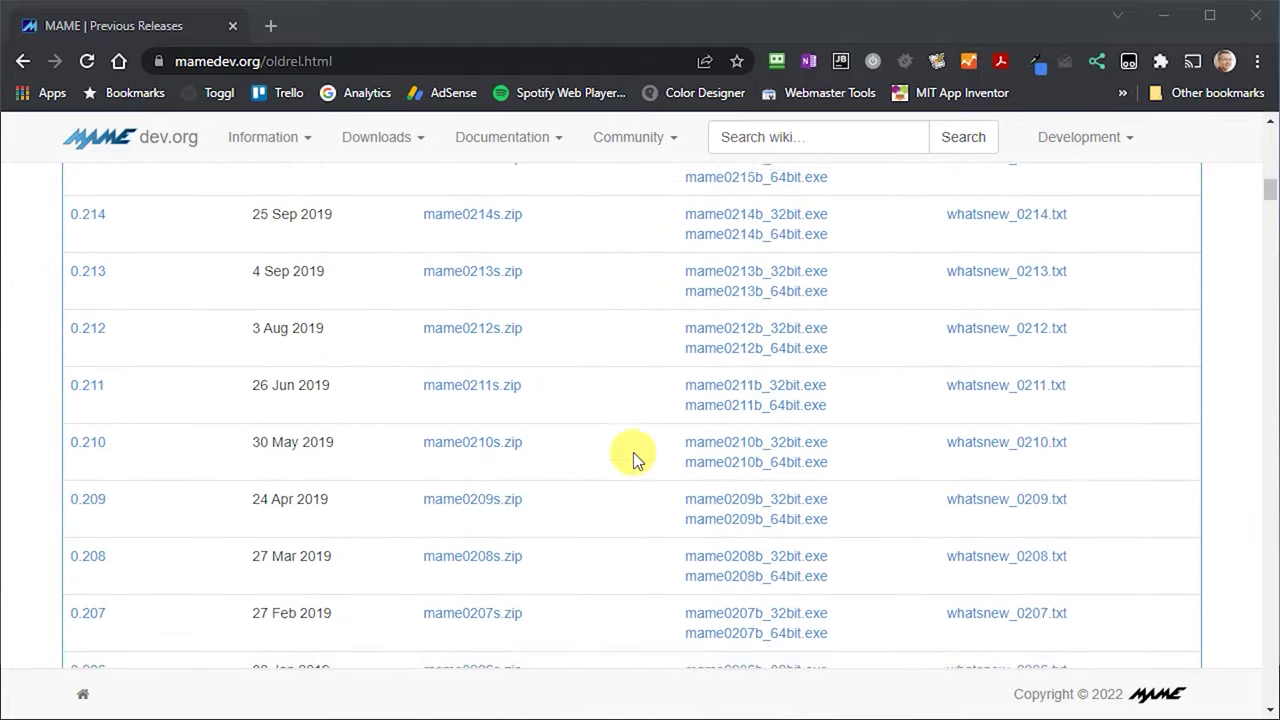
scroll(633, 455, "down", 6)
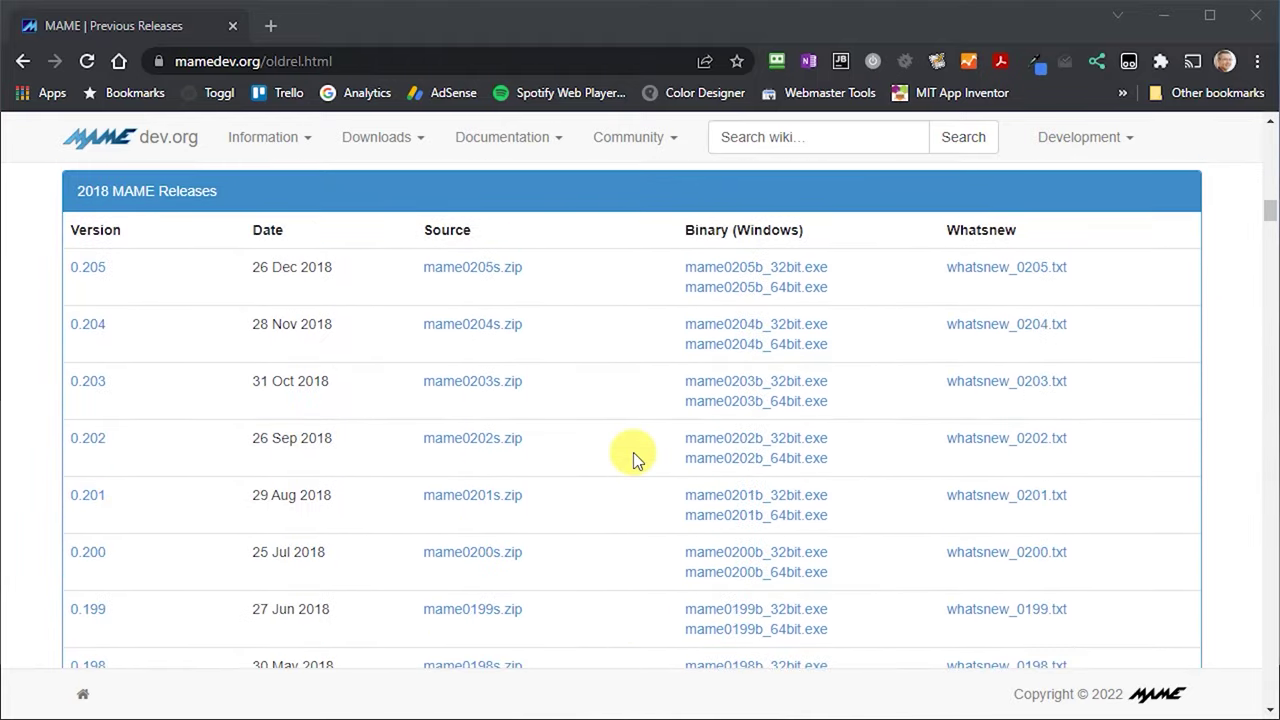
scroll(633, 455, "down", 2)
scroll(633, 455, "down", 4)
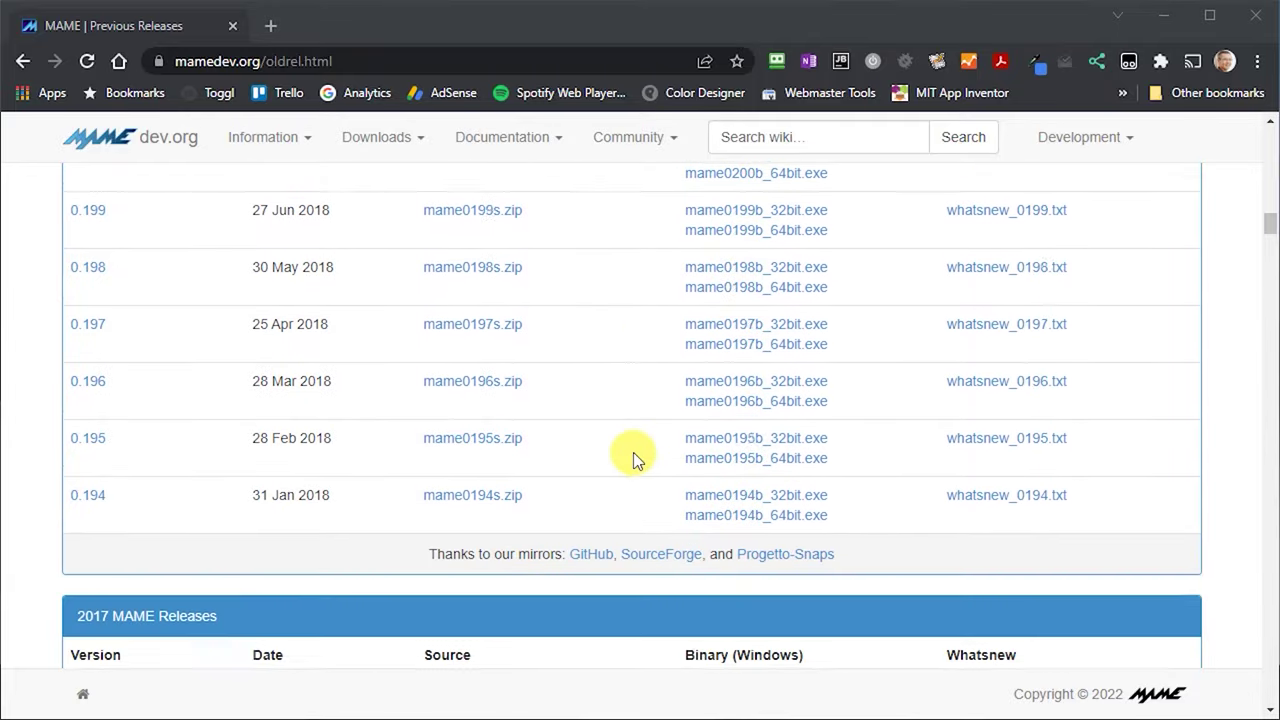
scroll(633, 458, "down", 6)
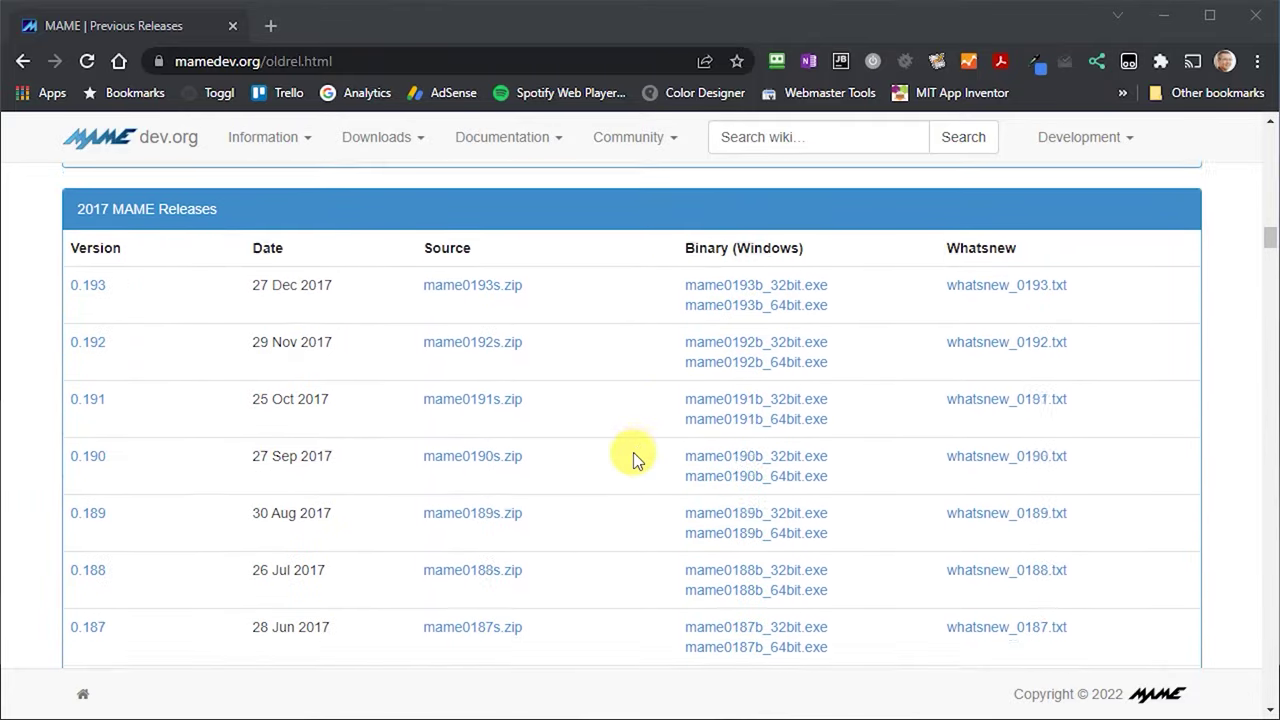
scroll(633, 458, "down", 6)
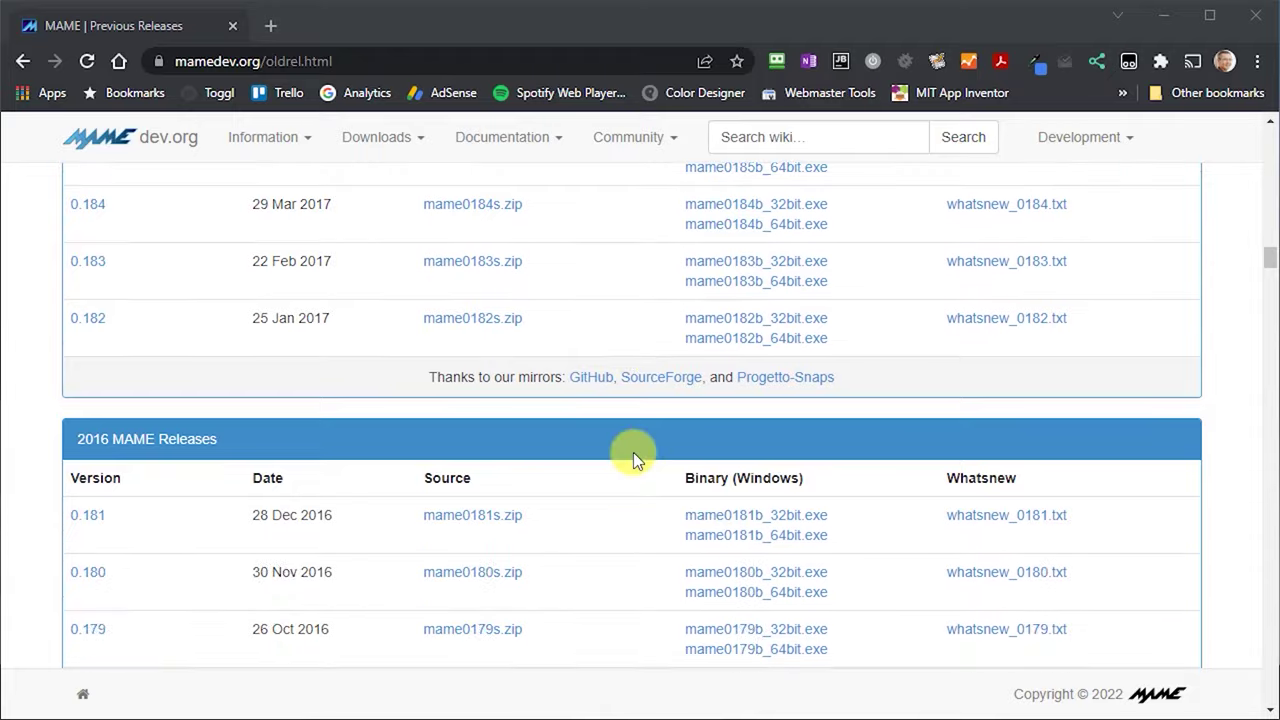
scroll(633, 458, "down", 4)
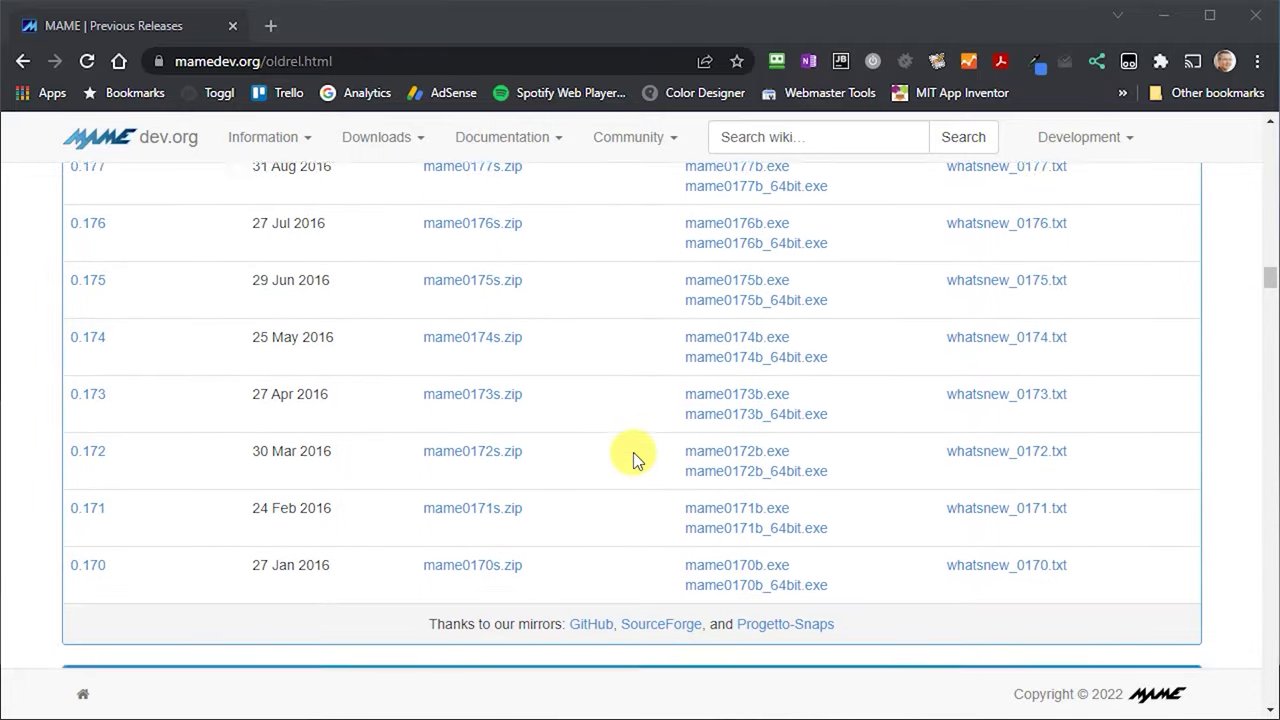
scroll(633, 458, "down", 4)
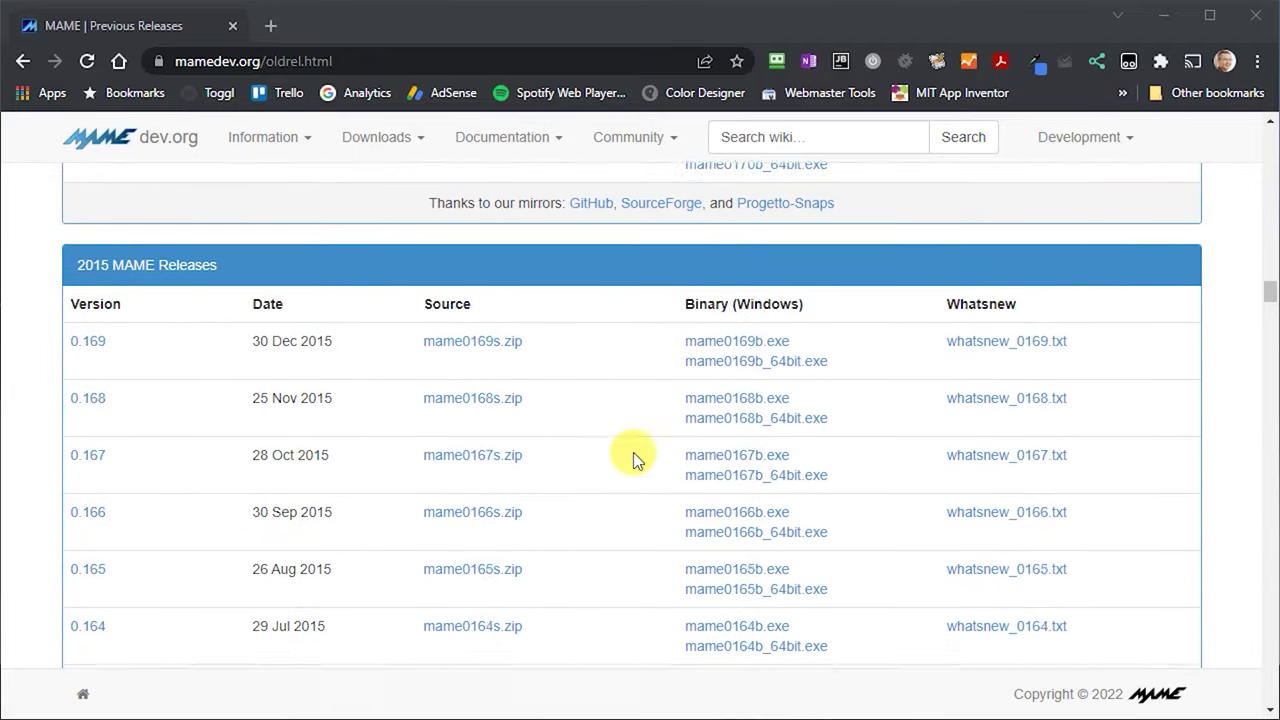
scroll(633, 458, "down", 1)
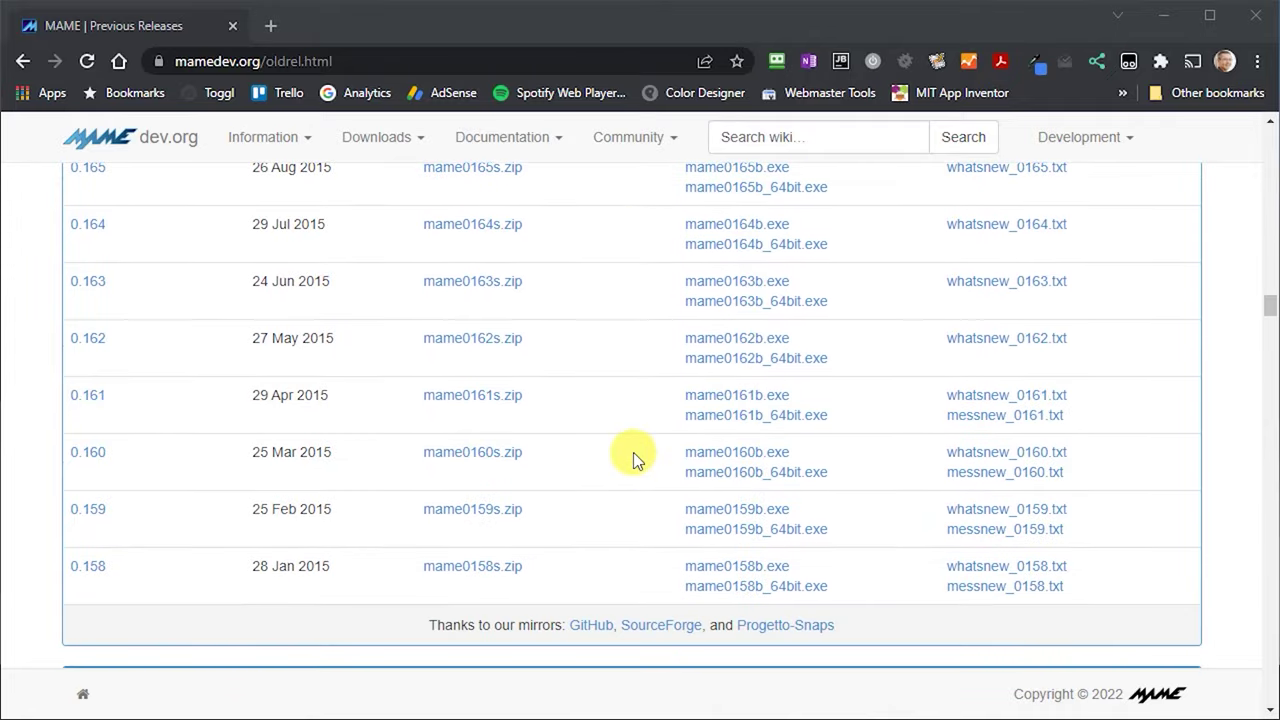
scroll(633, 458, "down", 4)
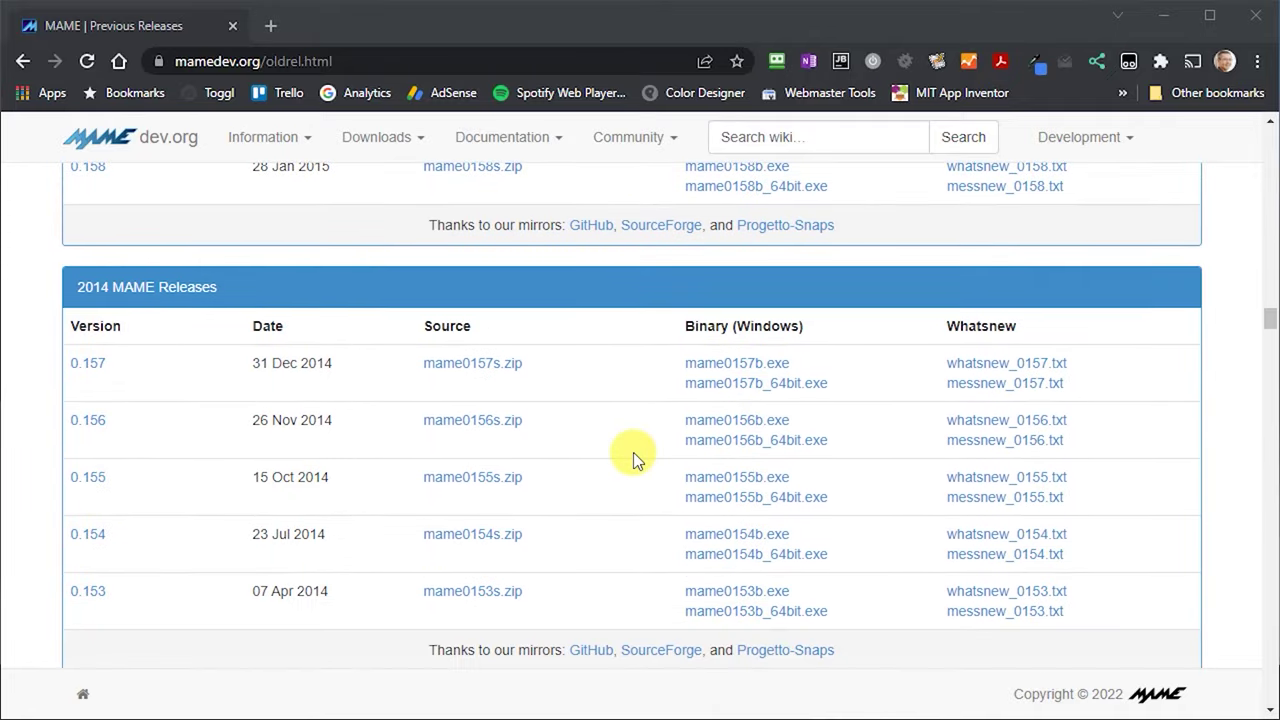
scroll(633, 458, "down", 5)
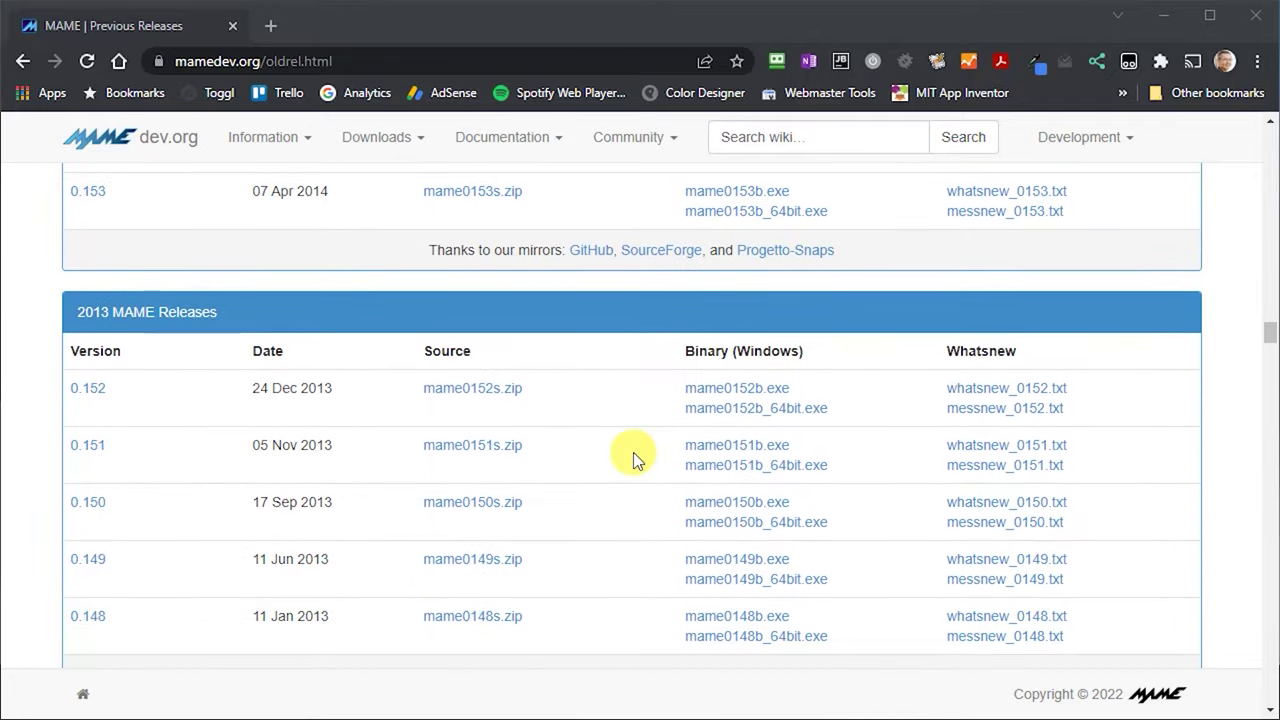
scroll(633, 458, "down", 5)
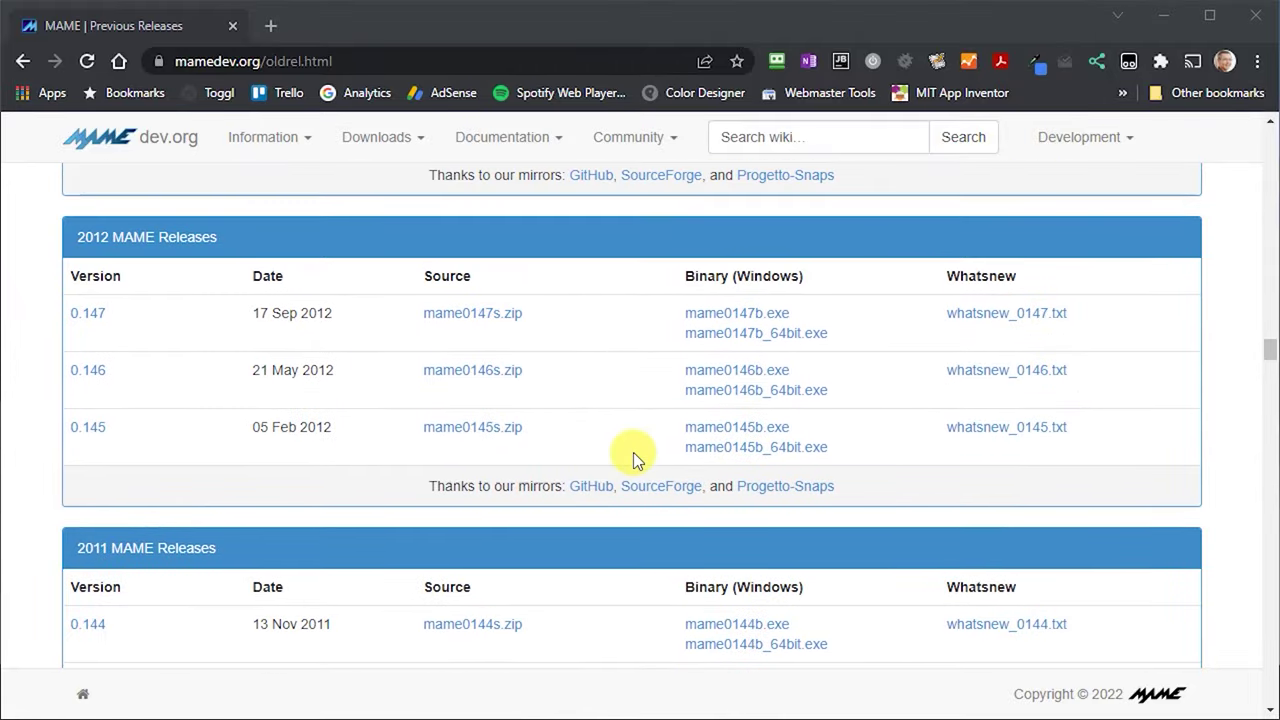
scroll(633, 458, "down", 3)
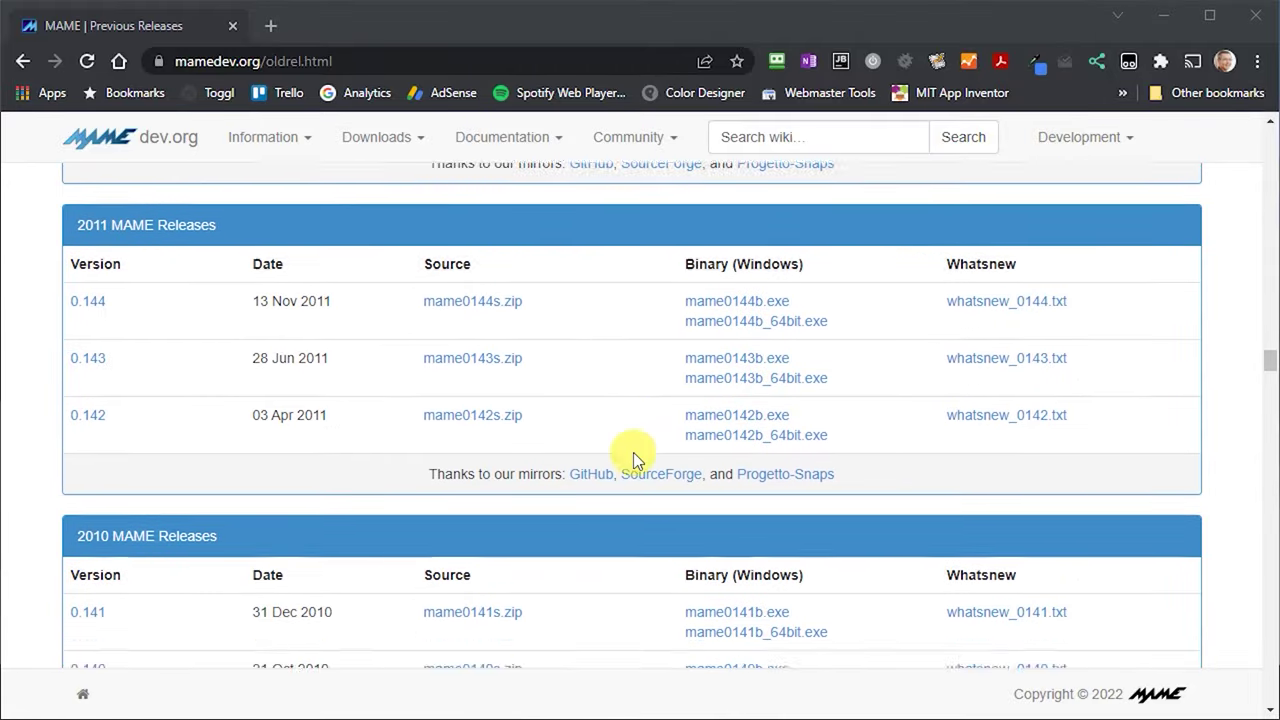
scroll(633, 458, "down", 6)
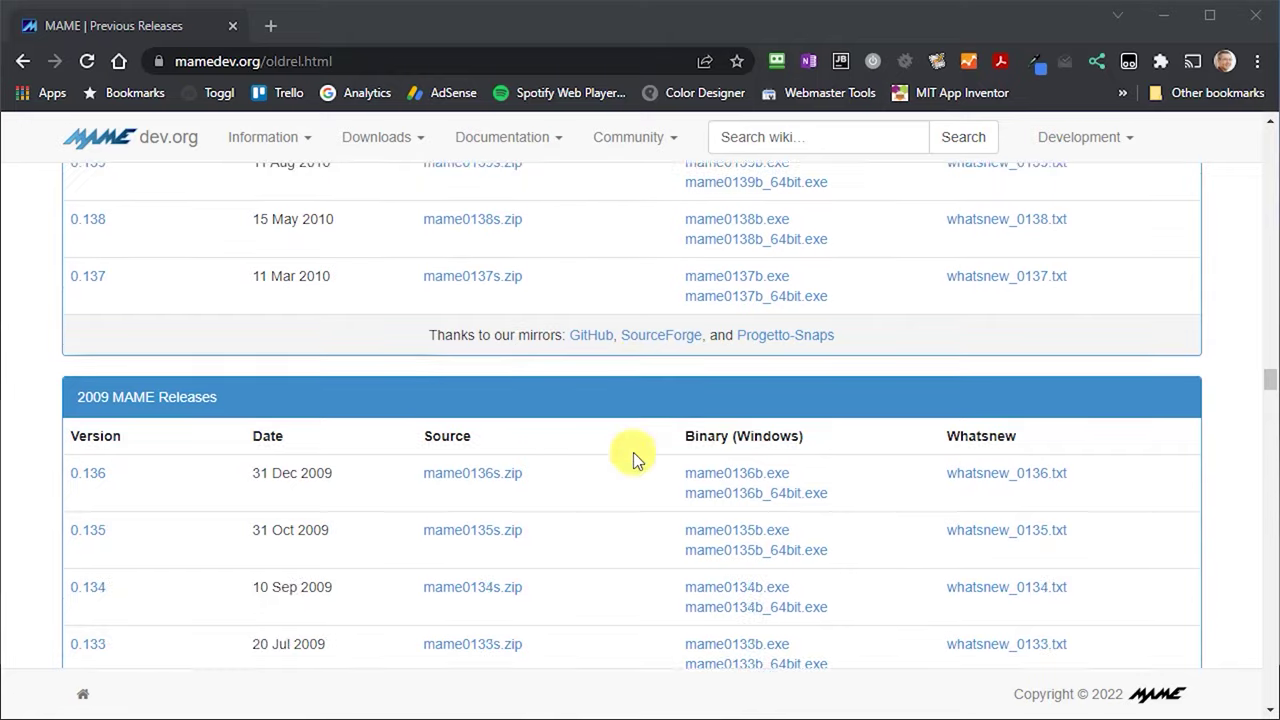
scroll(633, 458, "down", 4)
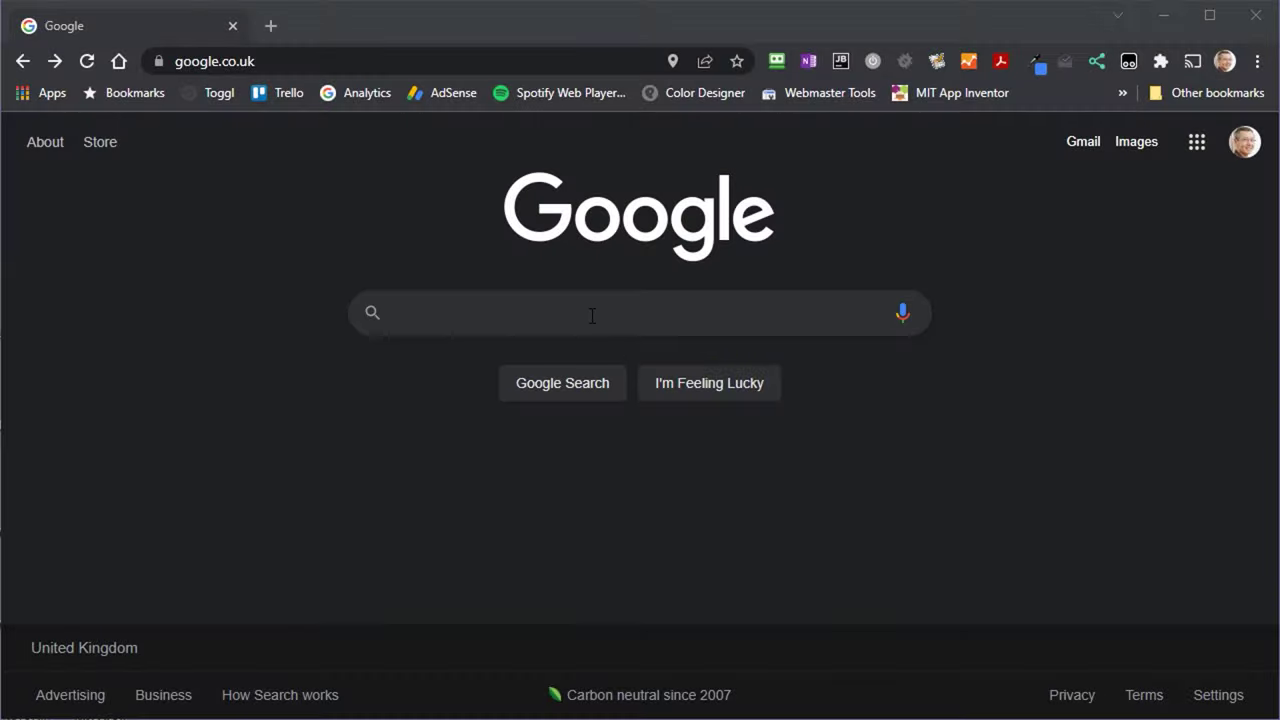
Step: Search Google for "mame 0.240 full rom set"
left_click(592, 315)
type("mame")
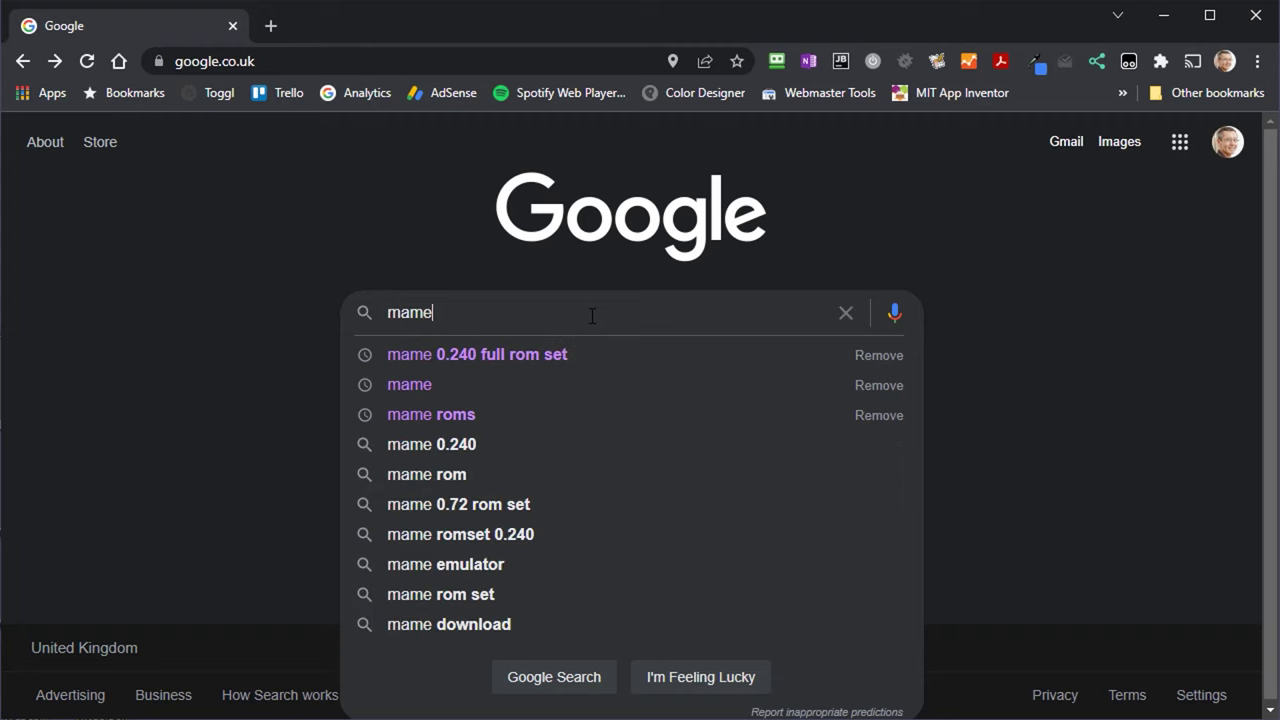
type(" 0.2")
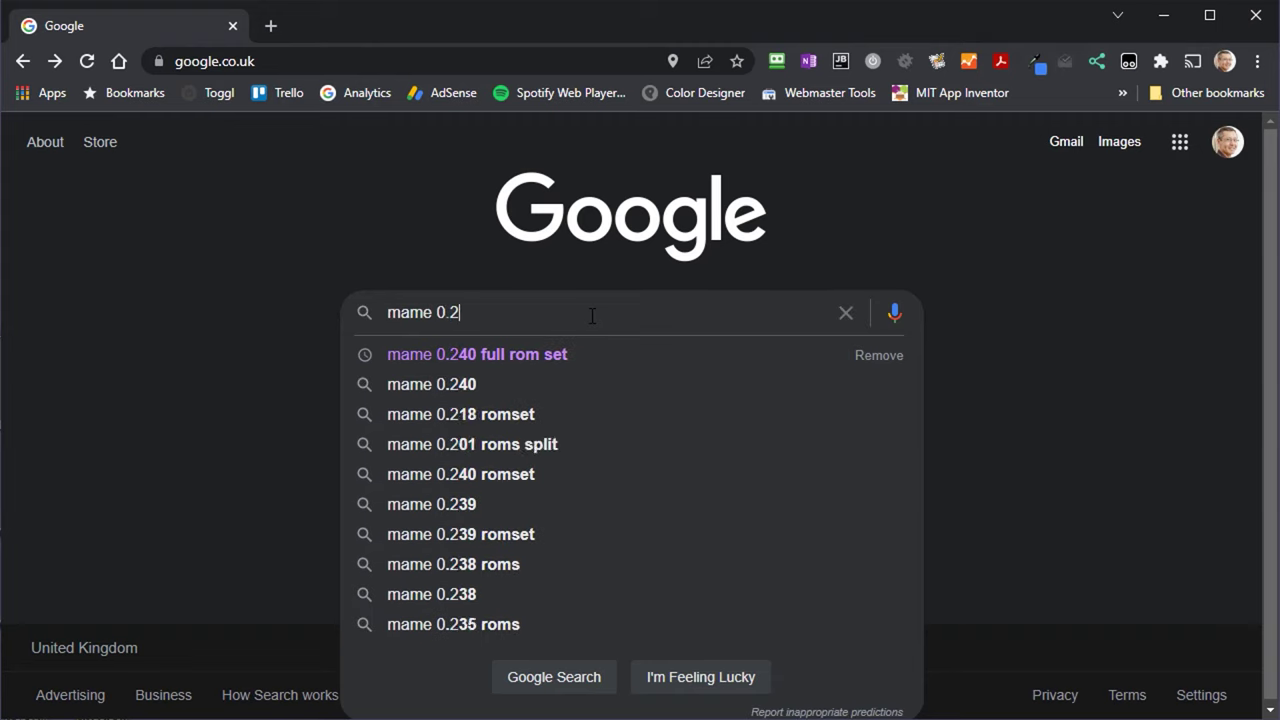
type("40 full rom set")
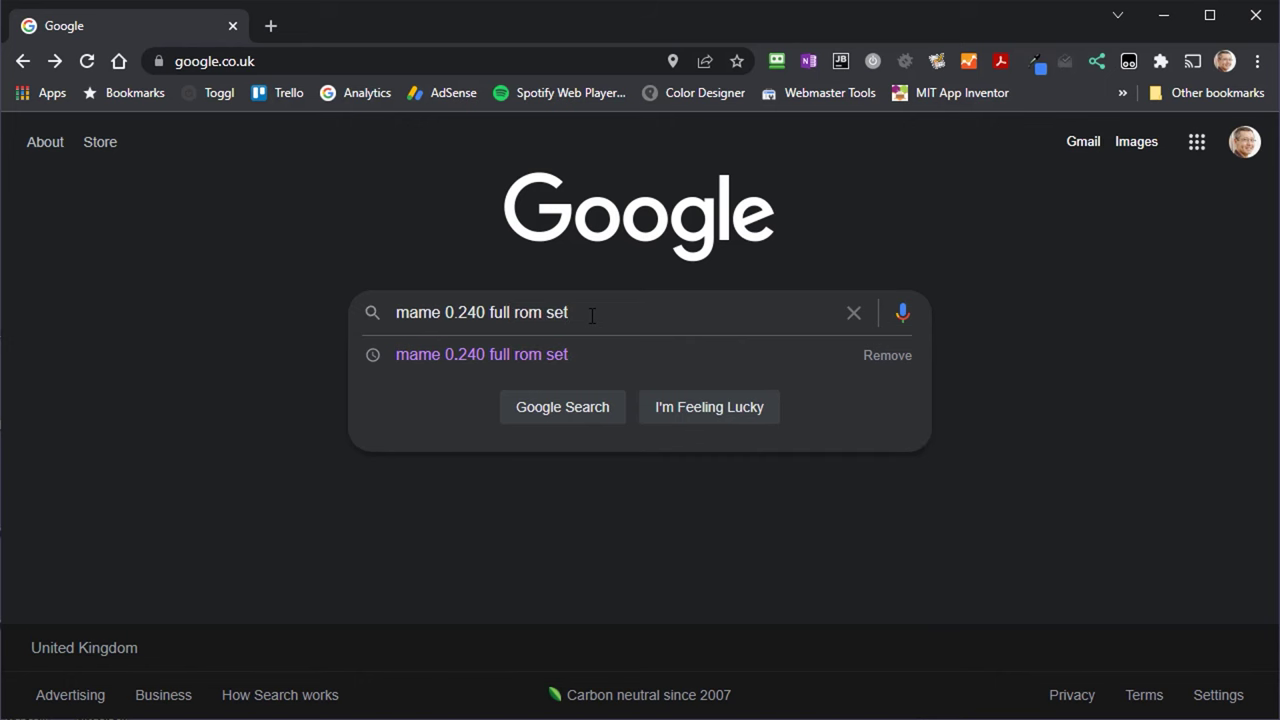
key("Return")
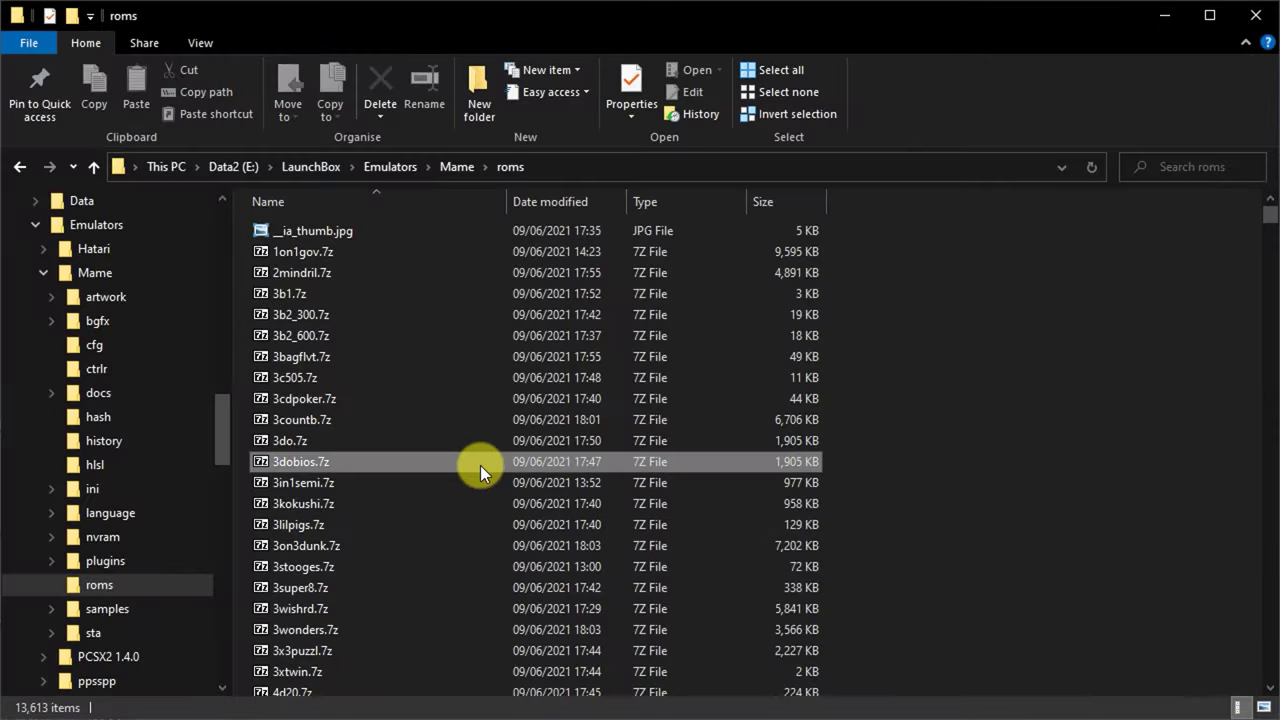
Step: Select all files in LaunchBox's Mame roms folder and check their combined size in the file properties
left_click(480, 465)
key("ctrl+a")
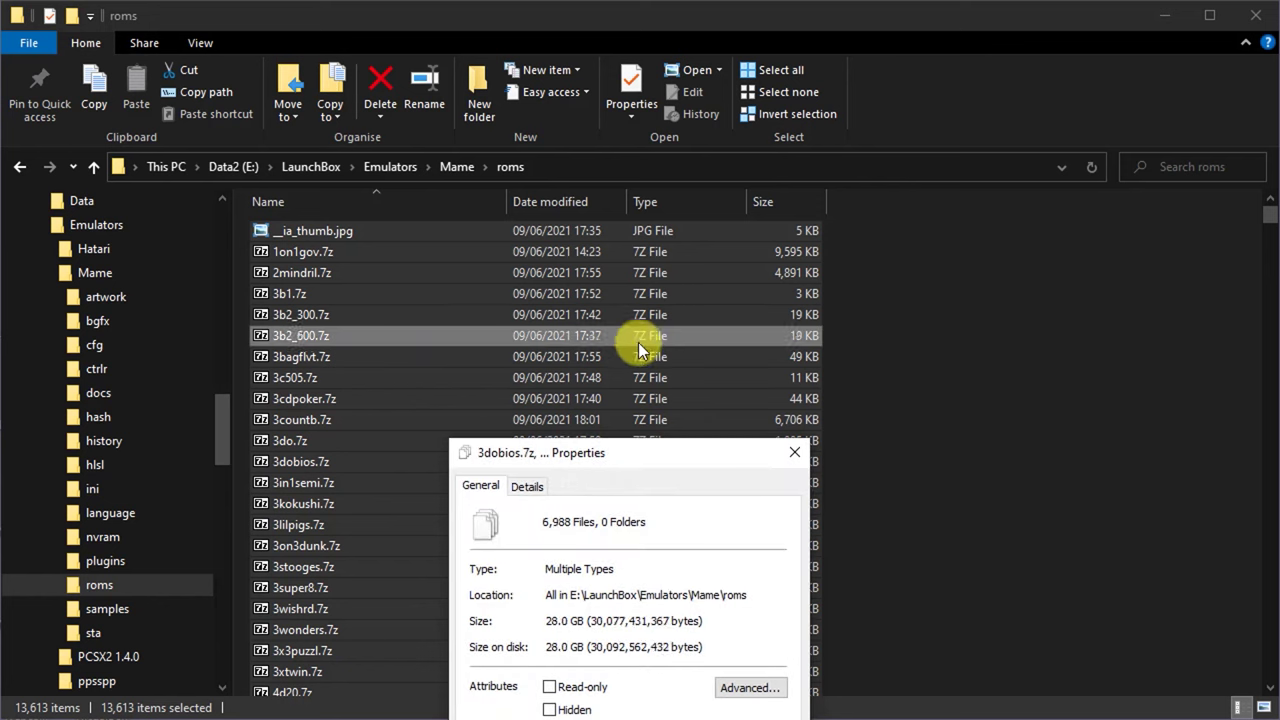
left_click_drag(655, 463, 628, 171)
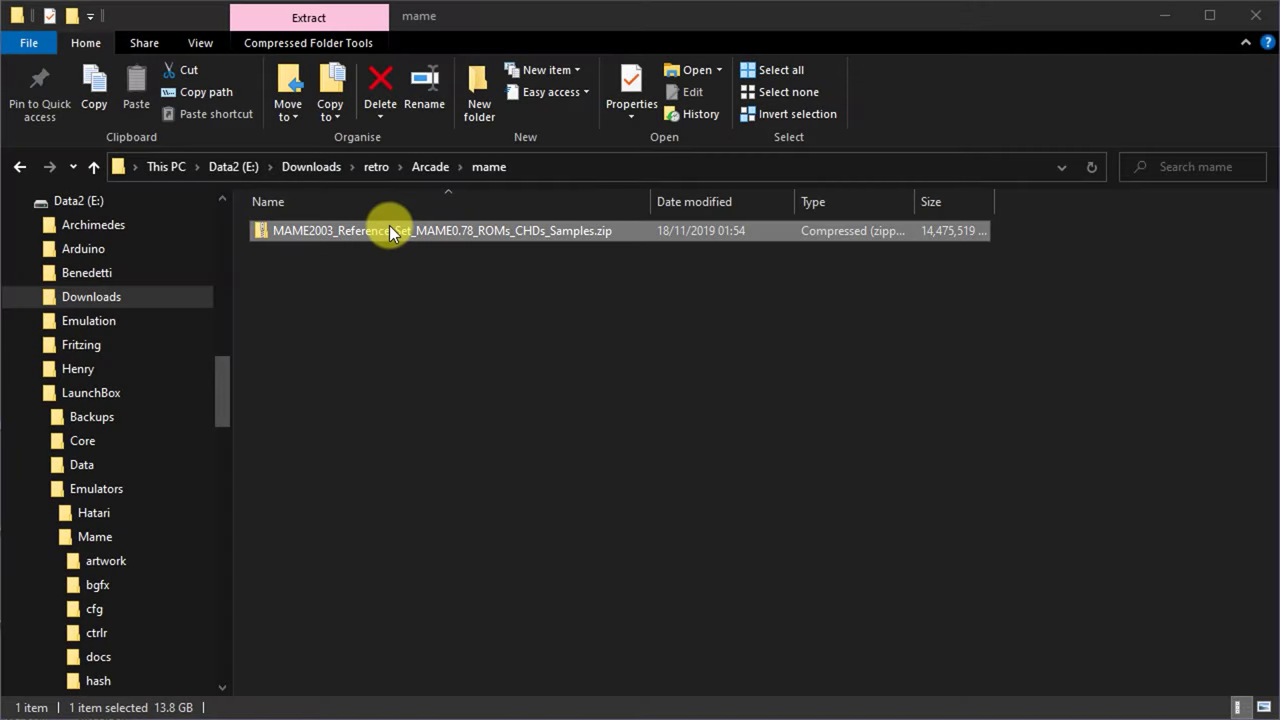
Step: Extract MAME2003_Reference_Set_MAME0.78_ROMs_CHDs_Samples.zip into a folder of the same name and open its roms subfolder
right_click(389, 225)
mouse_move(314, 428)
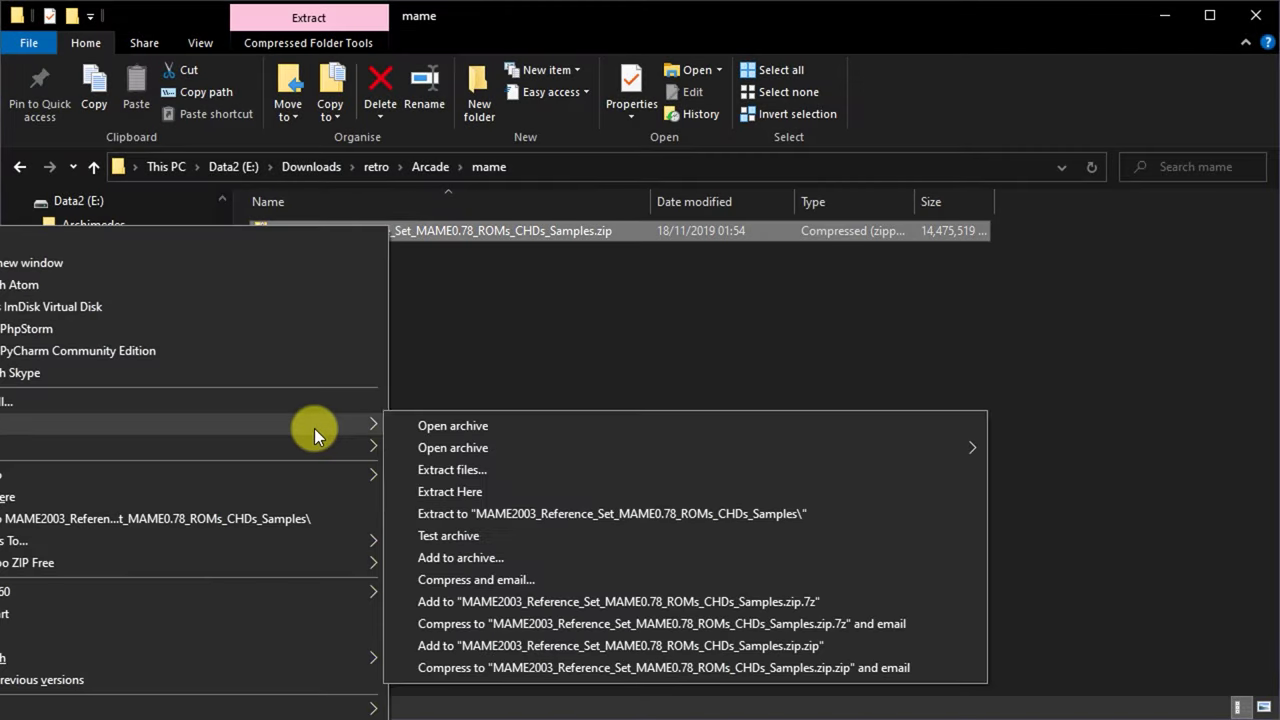
left_click(518, 514)
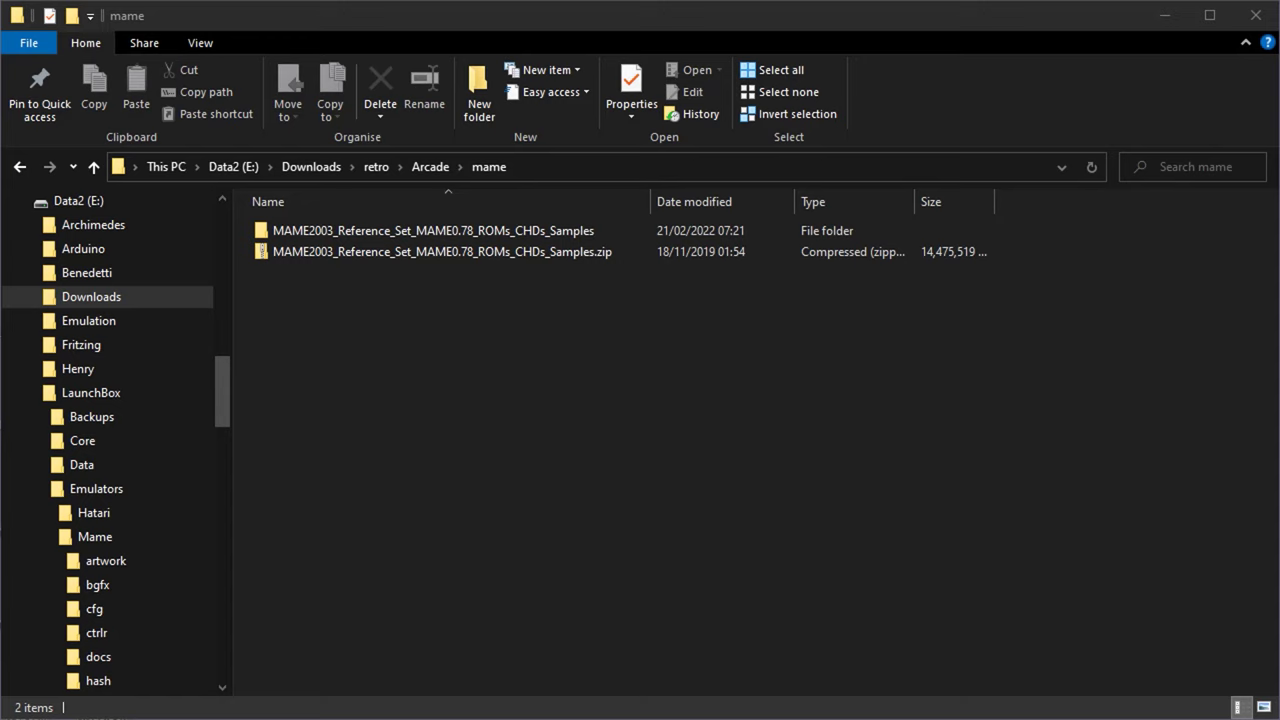
double_click(354, 230)
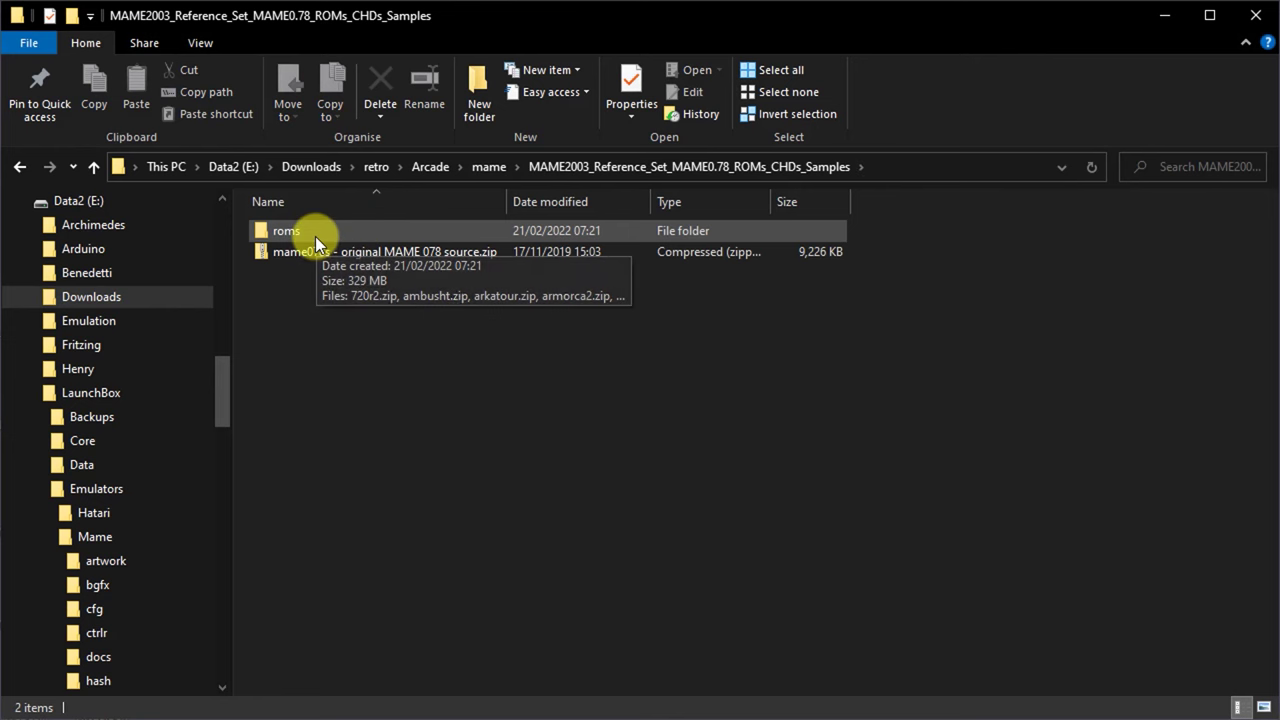
double_click(315, 236)
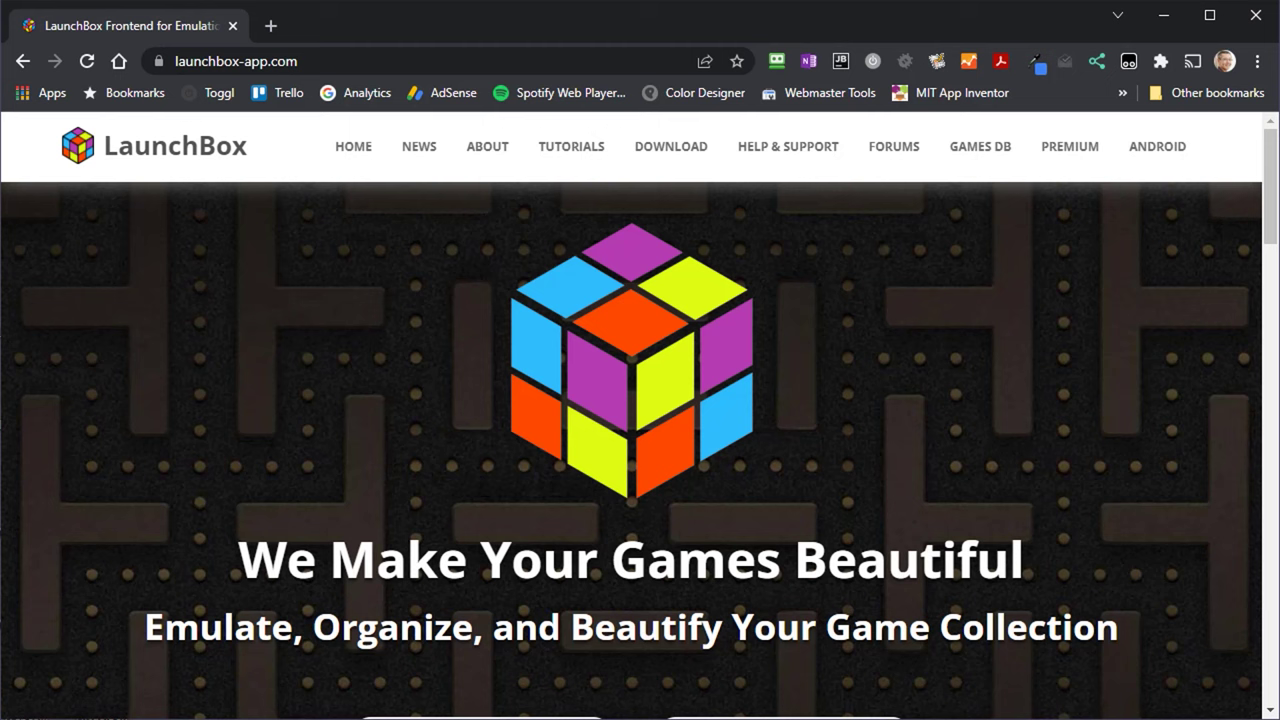
Step: Open the Windows download page on launchbox-app.com and activate the email address field
left_click(370, 63)
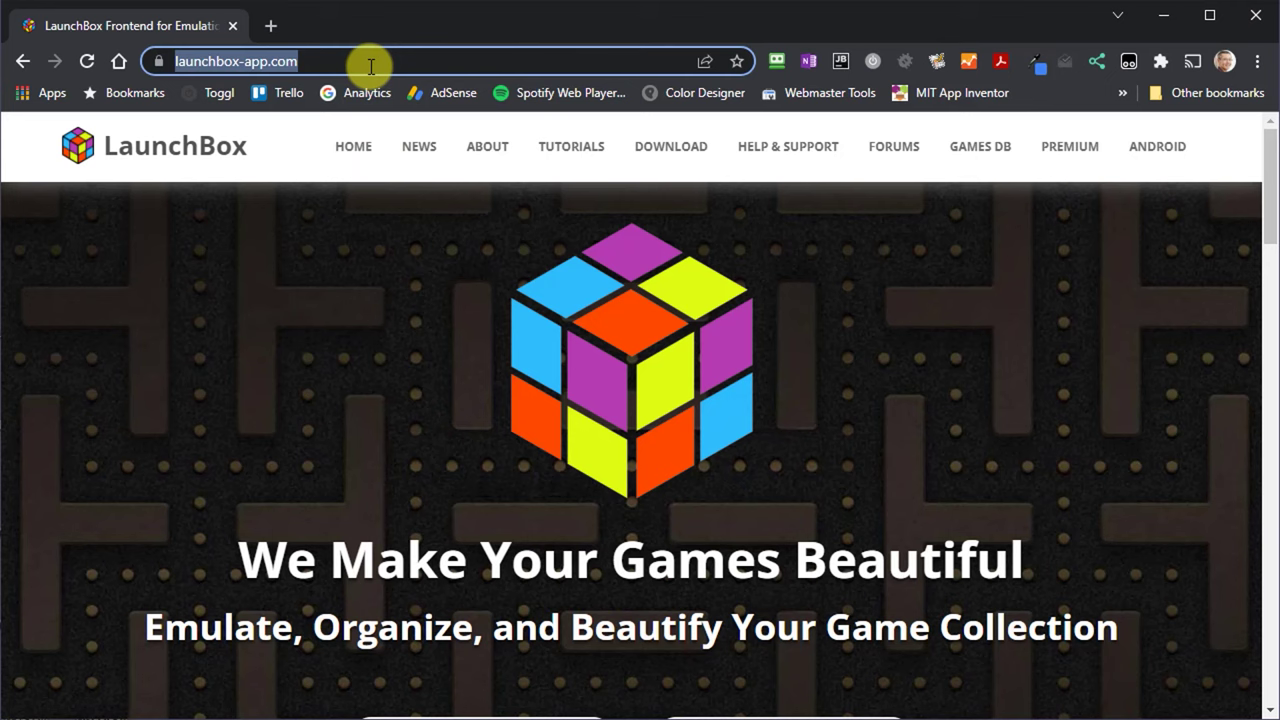
scroll(552, 350, "down", 2)
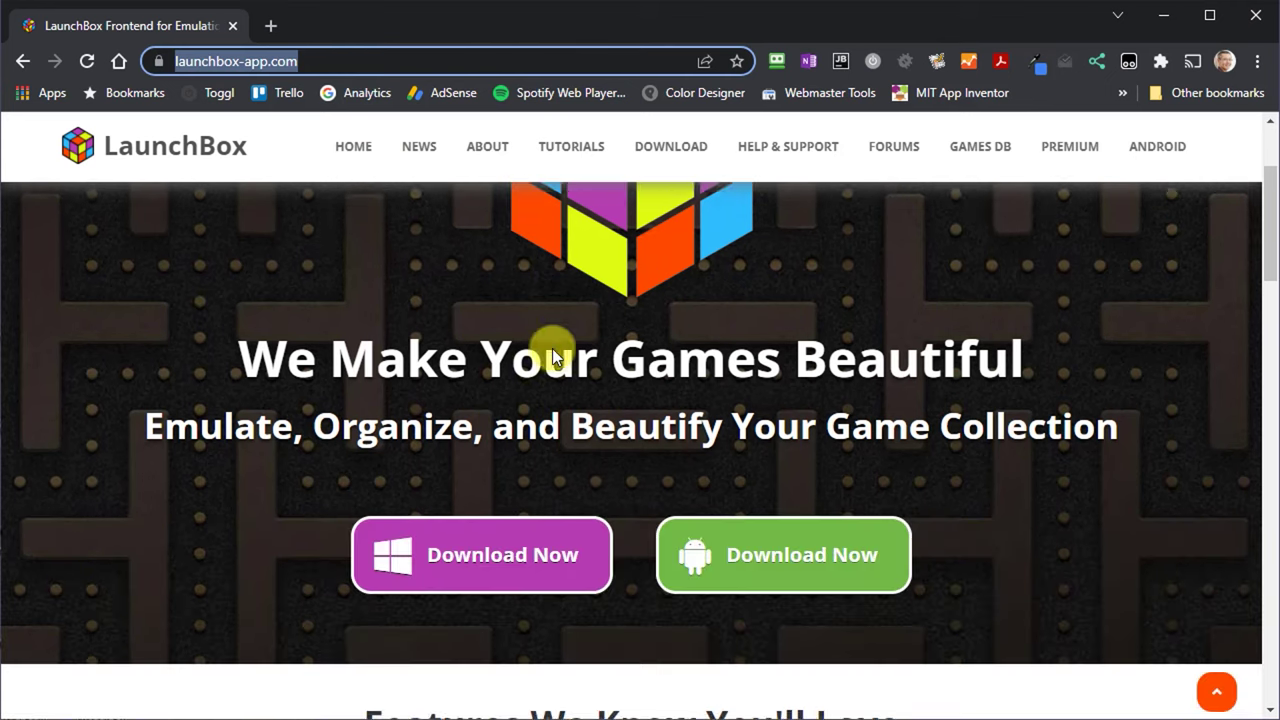
scroll(552, 356, "down", 1)
left_click(500, 451)
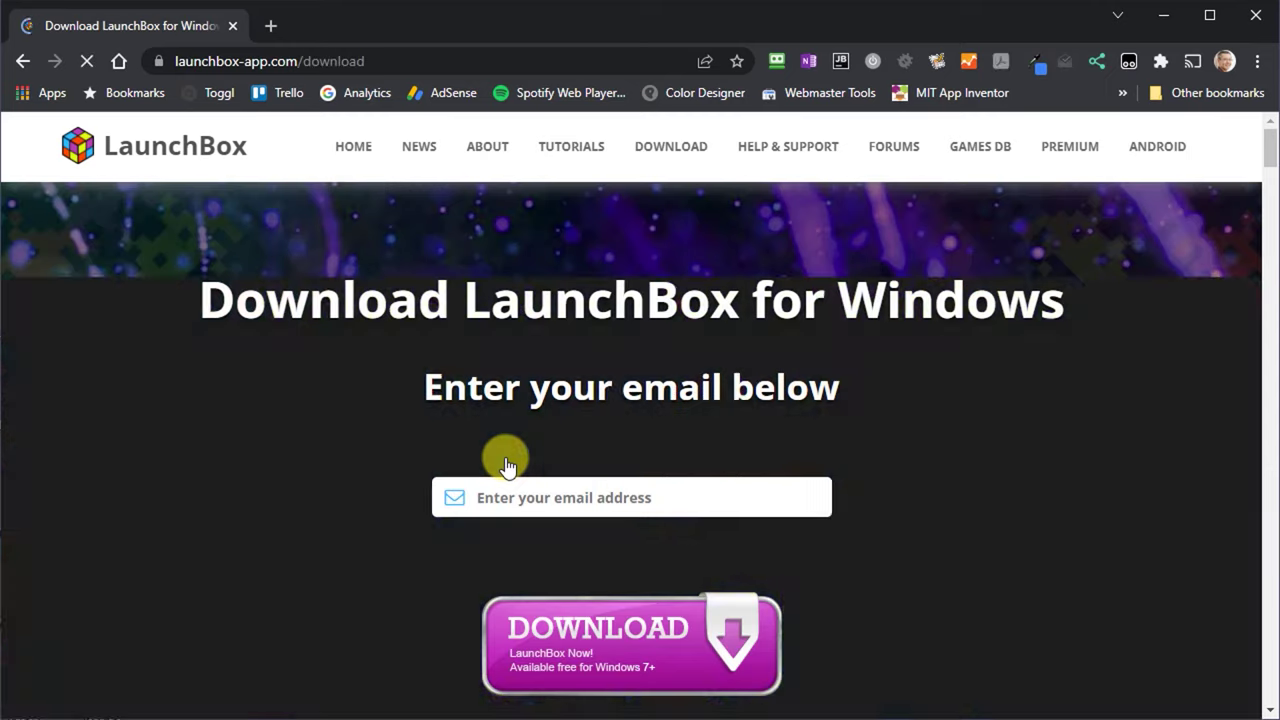
left_click(541, 497)
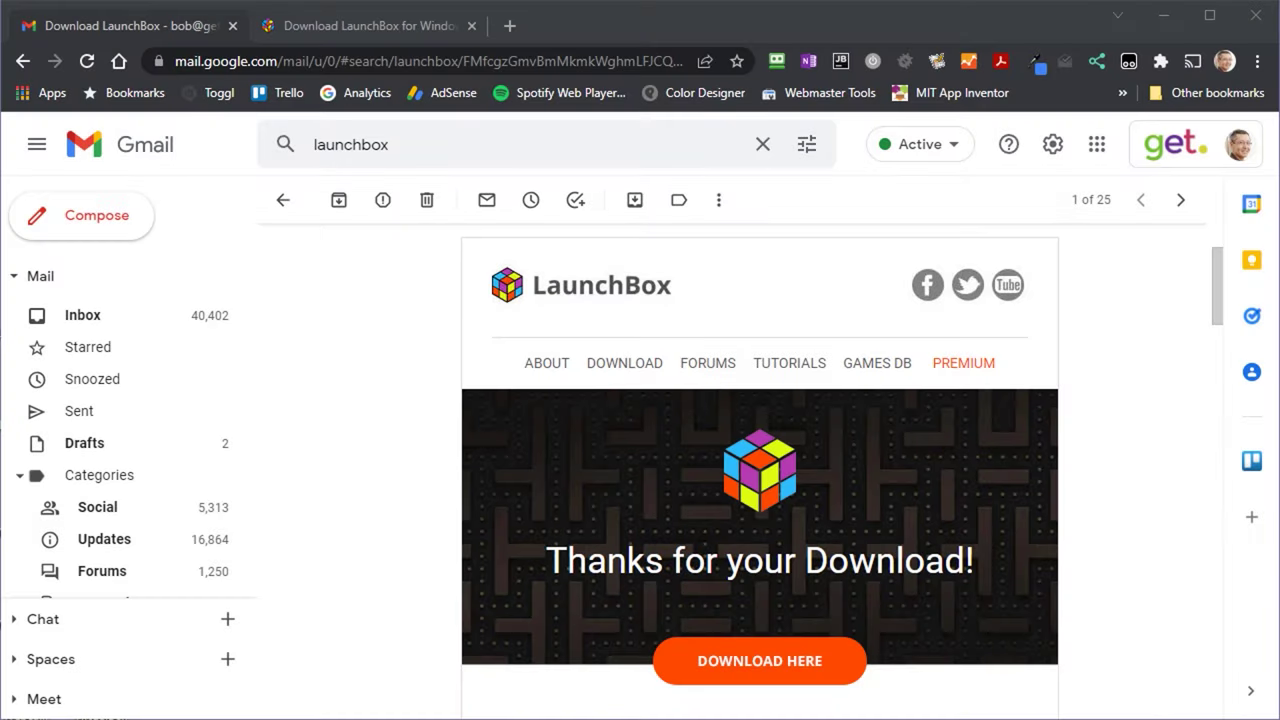
Step: Download the LaunchBox installer from the link in the LaunchBox email and save it as LaunchBox-12.7-Setup.exe in the Emulators folder
left_click(752, 660)
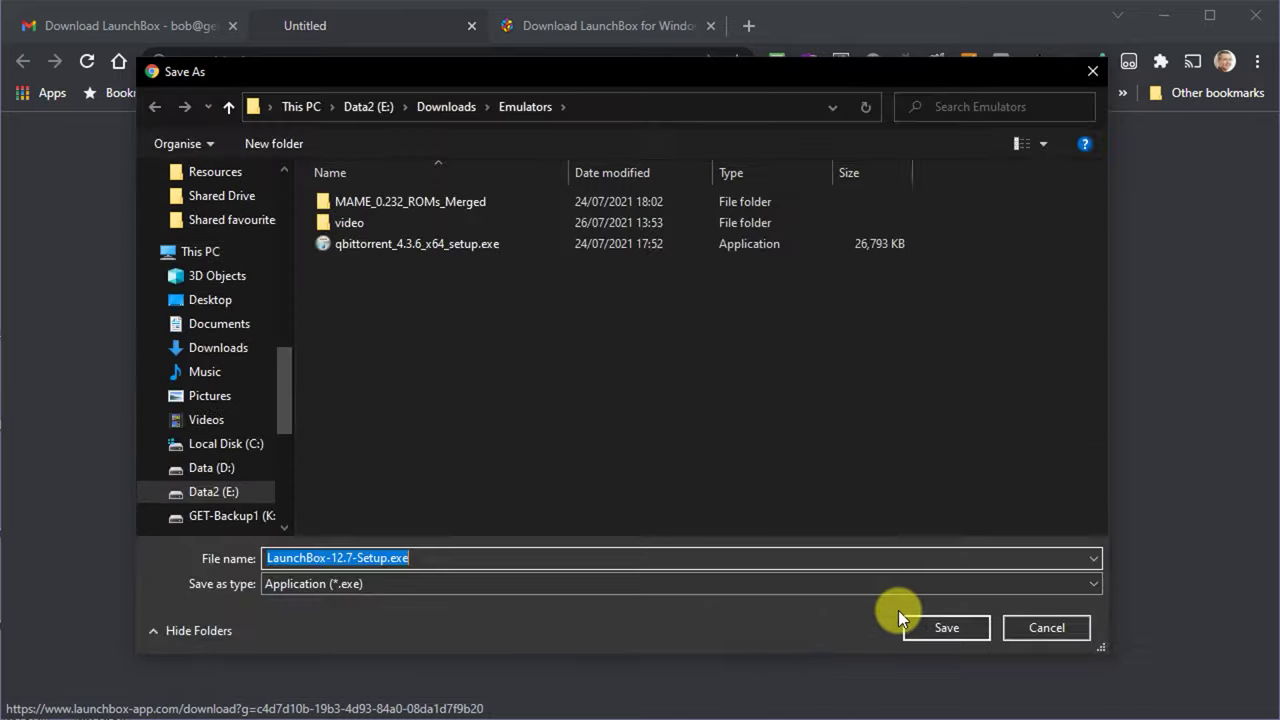
left_click(932, 624)
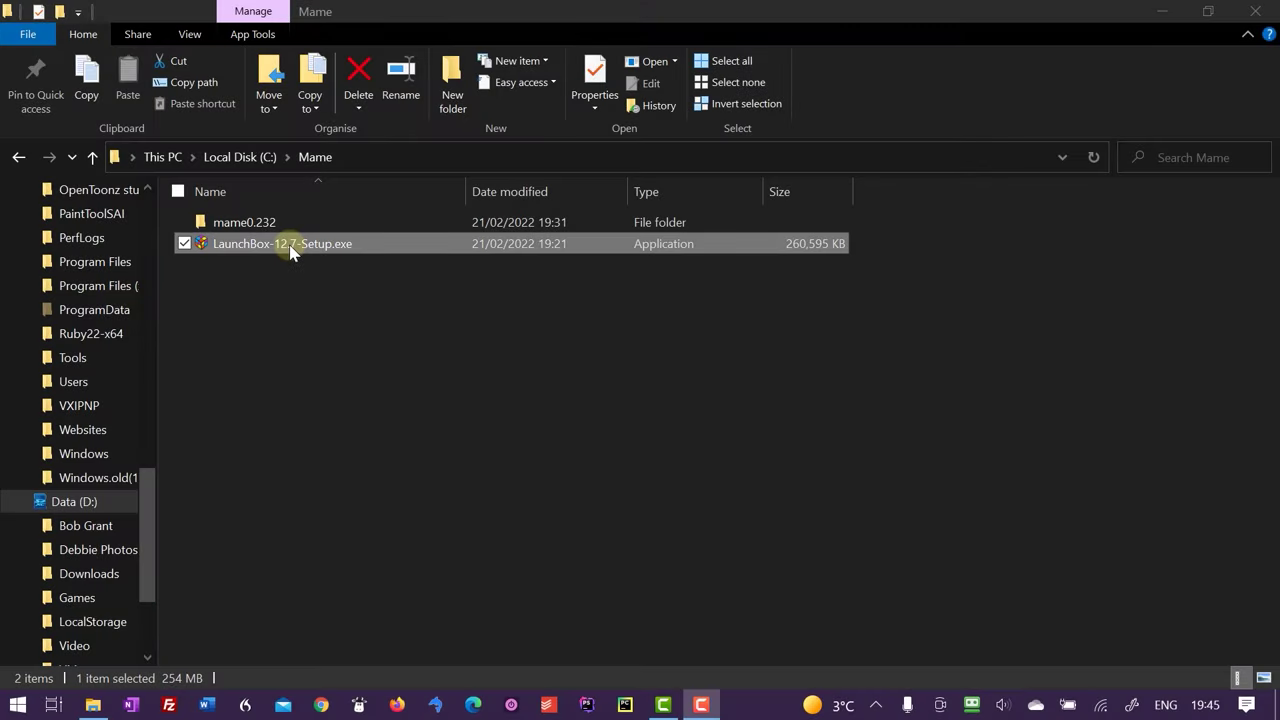
Step: Run LaunchBox-12.7-Setup.exe, allow it to make changes, and accept the license agreement
double_click(288, 247)
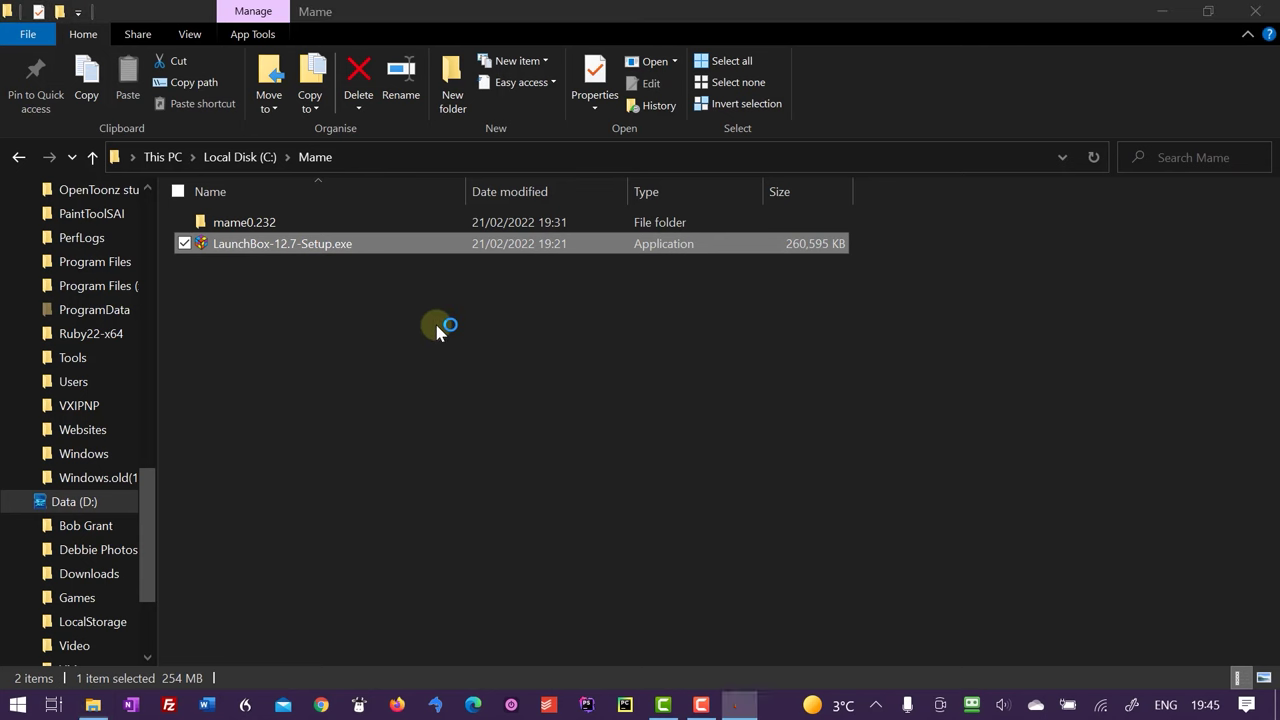
left_click(708, 400)
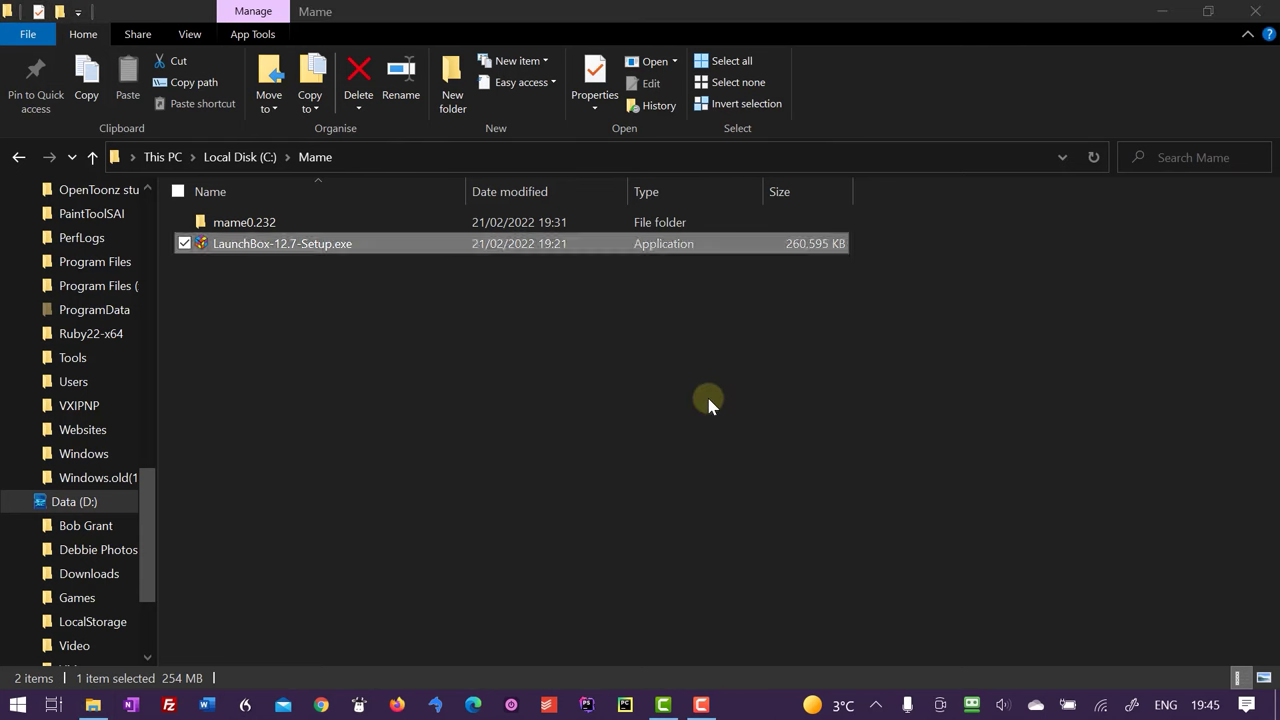
left_click(388, 484)
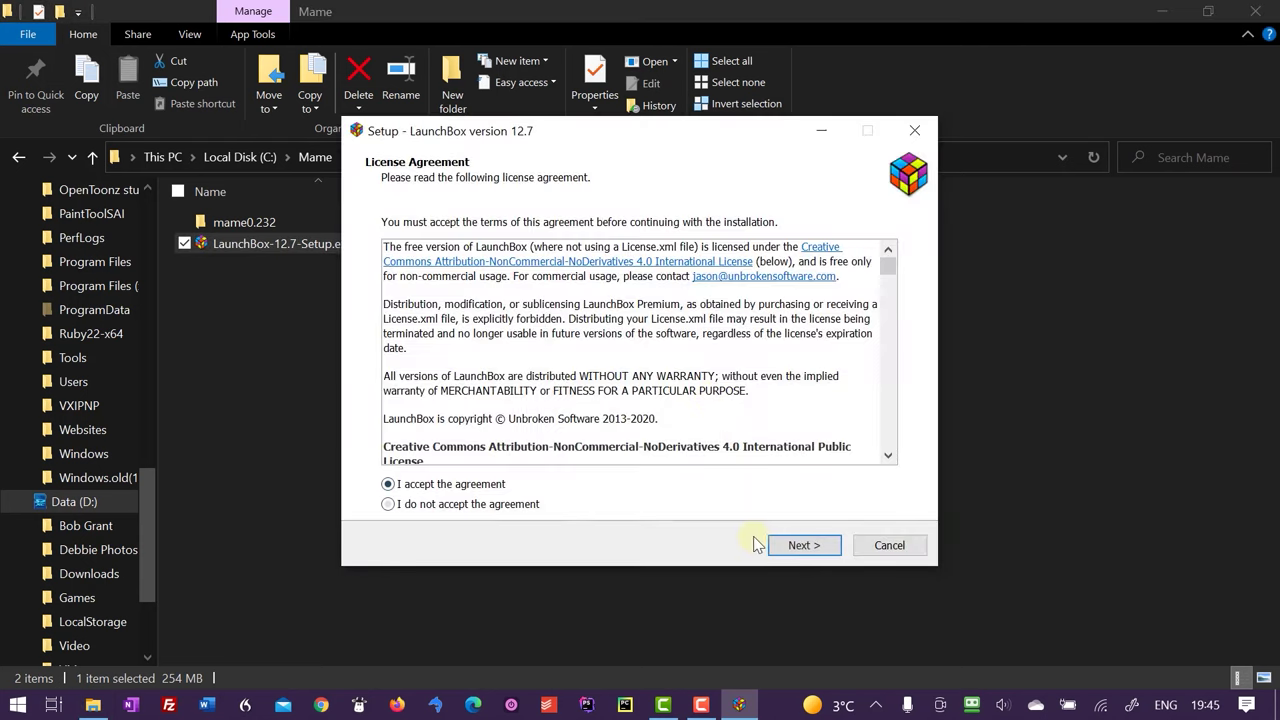
left_click(803, 545)
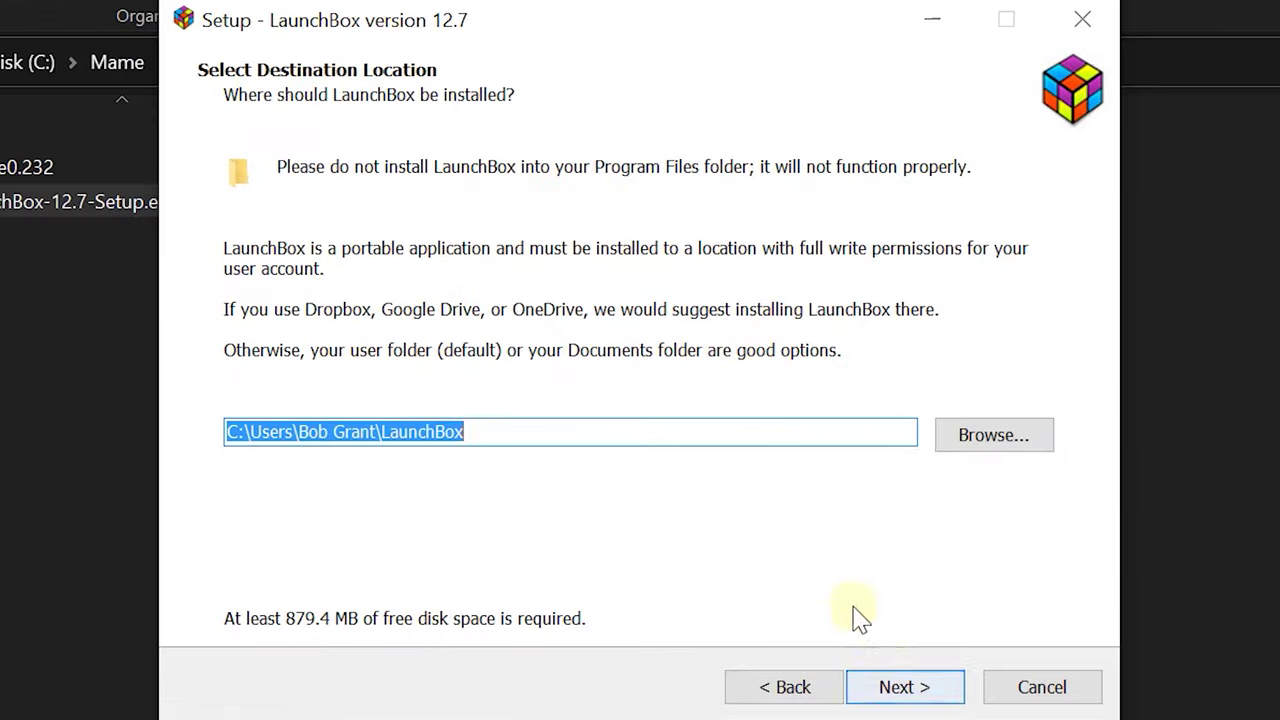
Step: Set the installation destination to D:\LaunchBox on the Data (D:) drive
left_click(975, 445)
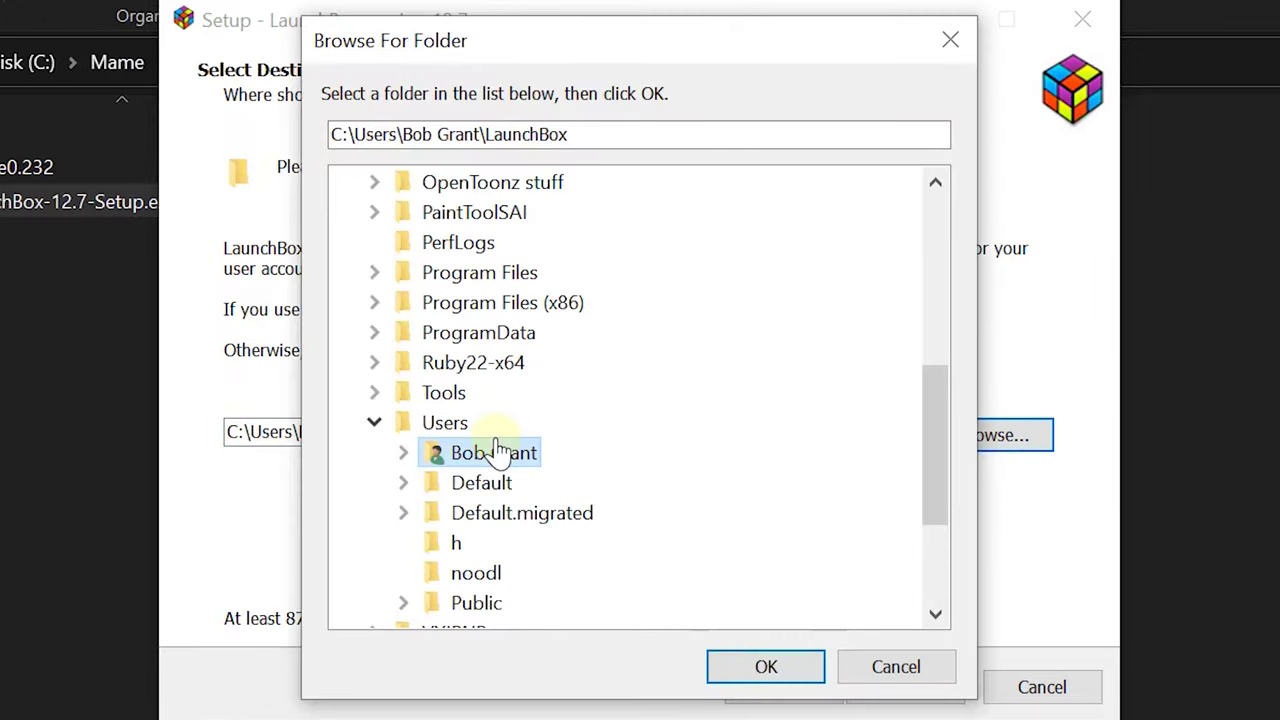
scroll(491, 449, "down", 3)
left_click(414, 548)
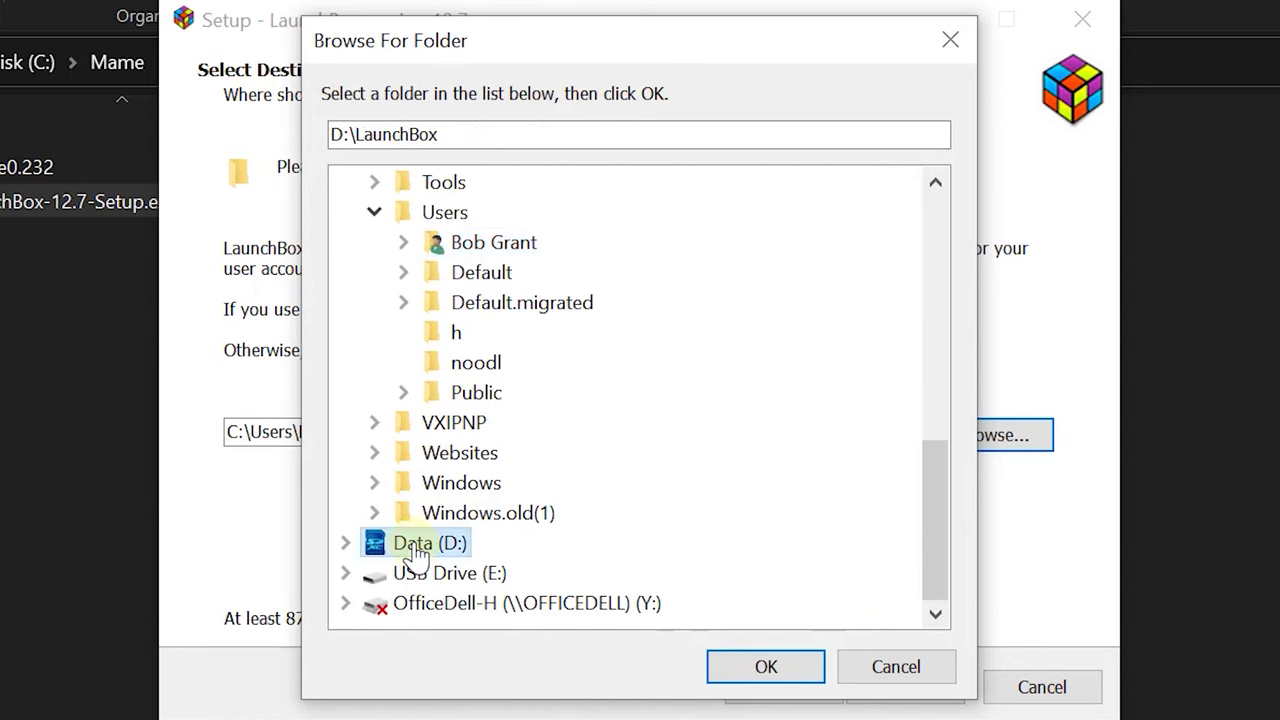
left_click(765, 667)
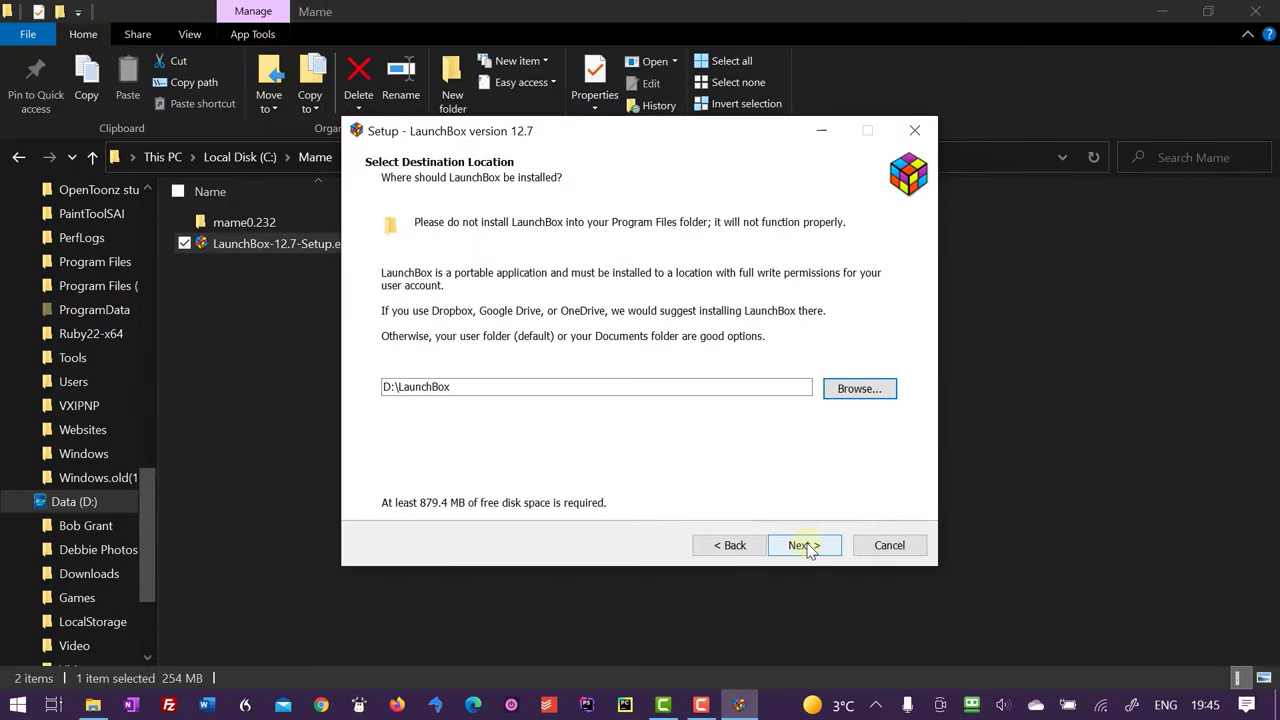
left_click(804, 545)
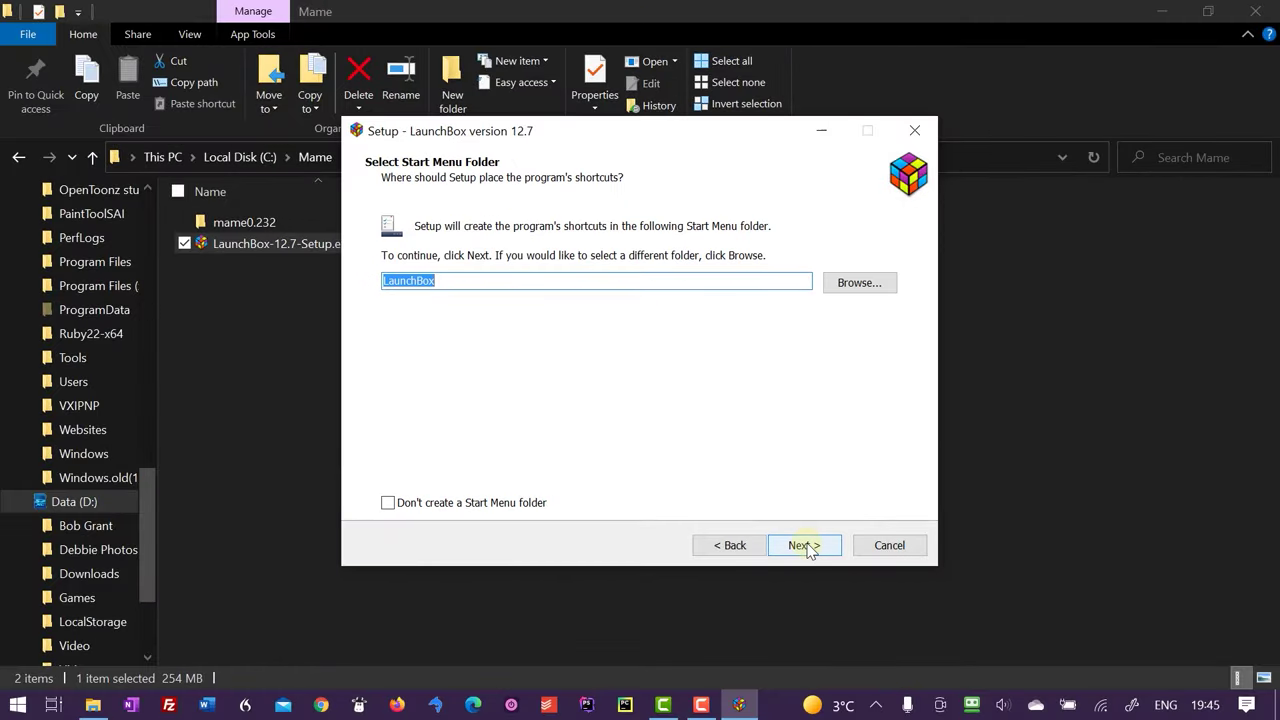
Step: Keep LaunchBox as the Start Menu folder and install the program with its required Visual C++ 2015 Redistributable and .NET Core 3.1.6 dependencies
left_click(806, 546)
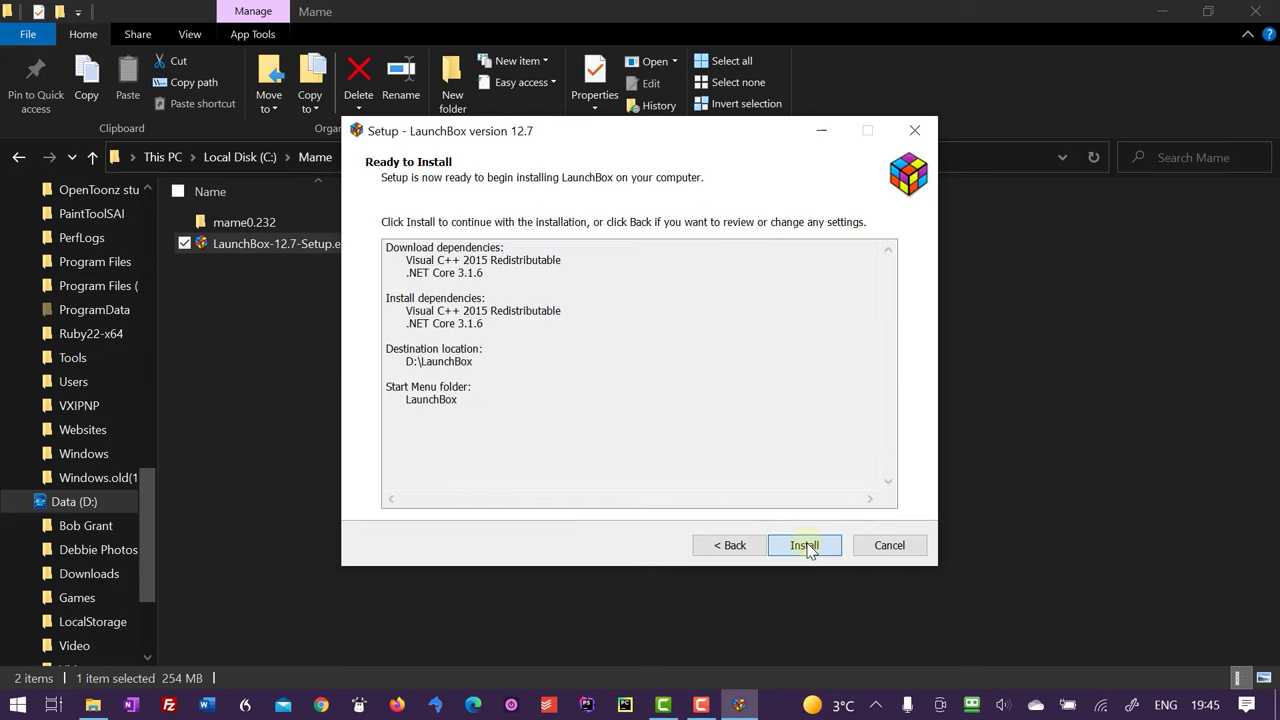
left_click(806, 546)
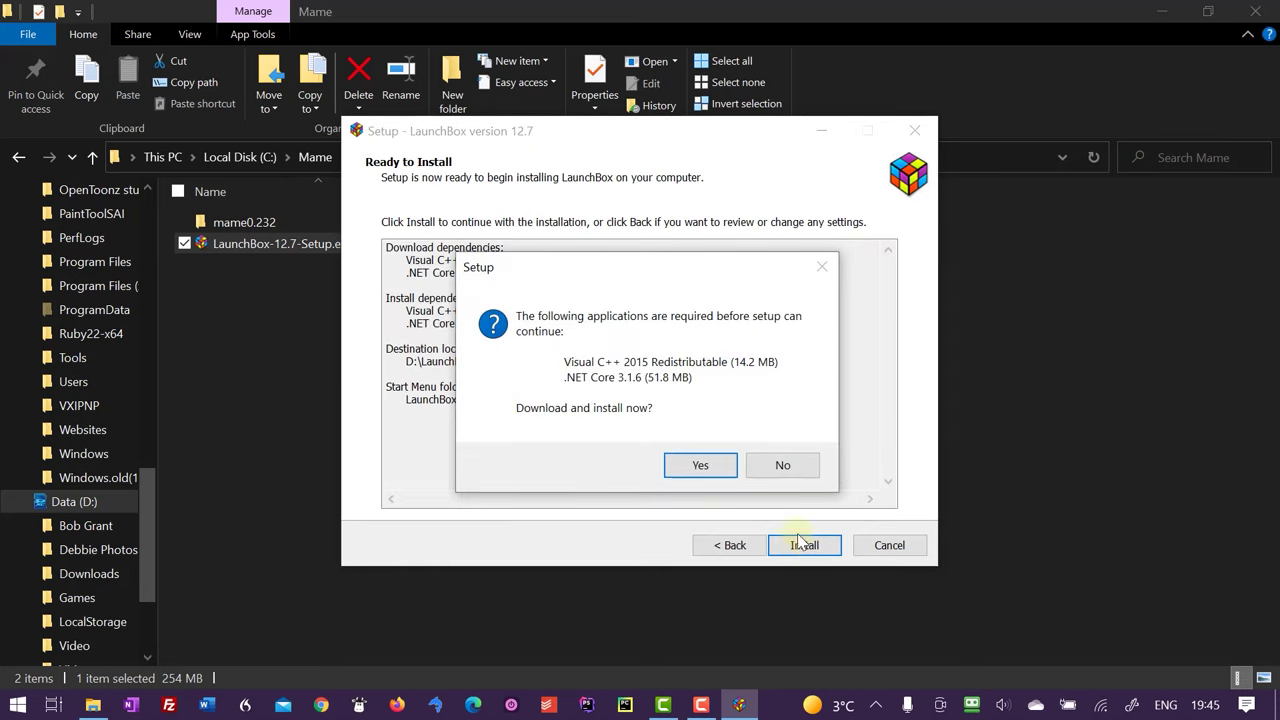
left_click(708, 475)
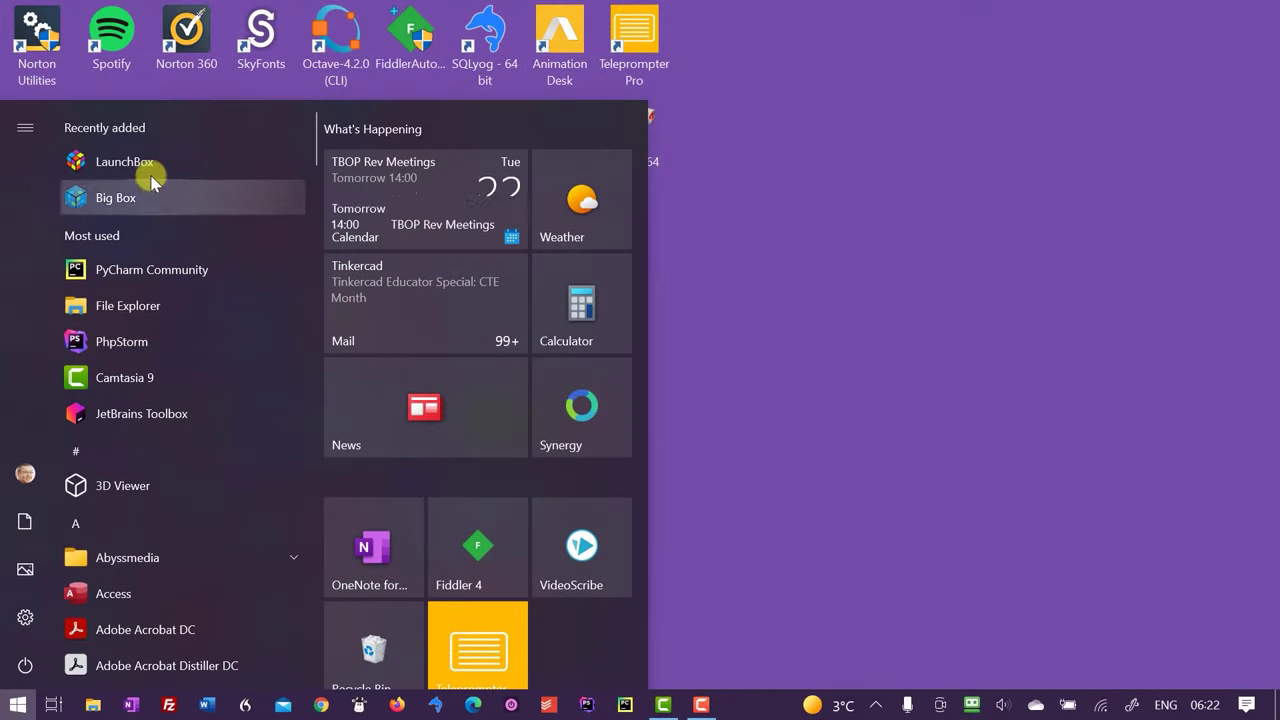
Step: Launch LaunchBox and start the MAME Arcade Full Set import, continuing past the welcome page to the platform naming page
left_click(152, 172)
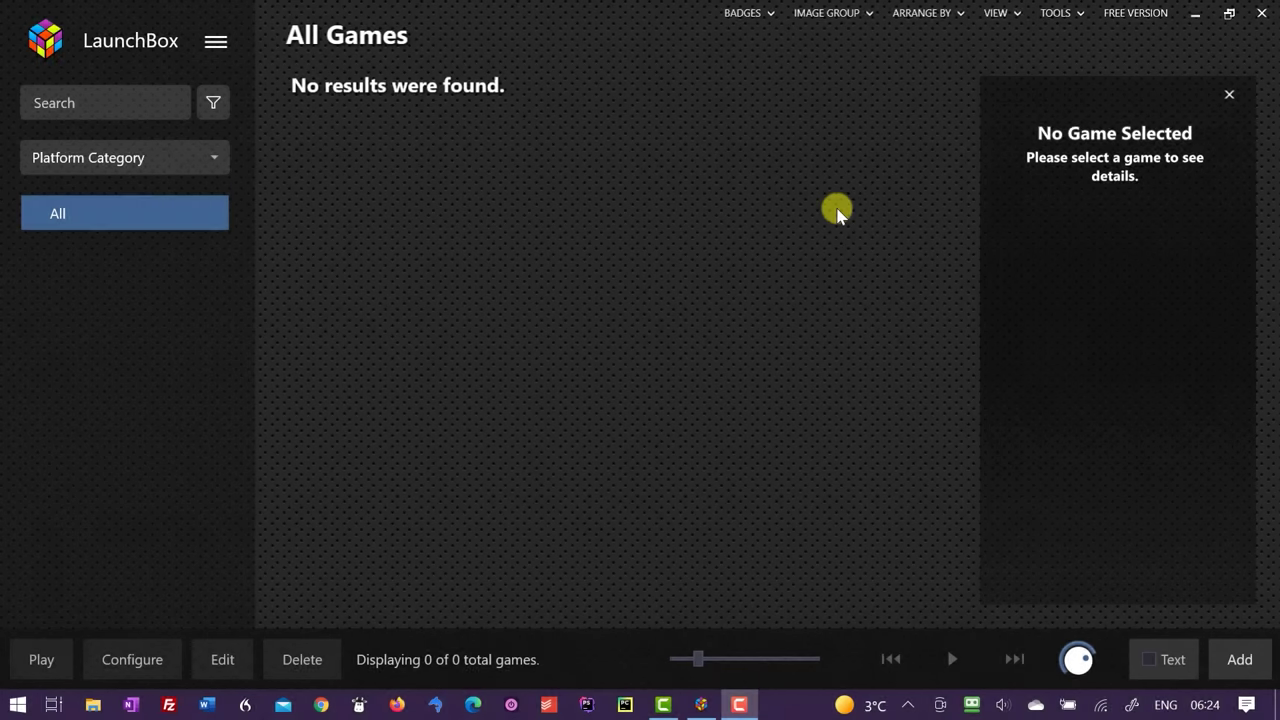
left_click(220, 43)
left_click(220, 43)
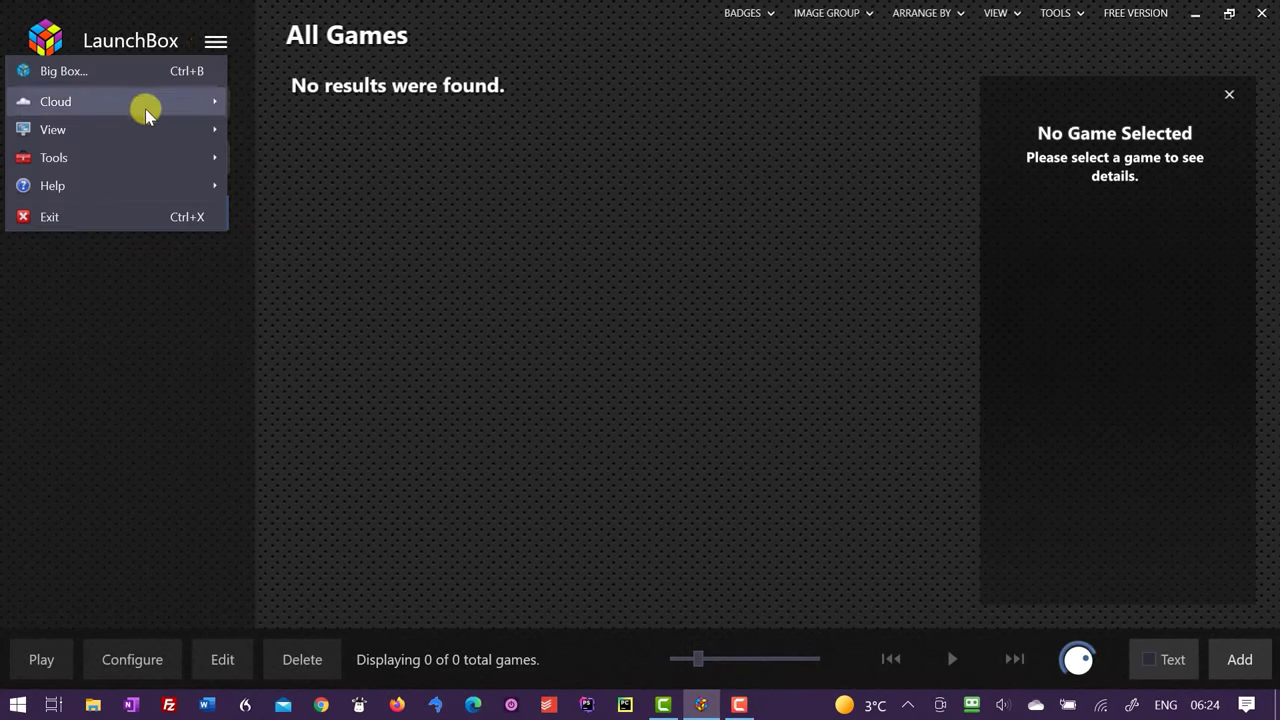
mouse_move(154, 158)
mouse_move(340, 167)
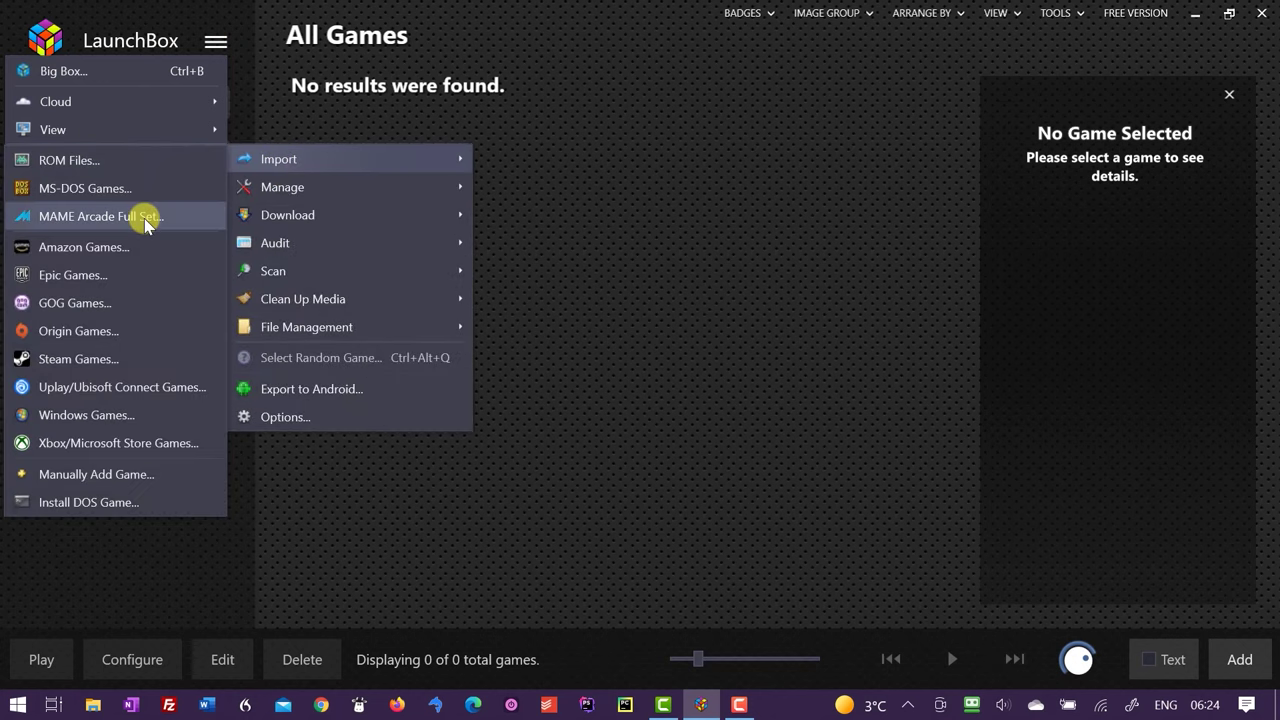
left_click(146, 224)
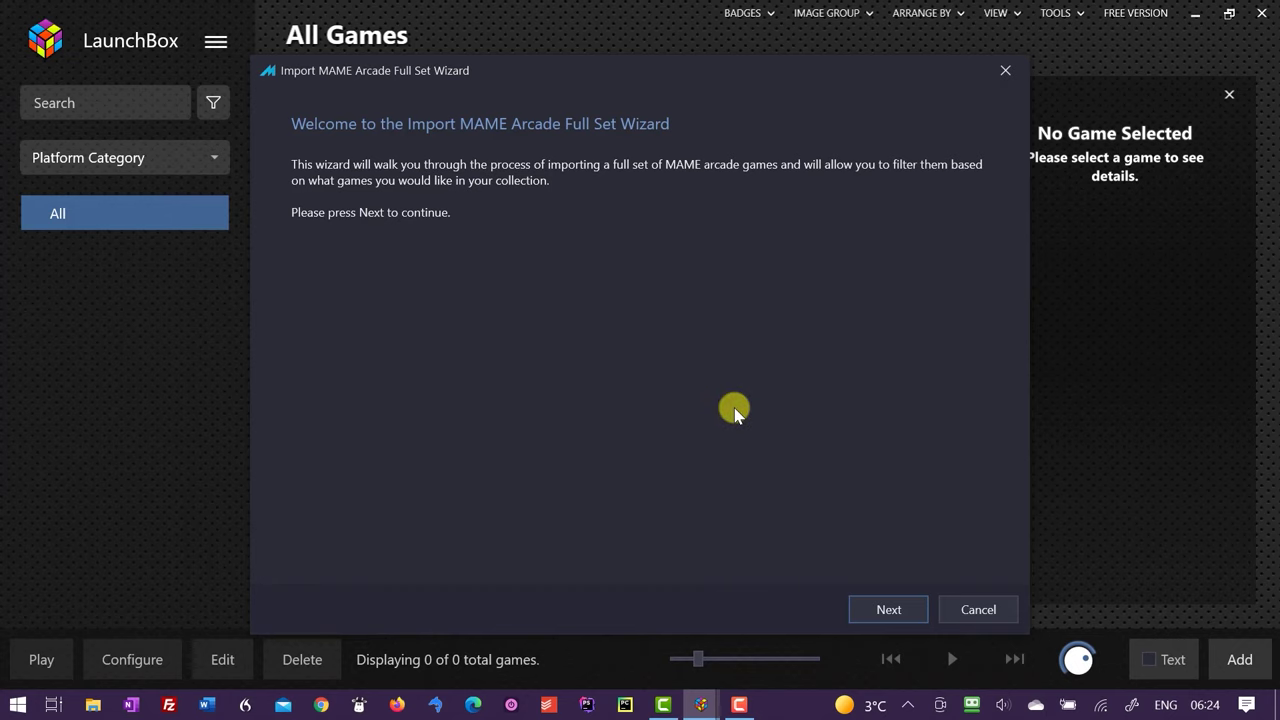
left_click(886, 610)
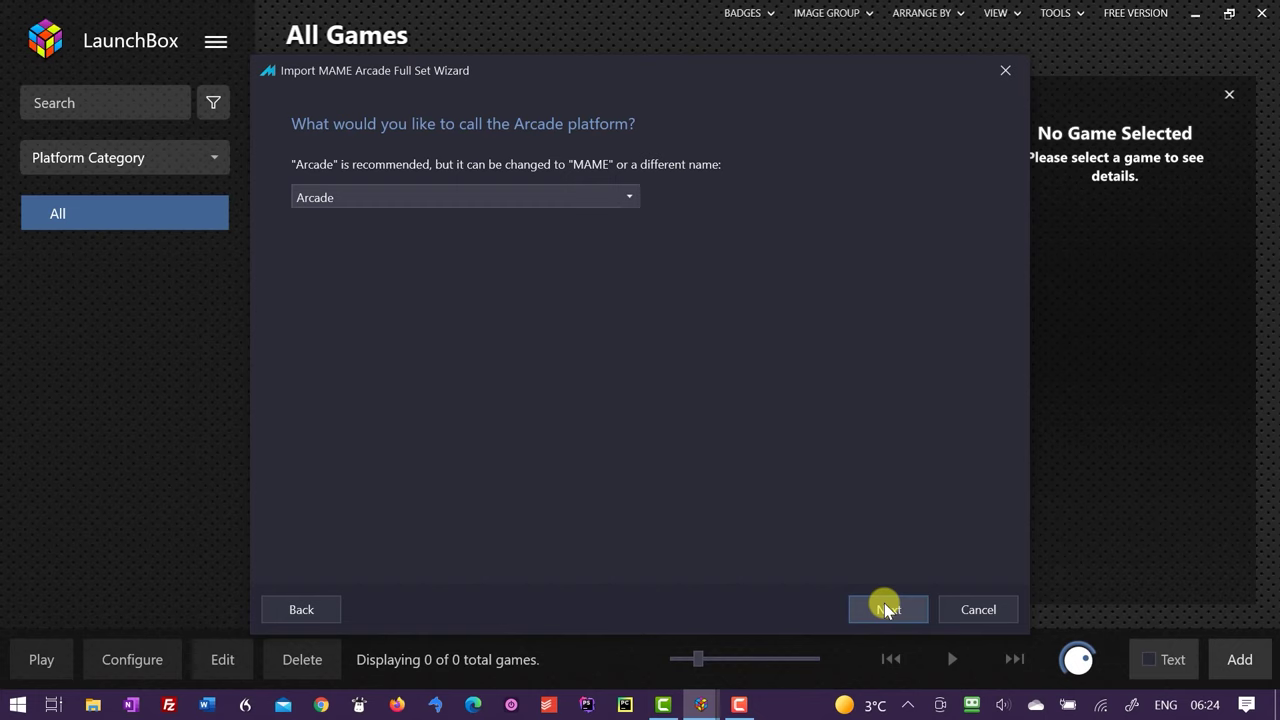
left_click(632, 200)
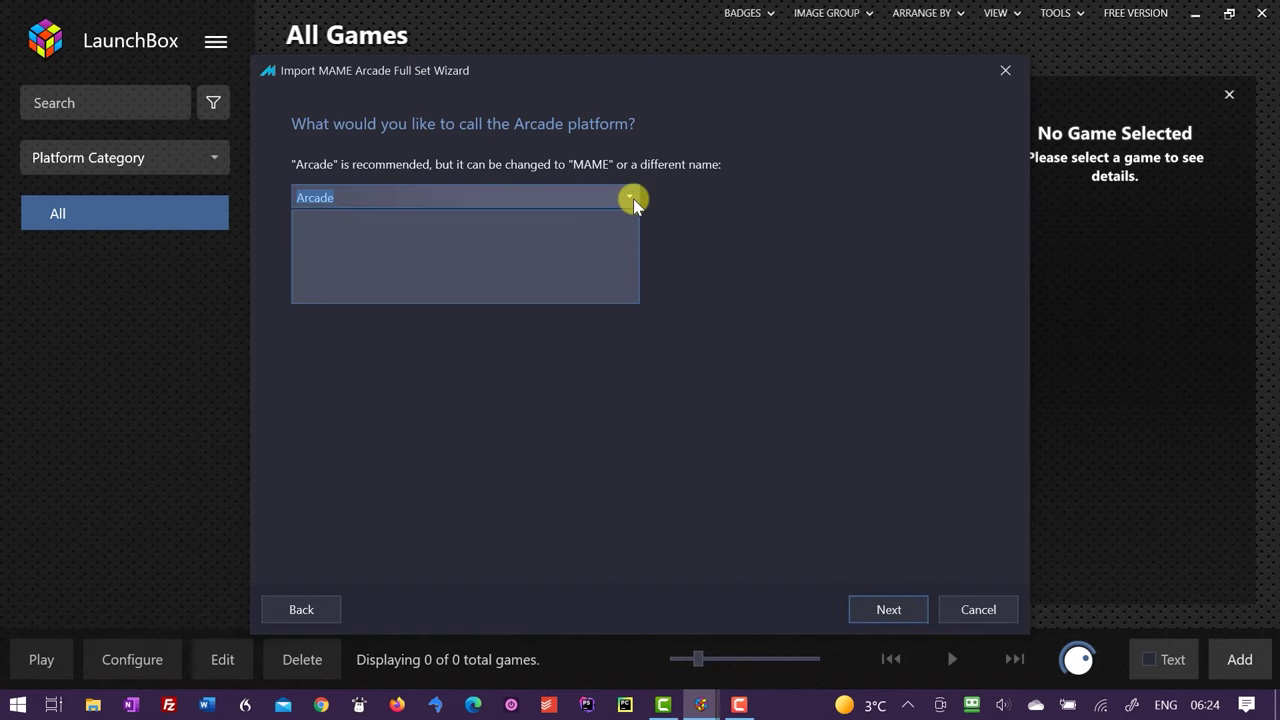
left_click(632, 200)
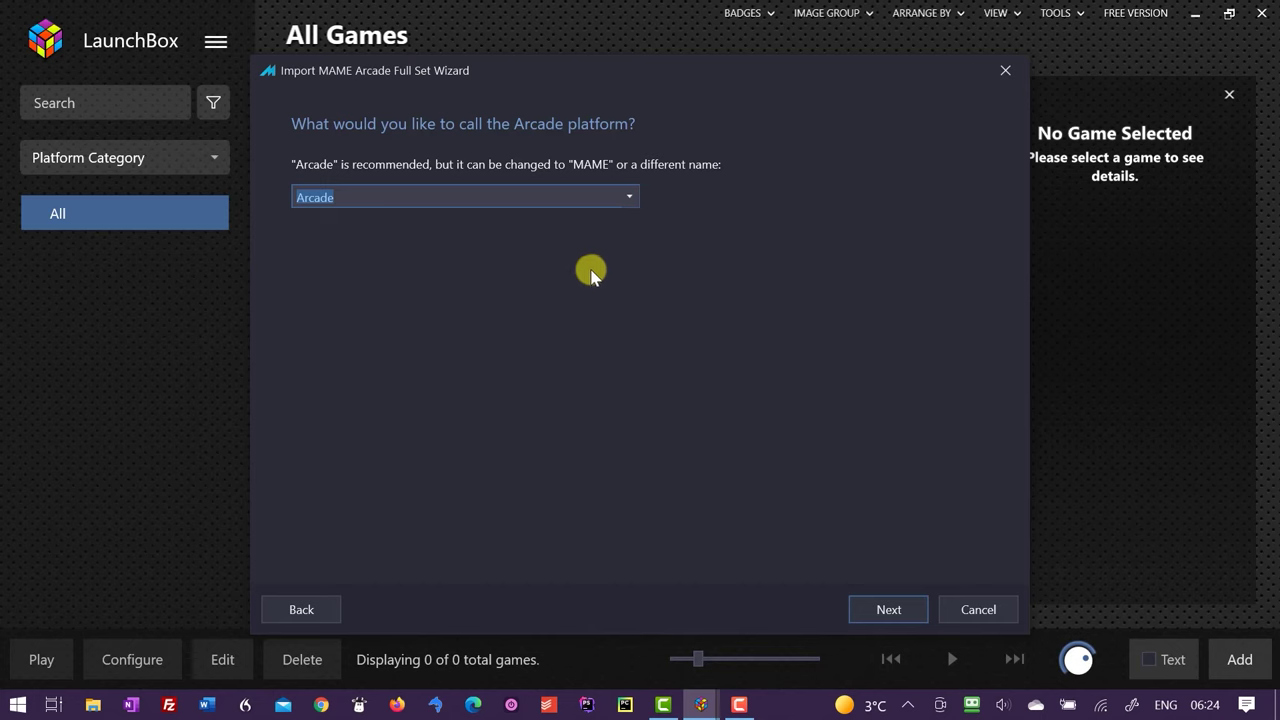
left_click(384, 200)
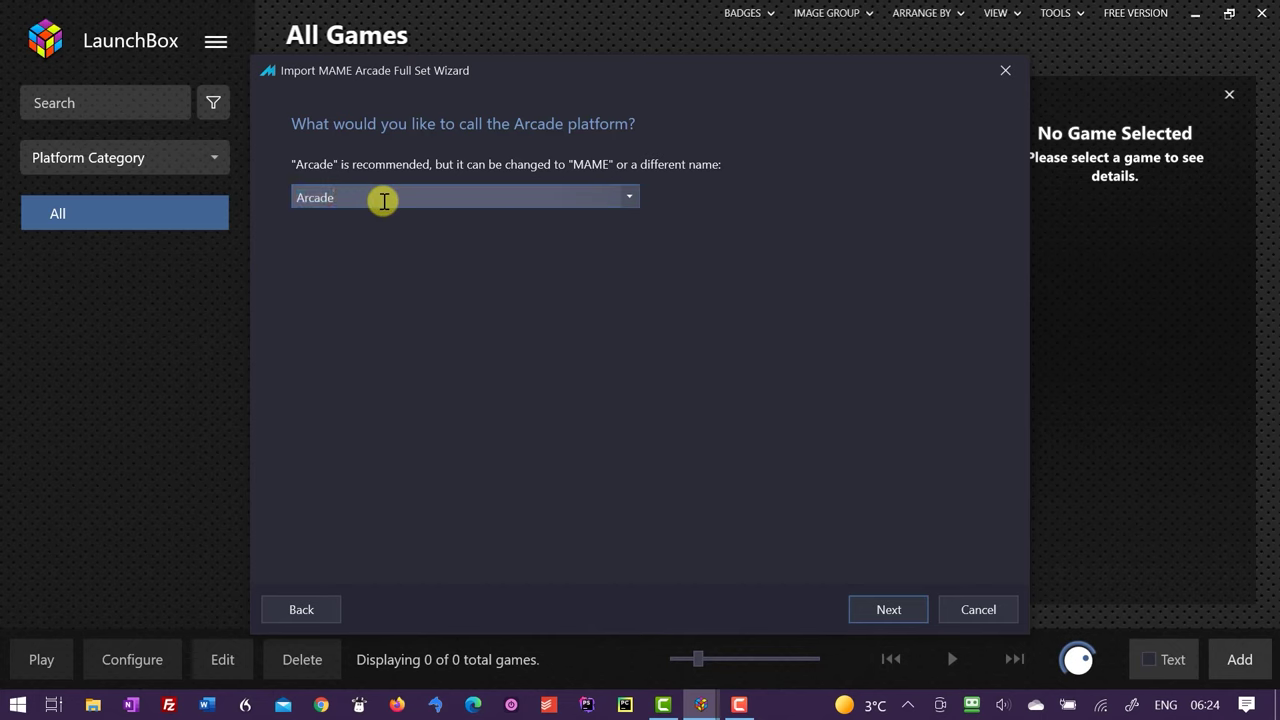
type("2")
key("BackSpace")
key("BackSpace")
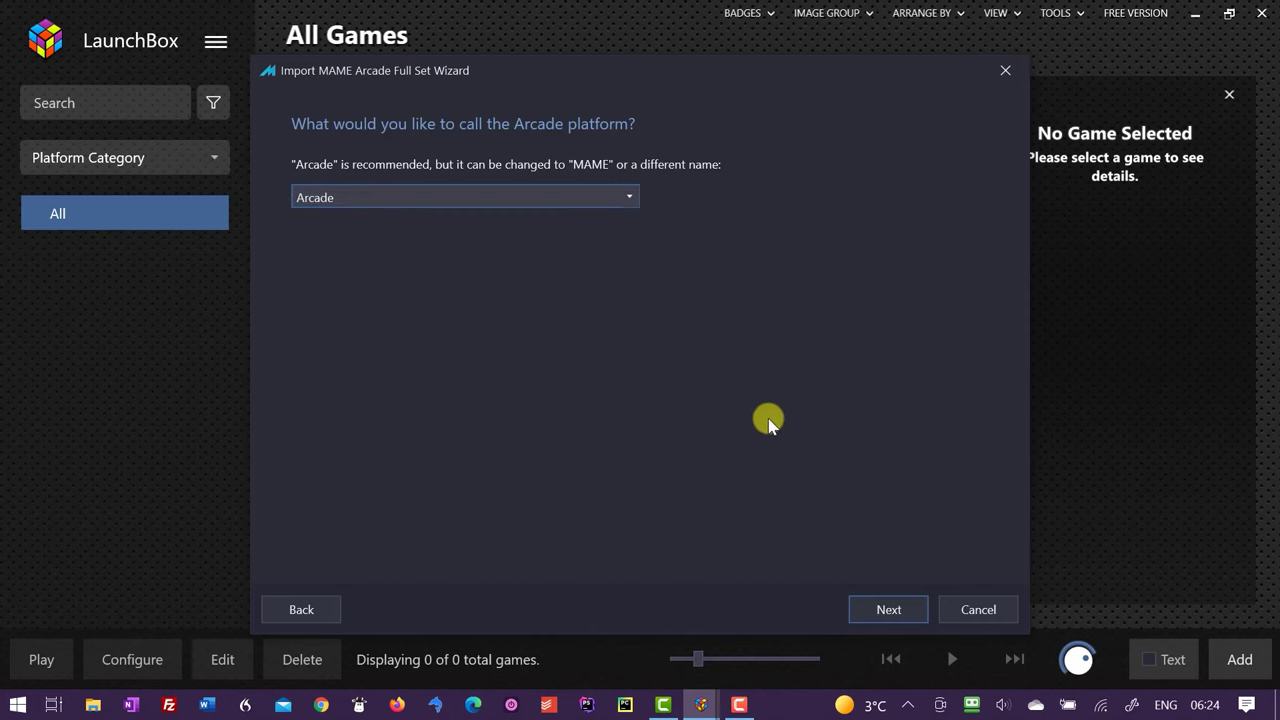
Step: Accept Arcade as the platform name and choose E:\mame0.232 on the USB drive as the MAME ROMs folder
left_click(889, 608)
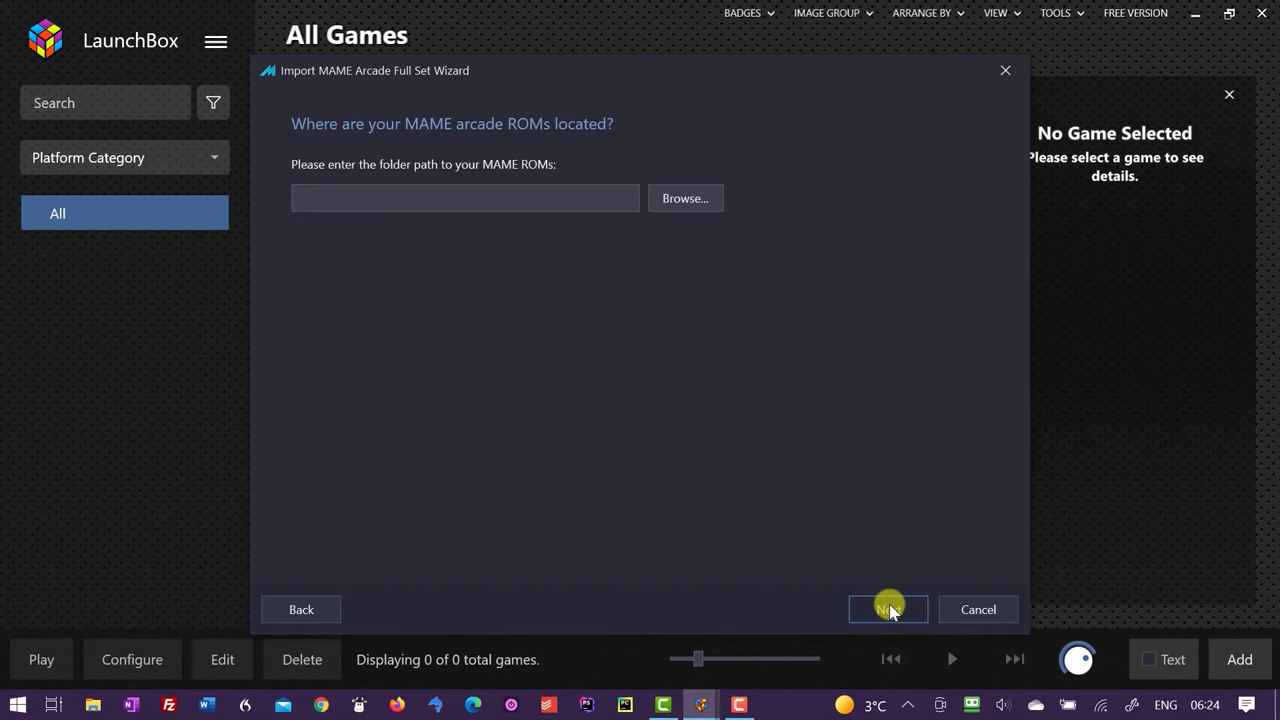
left_click(690, 204)
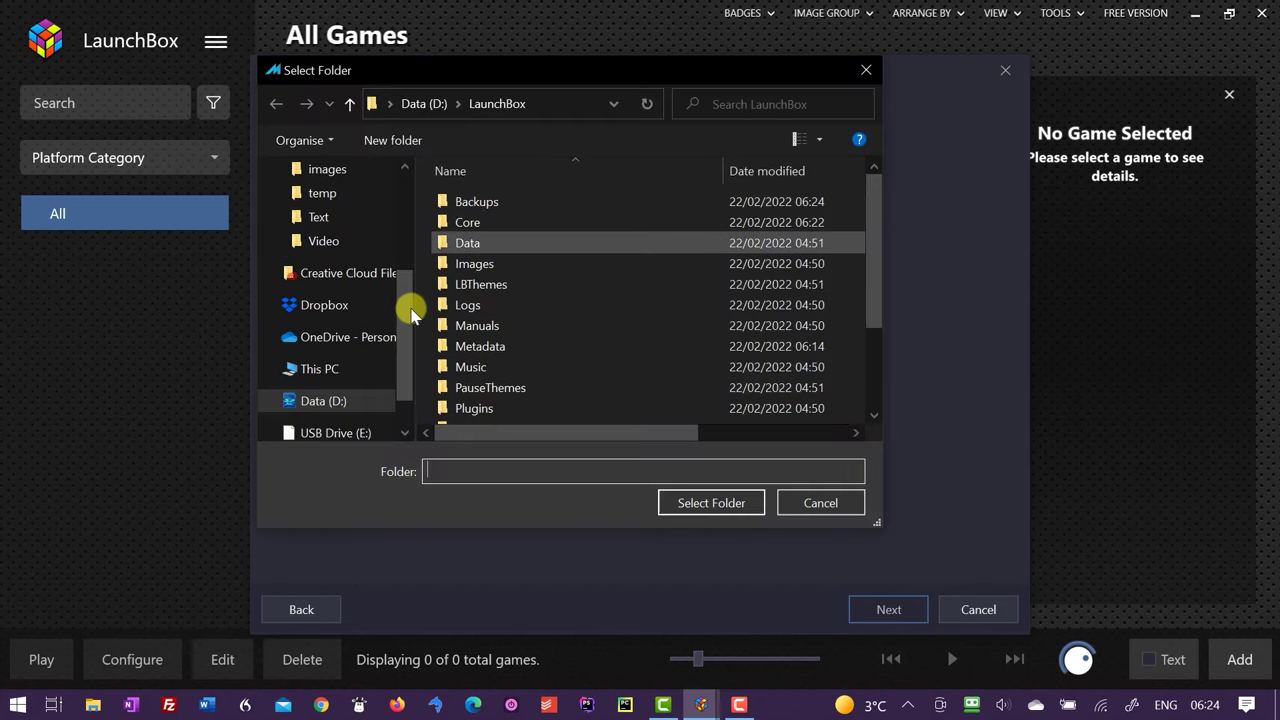
scroll(390, 330, "down", 3)
left_click(340, 388)
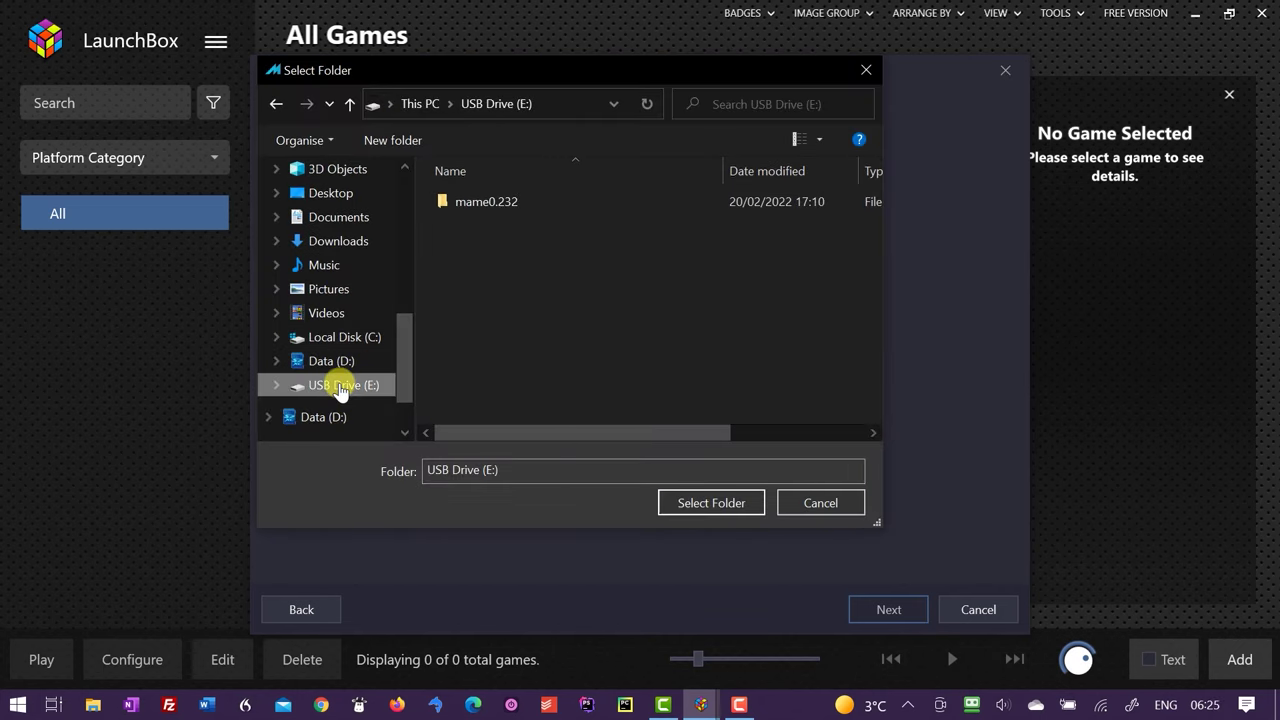
left_click(502, 204)
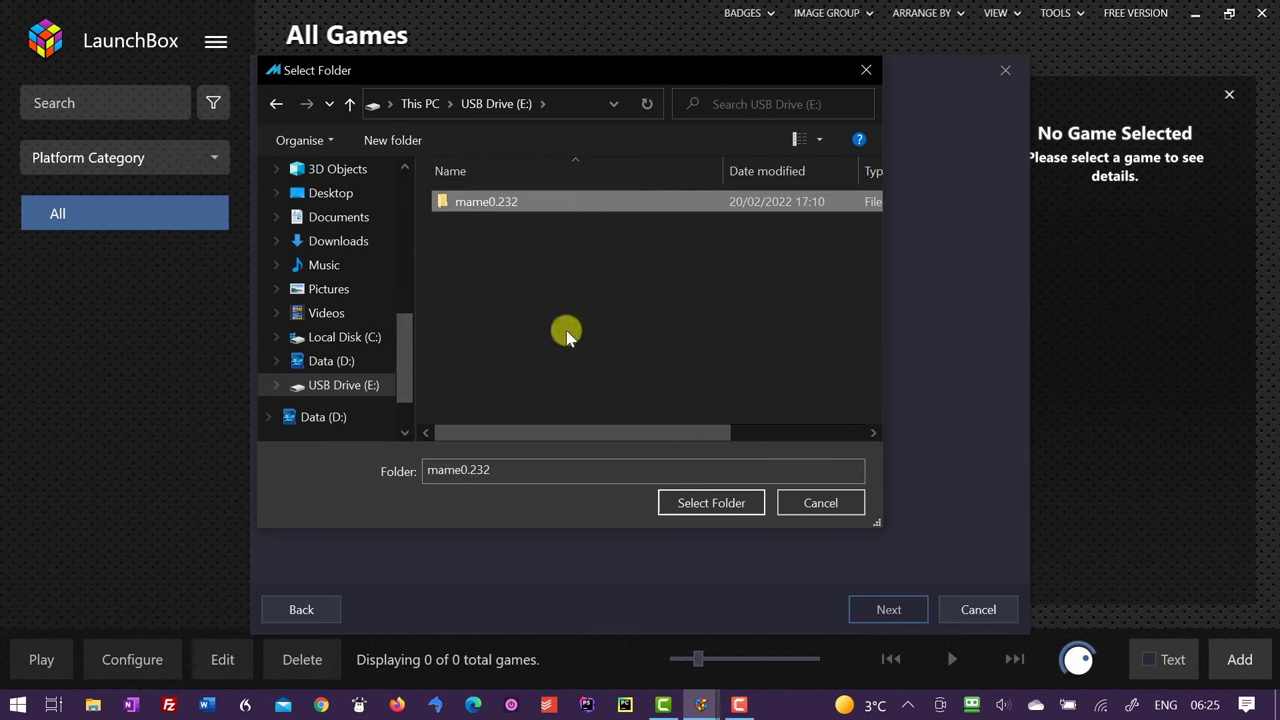
left_click(694, 503)
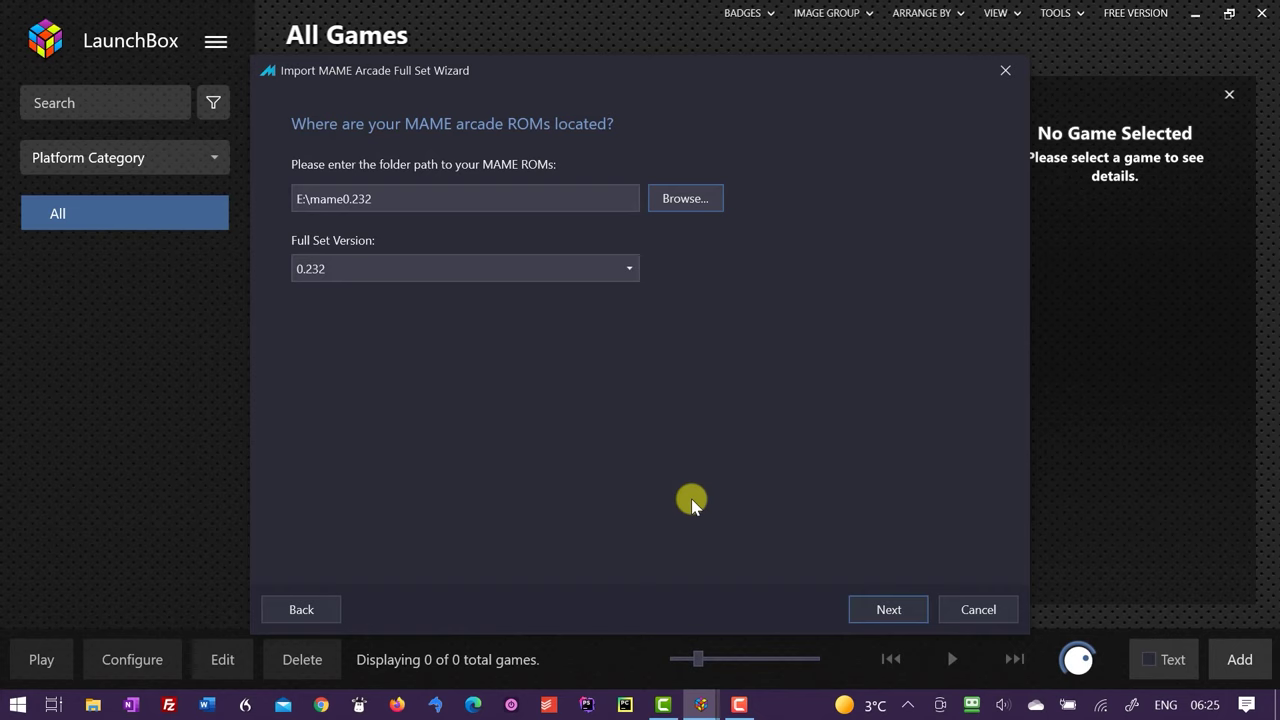
Step: Keep 0.232 as the full set version and choose to automatically install and configure MAME
left_click(632, 270)
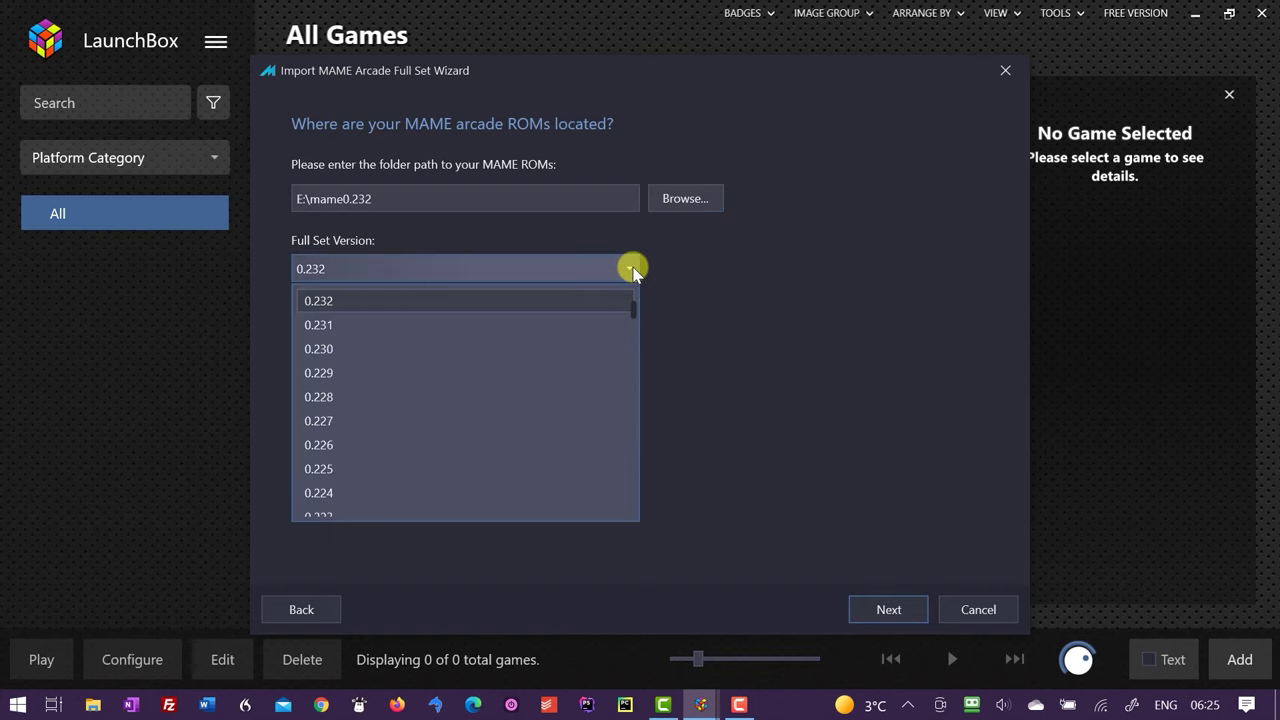
scroll(599, 354, "down", 4)
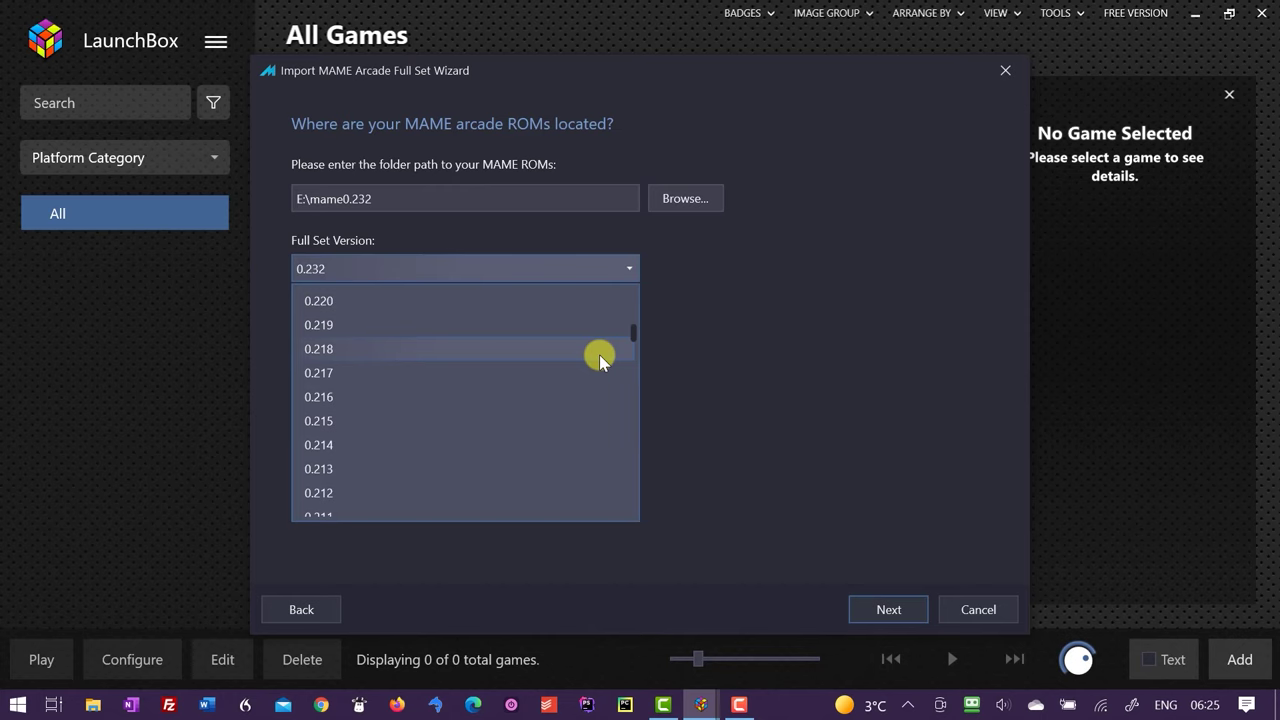
left_click(748, 343)
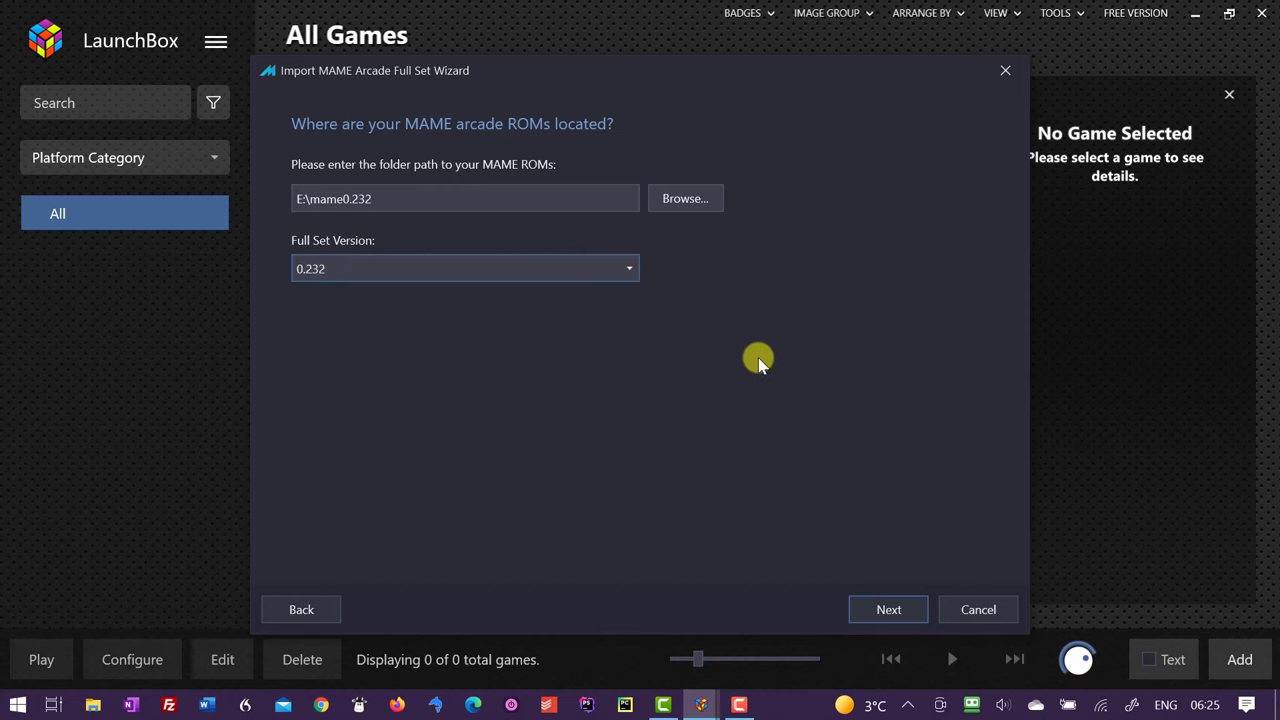
left_click(885, 608)
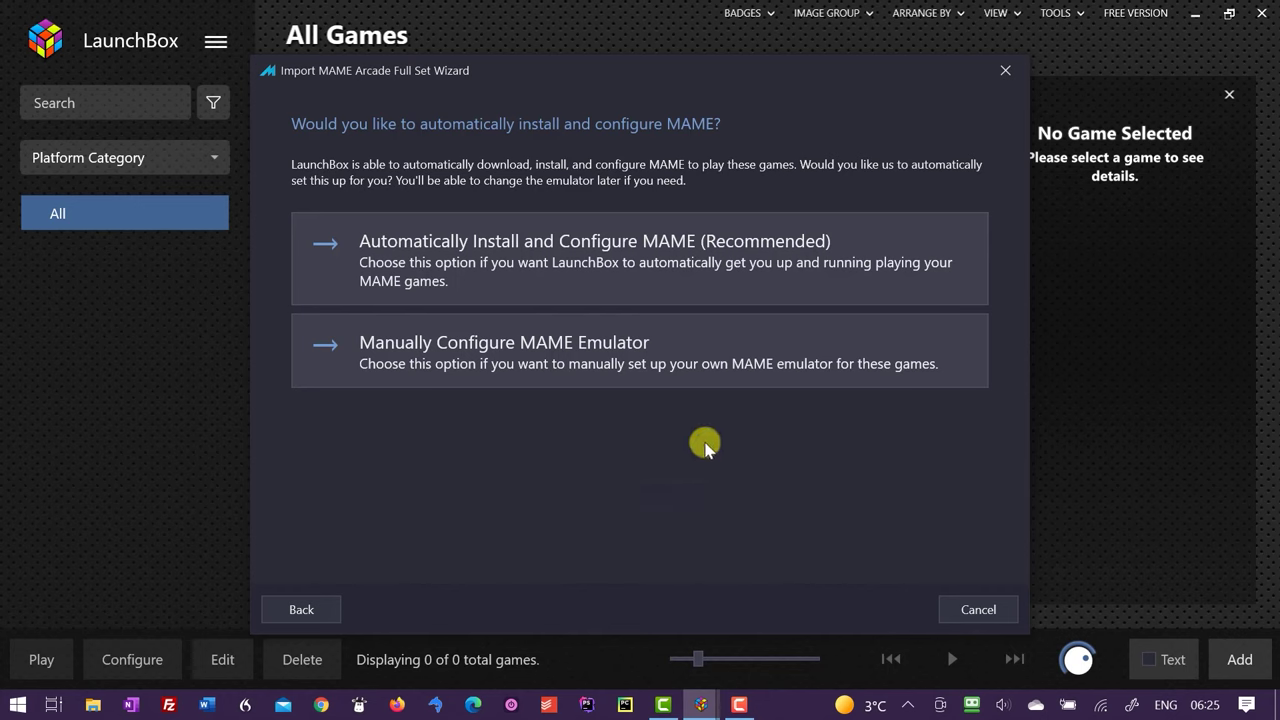
left_click(706, 281)
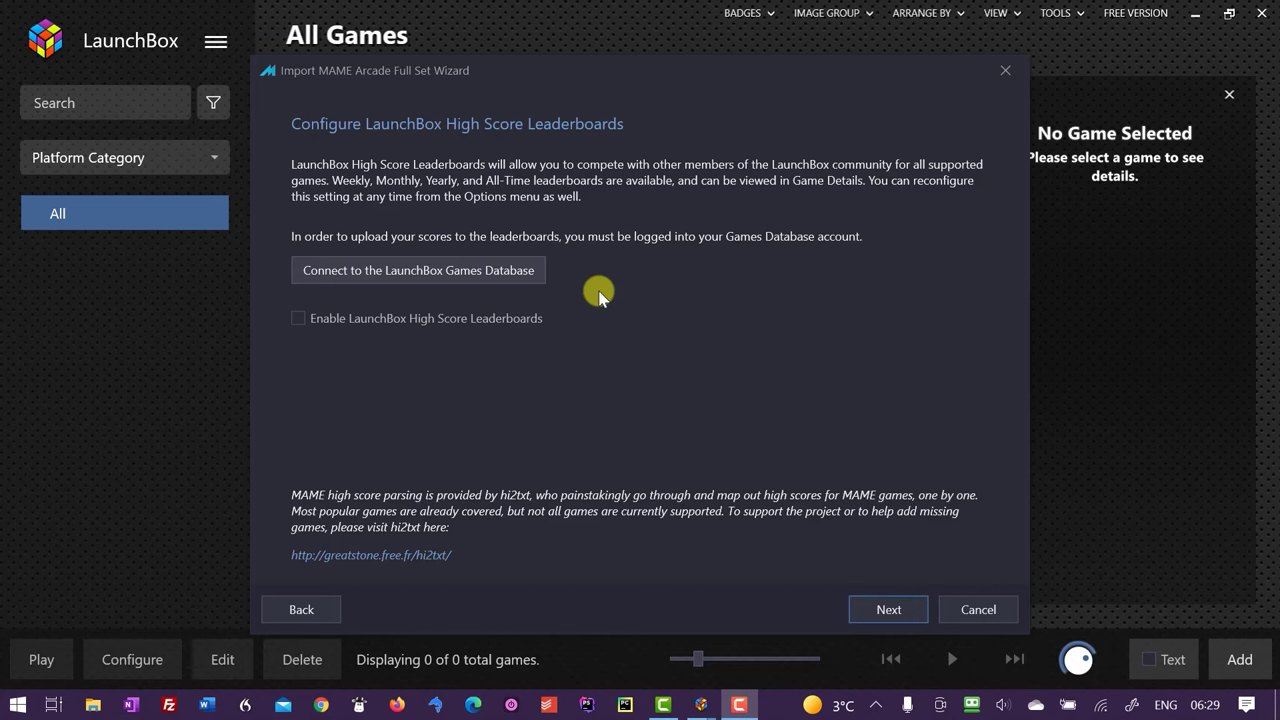
Step: Look at the LaunchBox Games Database sign-in, cancel it, and continue with high score leaderboards disabled
left_click(455, 272)
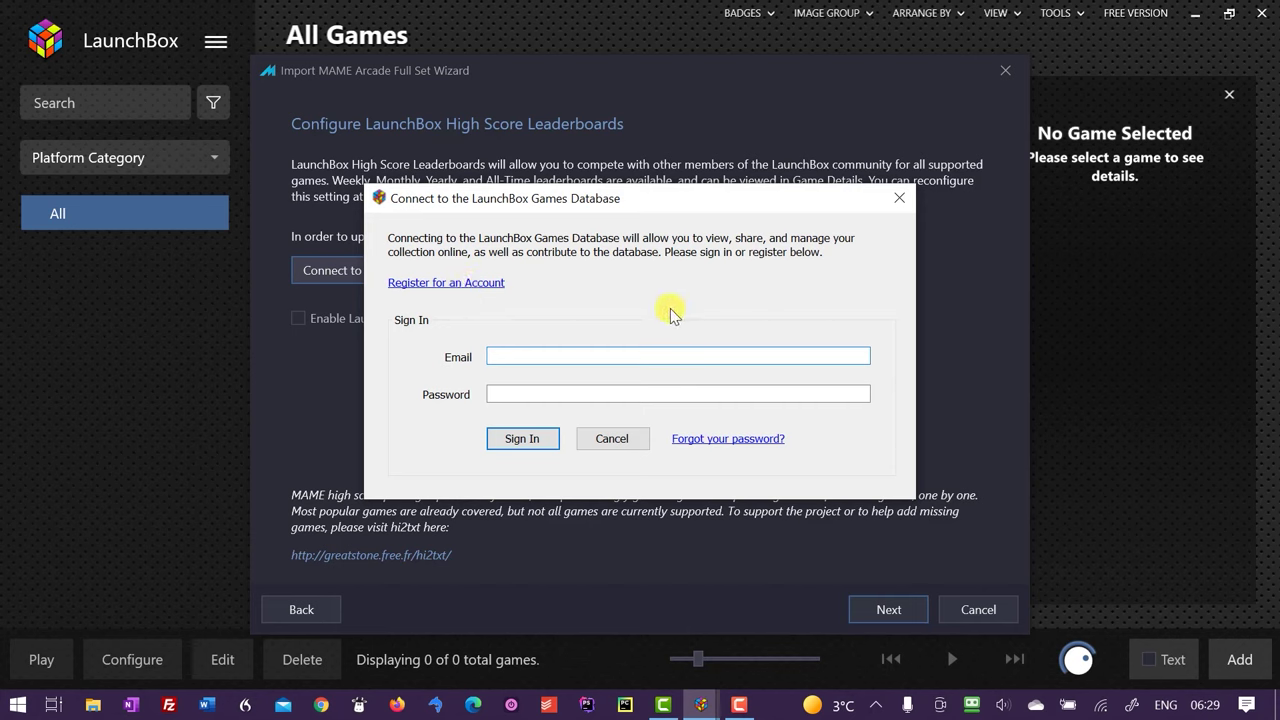
left_click(627, 441)
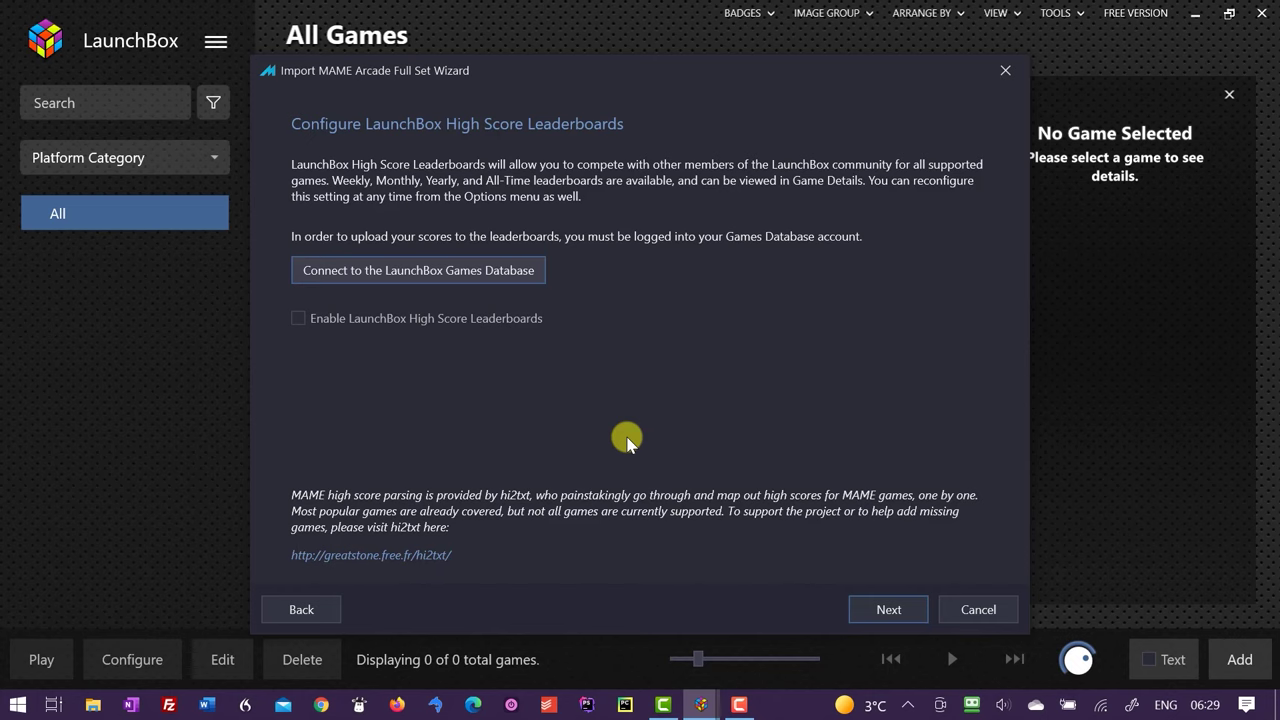
left_click(880, 610)
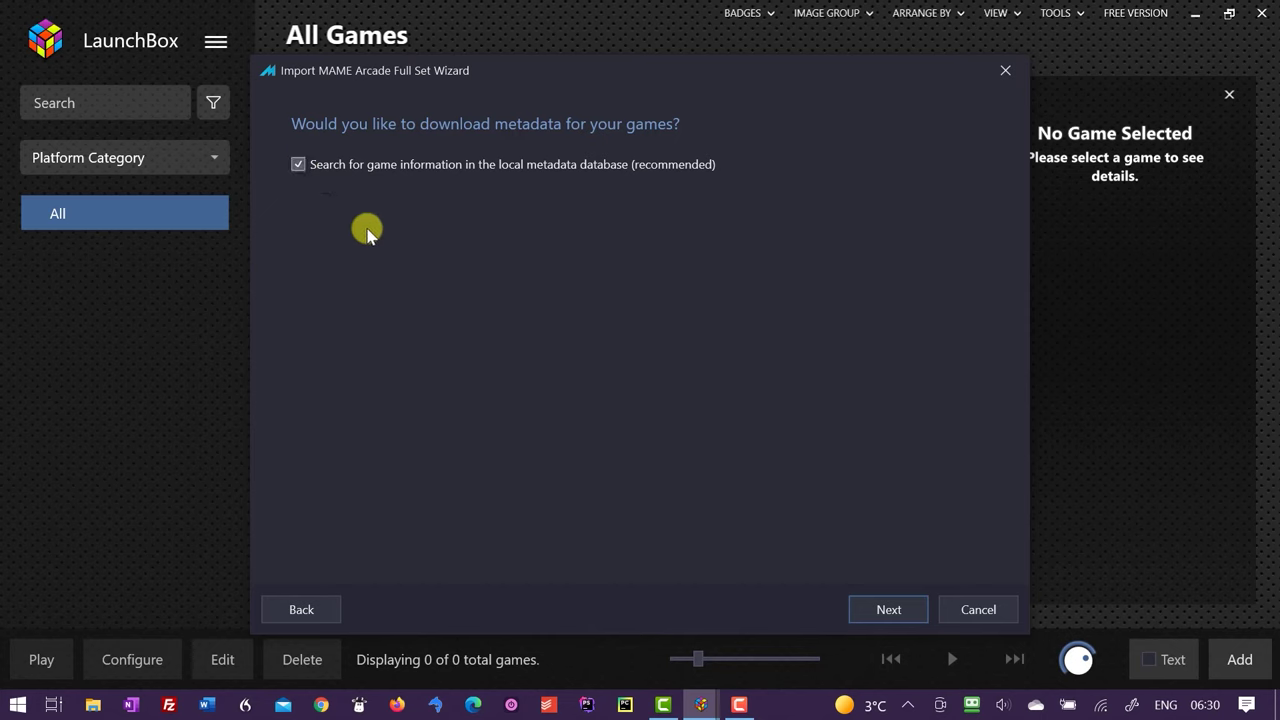
Step: Keep the local metadata search enabled, review the image types offered for download, deselect them all and continue
left_click(884, 611)
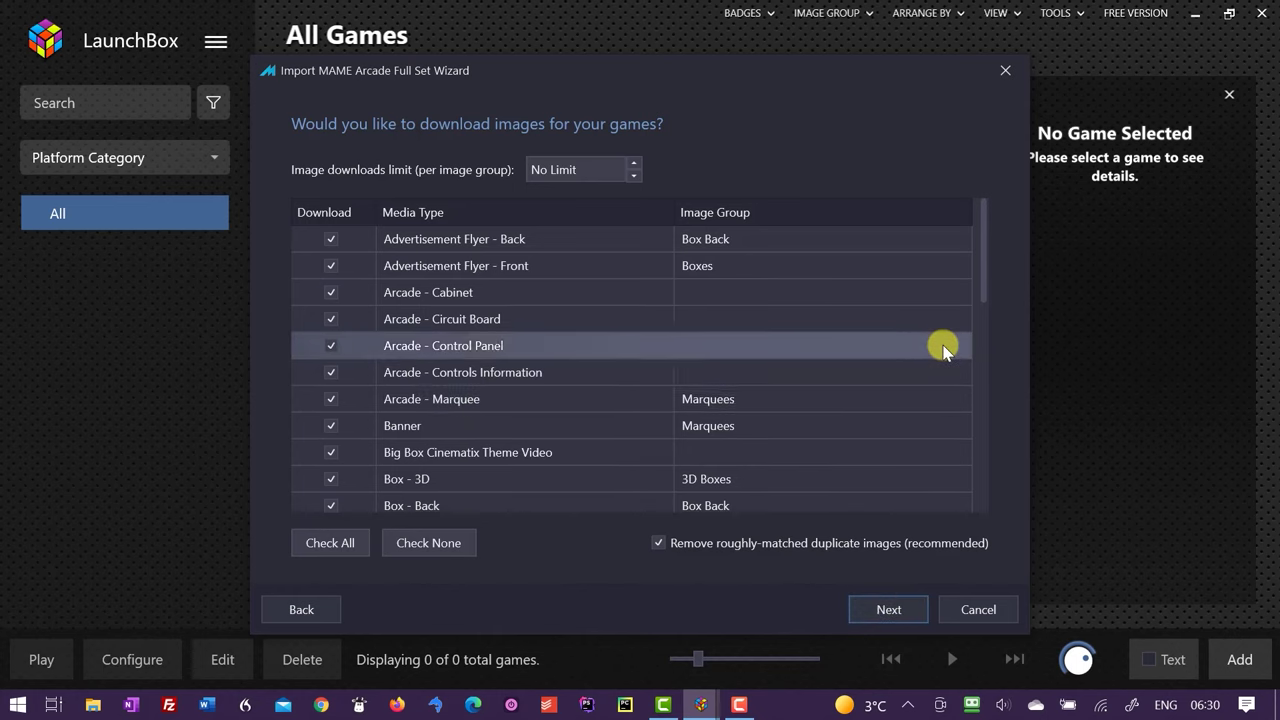
scroll(943, 348, "down", 2)
scroll(943, 348, "down", 5)
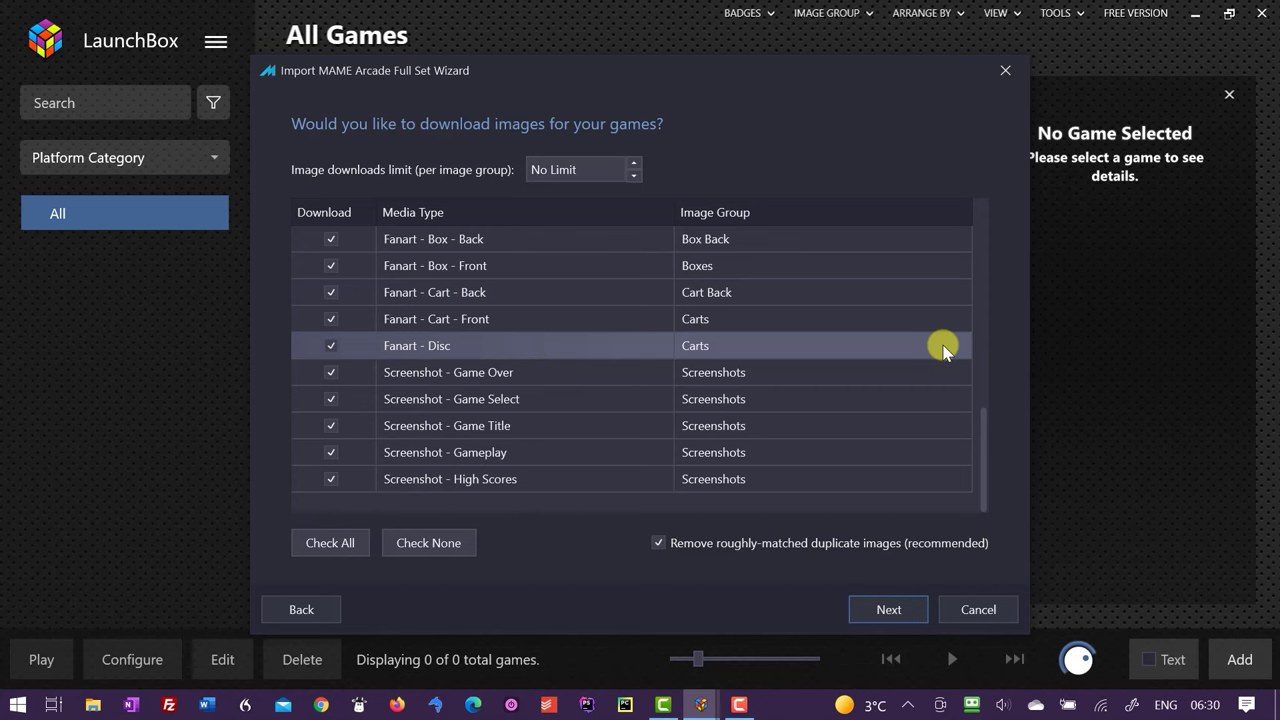
scroll(943, 348, "up", 7)
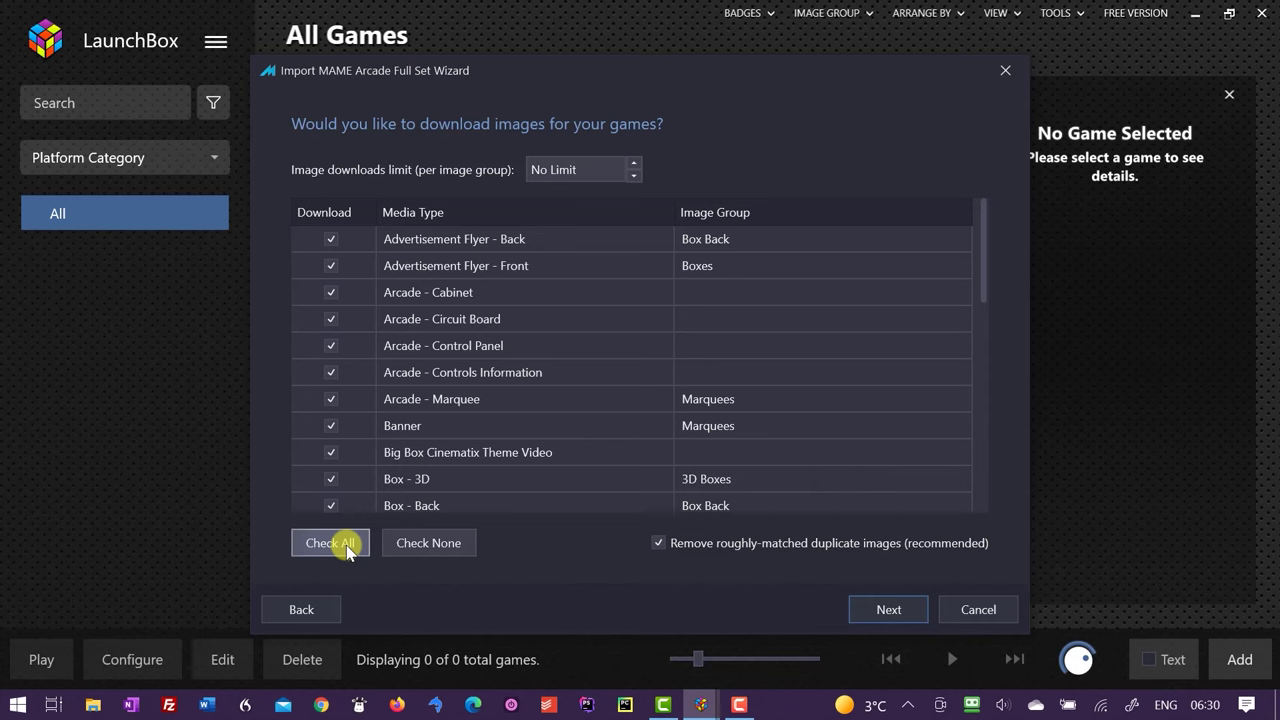
left_click(428, 545)
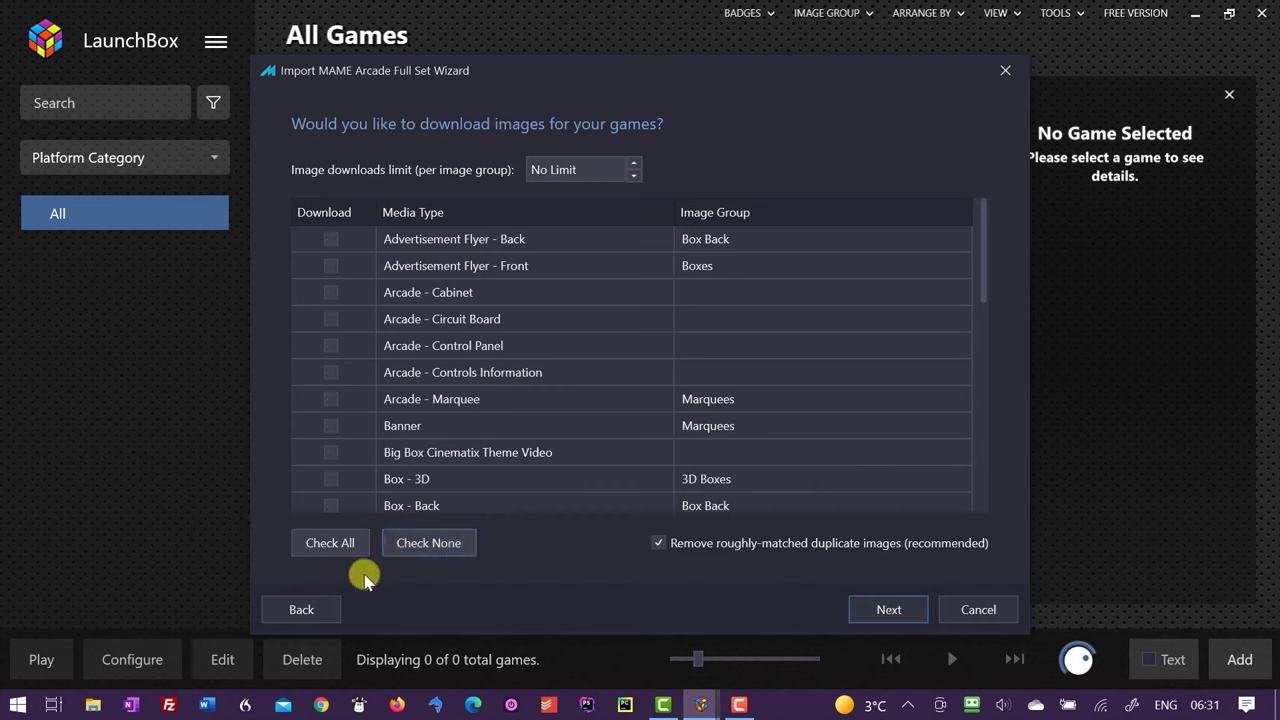
left_click(880, 612)
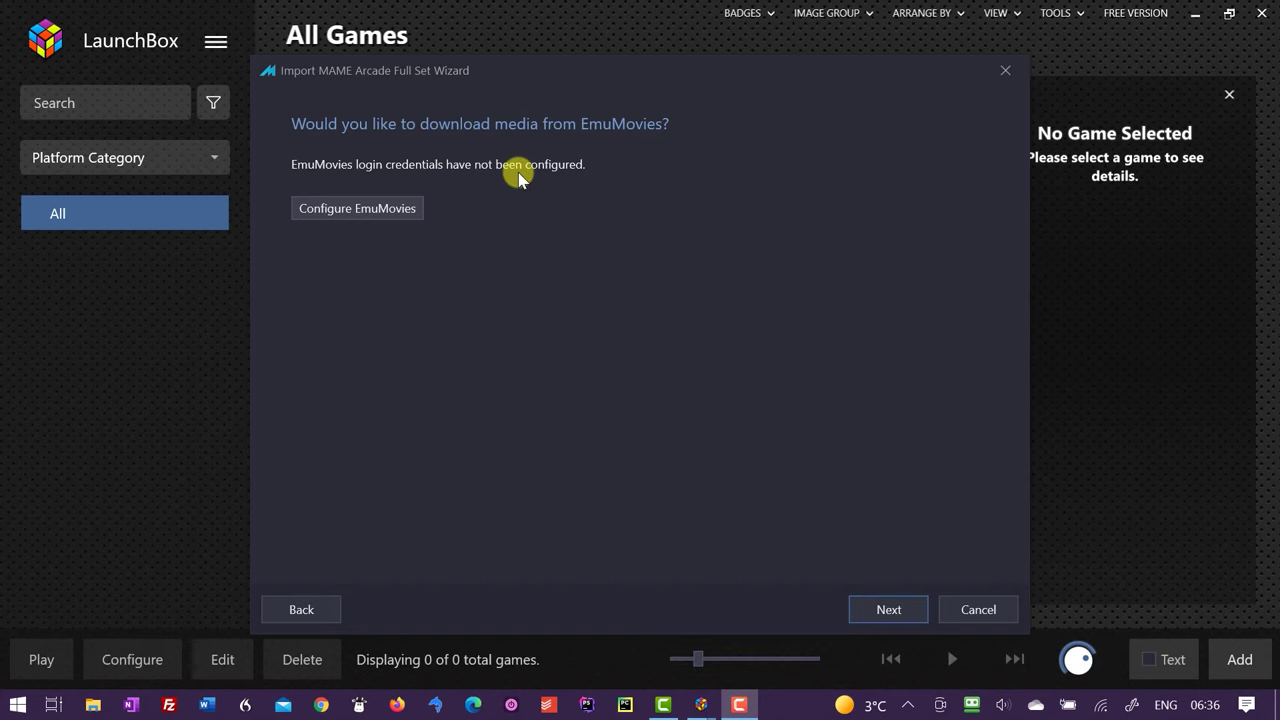
Step: Look at the EmuMovies login settings, cancel them, and continue without configuring EmuMovies
left_click(363, 212)
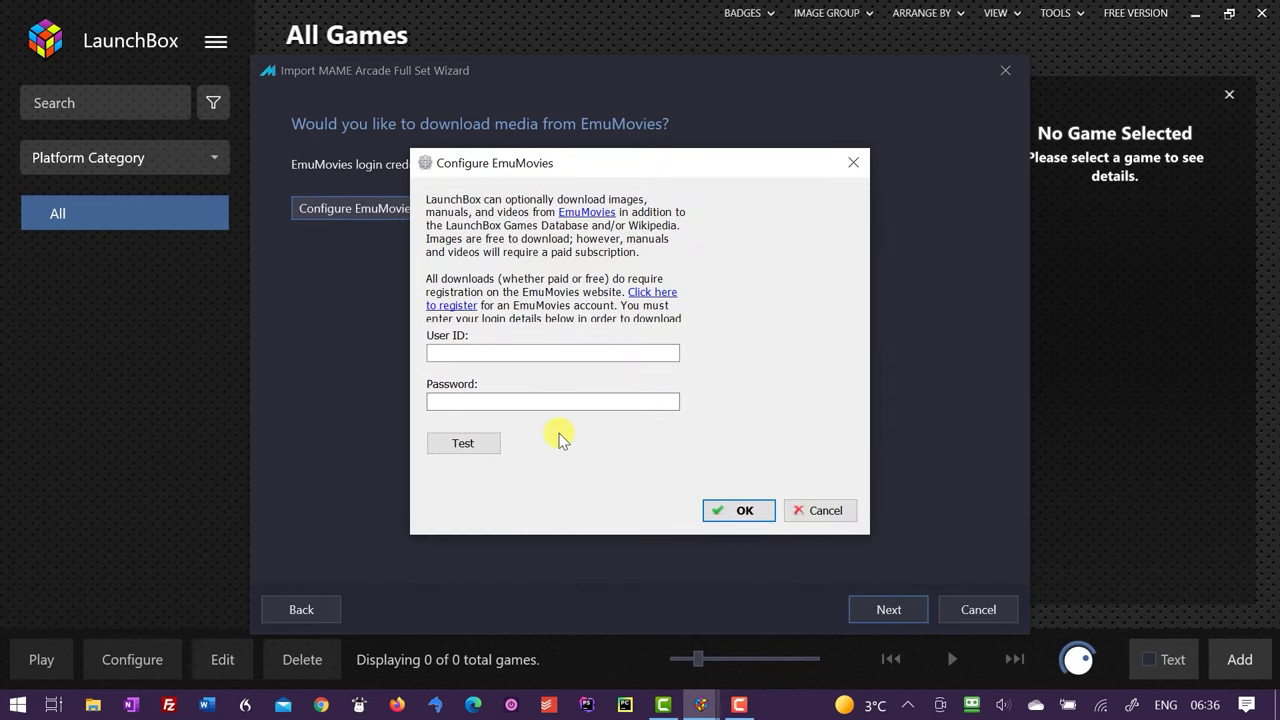
left_click(825, 512)
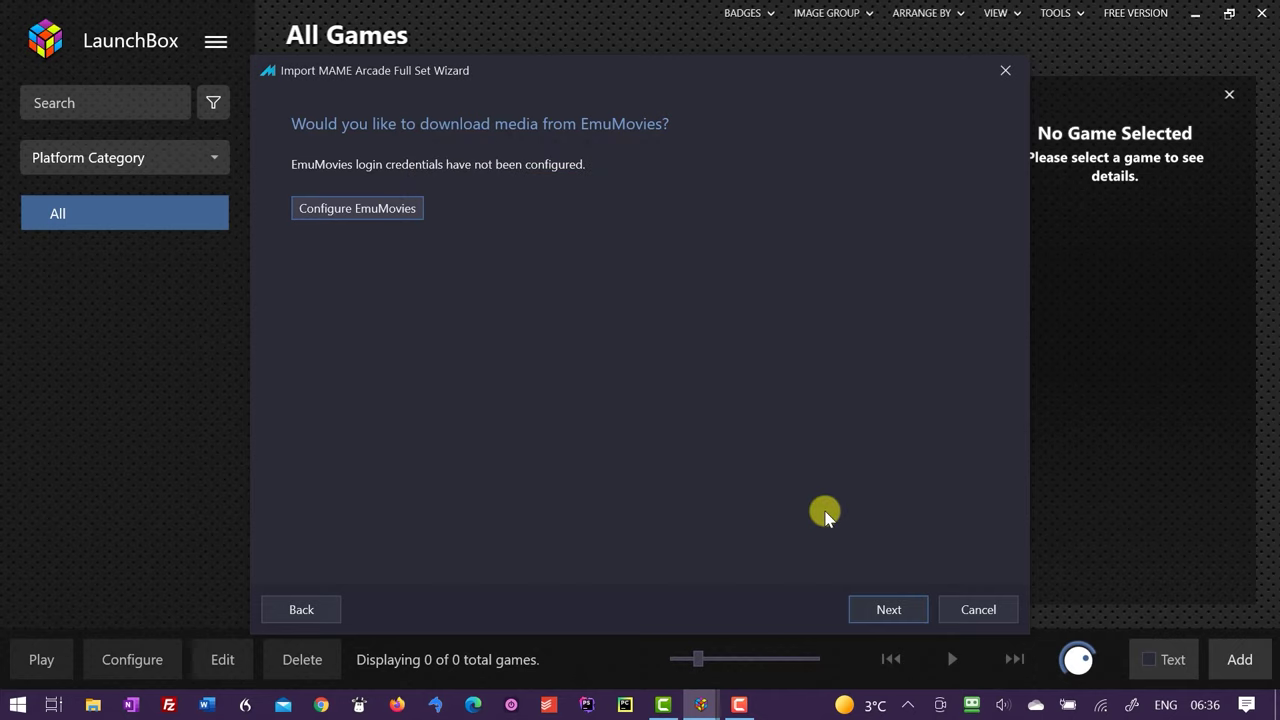
left_click(889, 610)
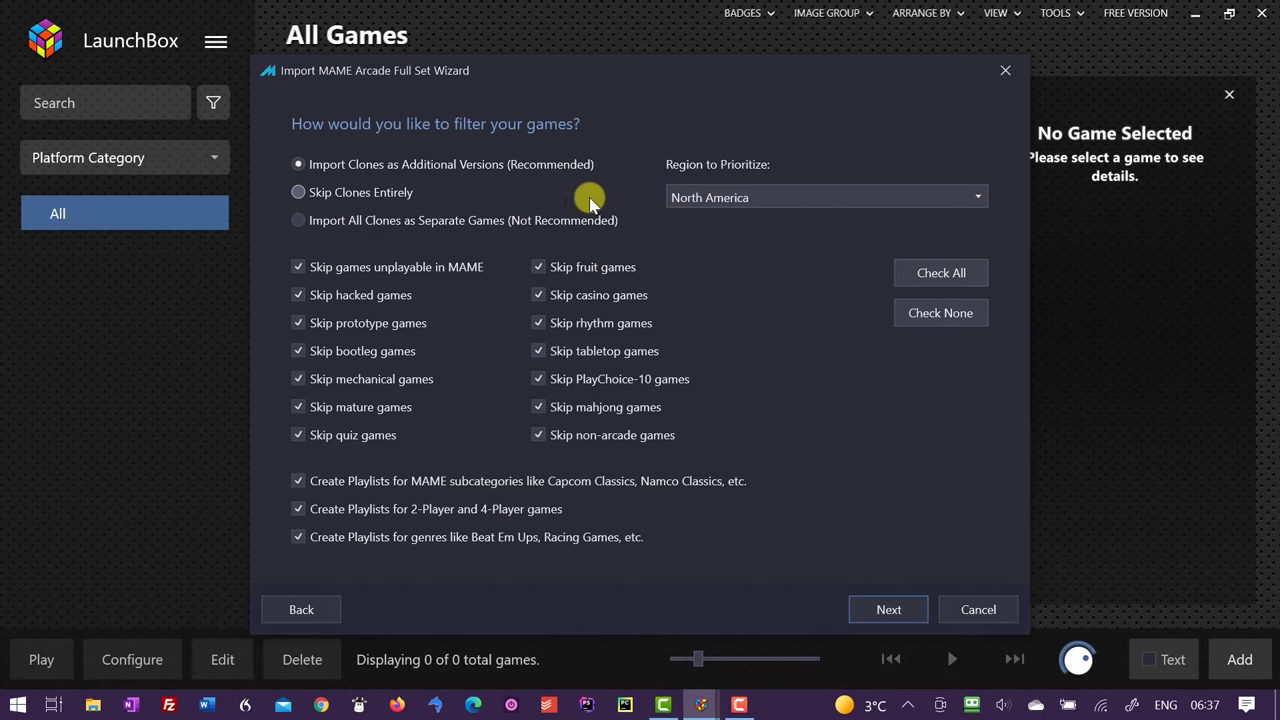
Step: Review the region choices, keep North America and the recommended clone, skip and playlist filters, and continue
left_click(979, 200)
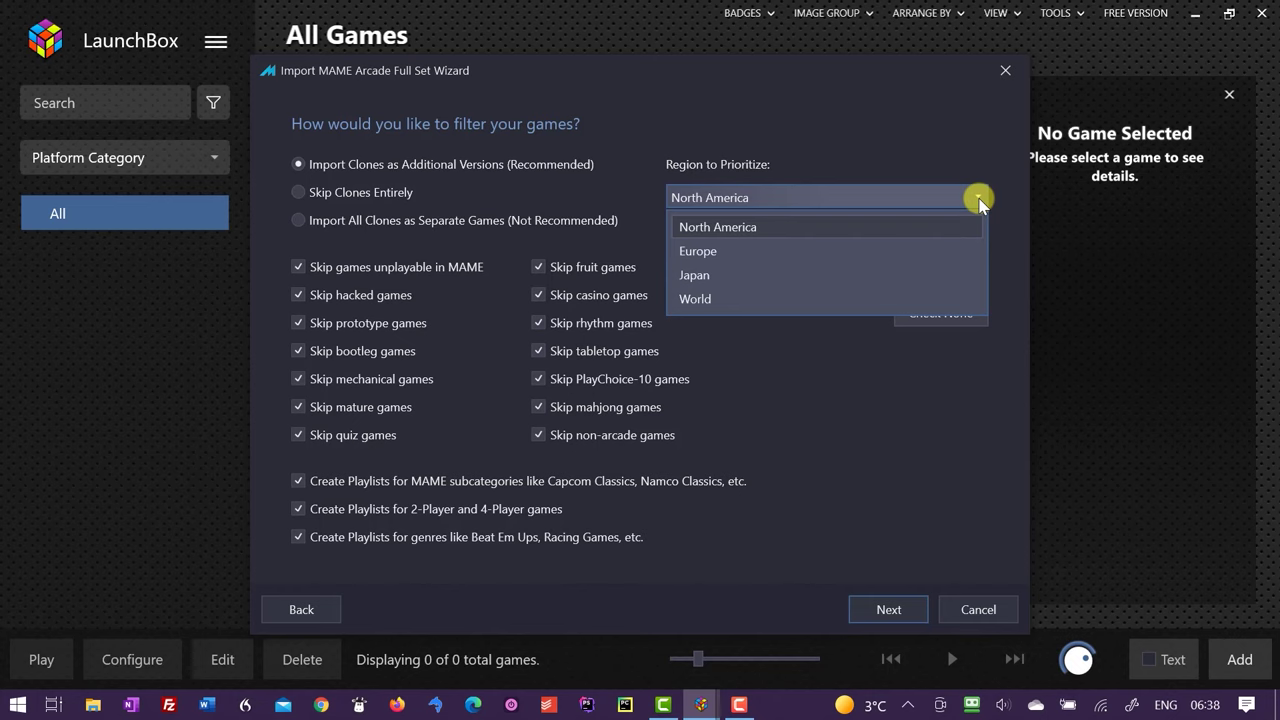
left_click(817, 347)
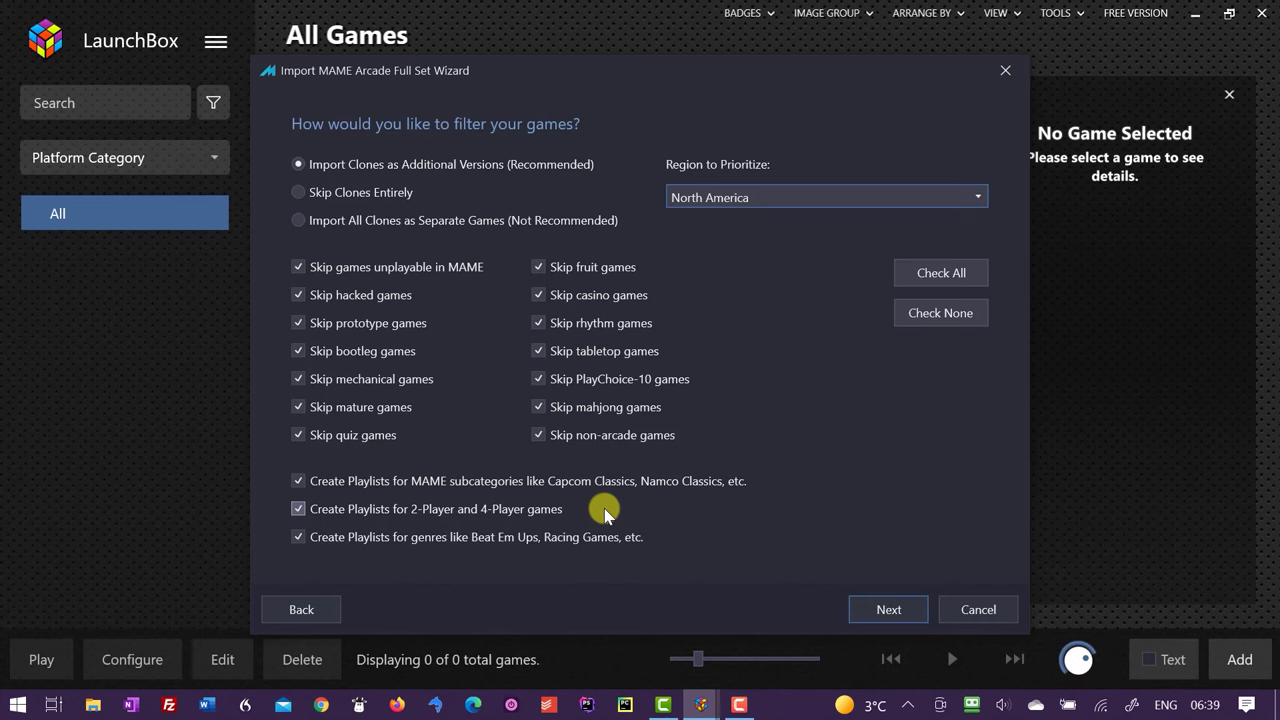
left_click(885, 612)
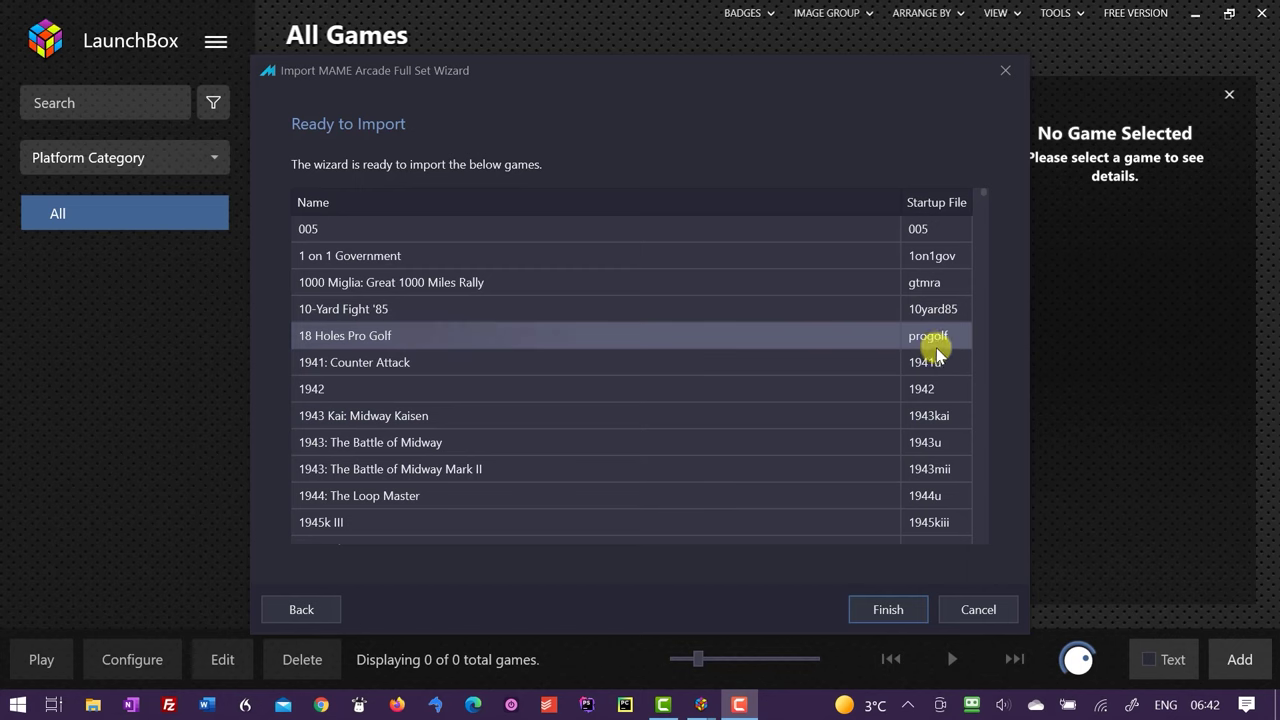
Step: Review the list of games ready to import and finish the import wizard
scroll(937, 350, "down", 4)
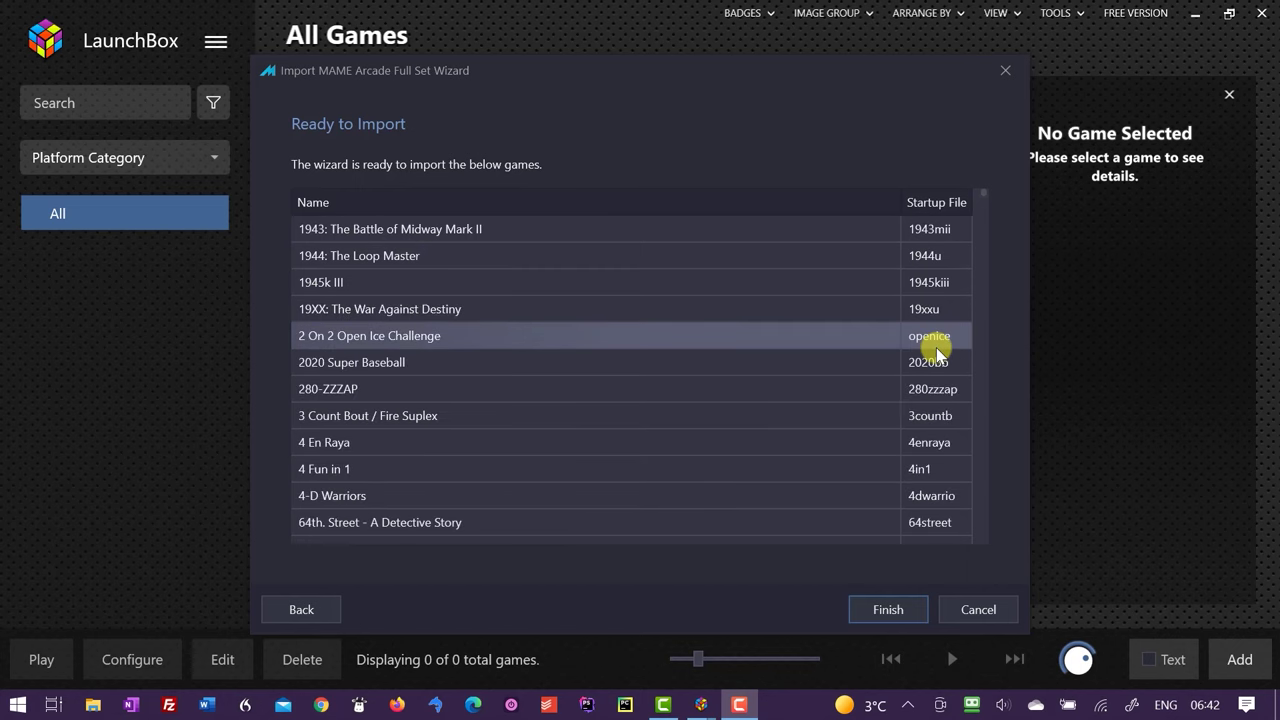
scroll(936, 347, "down", 7)
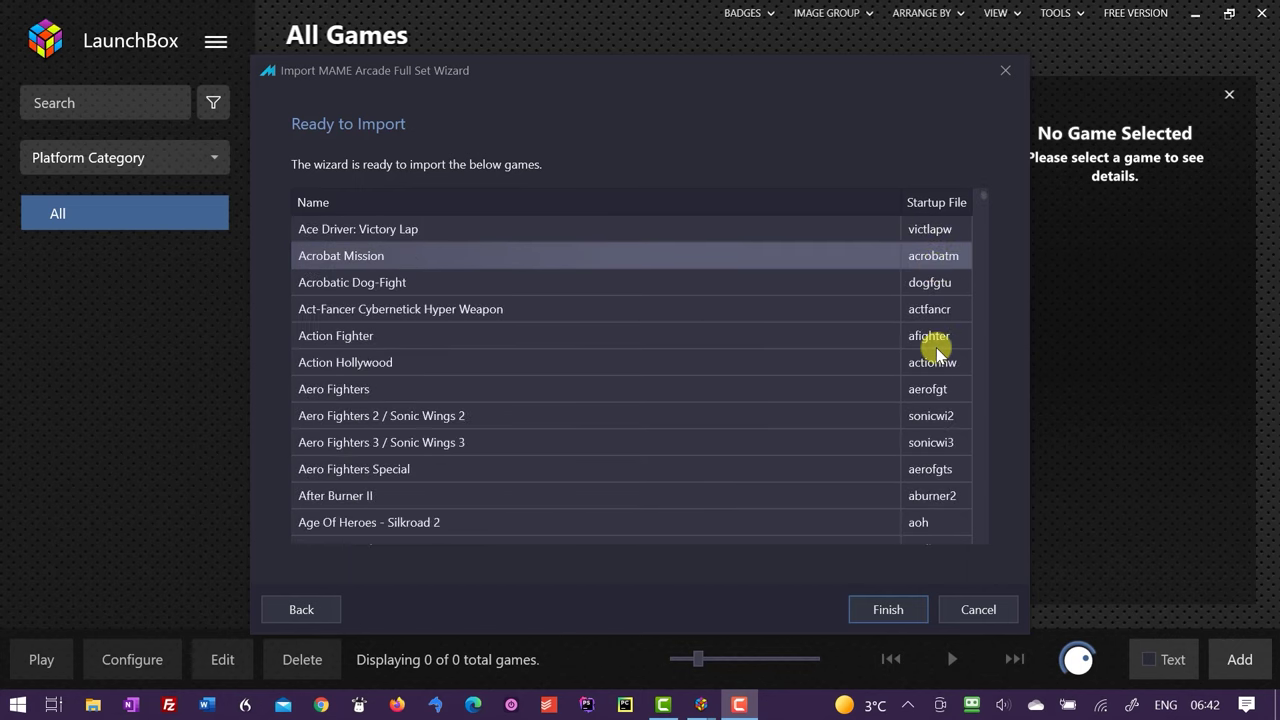
left_click(887, 610)
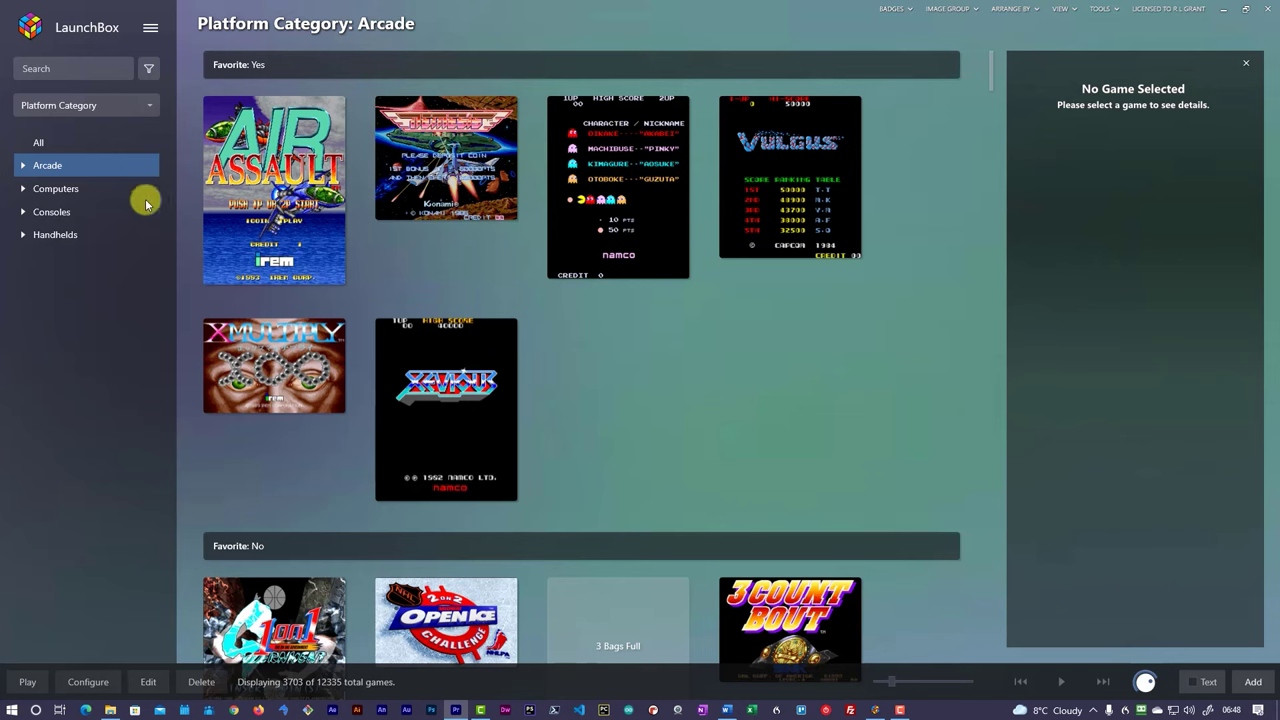
Step: Expand the Arcade category, open the Konami Classics playlist and browse its games as far as Contra
left_click(23, 166)
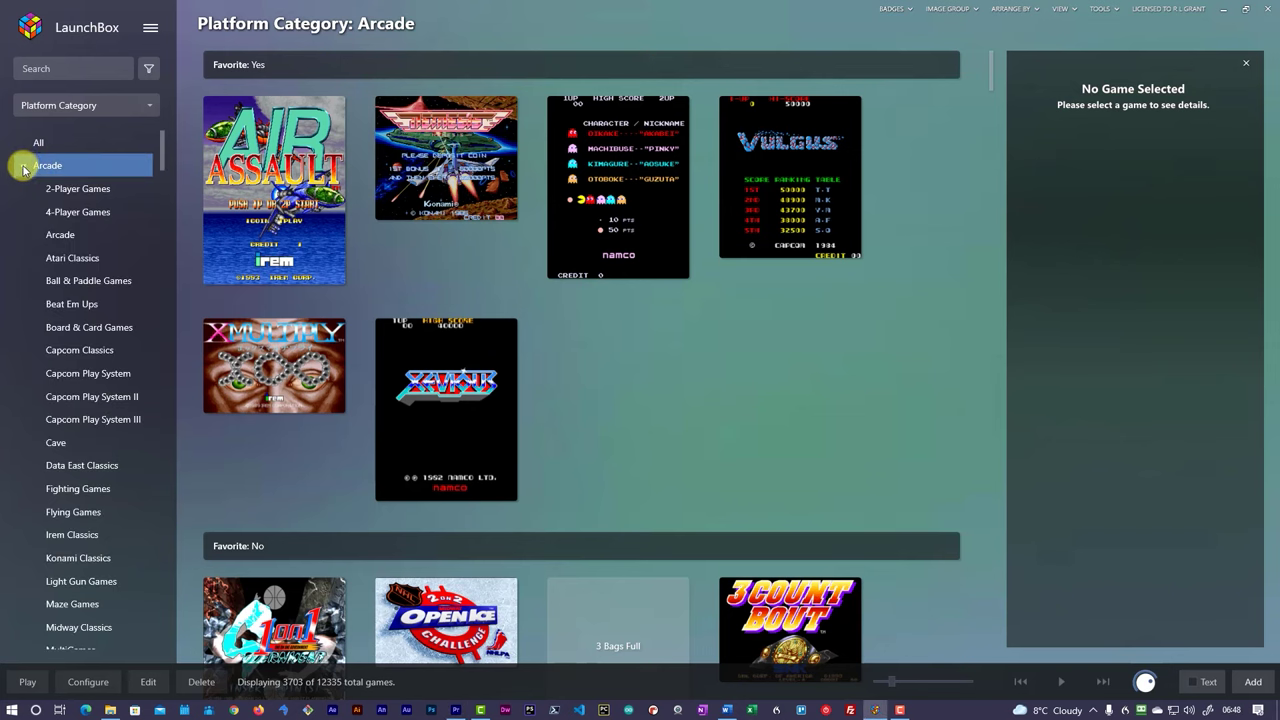
scroll(83, 237, "down", 4)
scroll(86, 240, "down", 1)
left_click(90, 302)
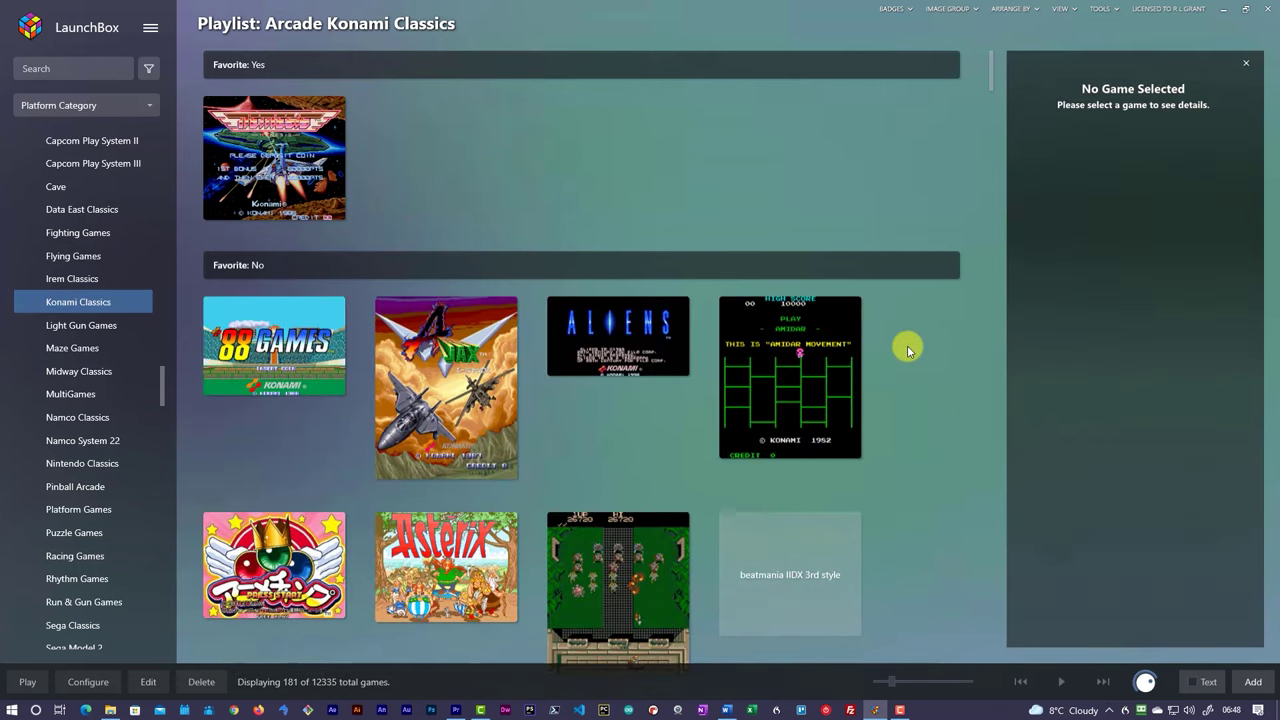
scroll(880, 340, "down", 2)
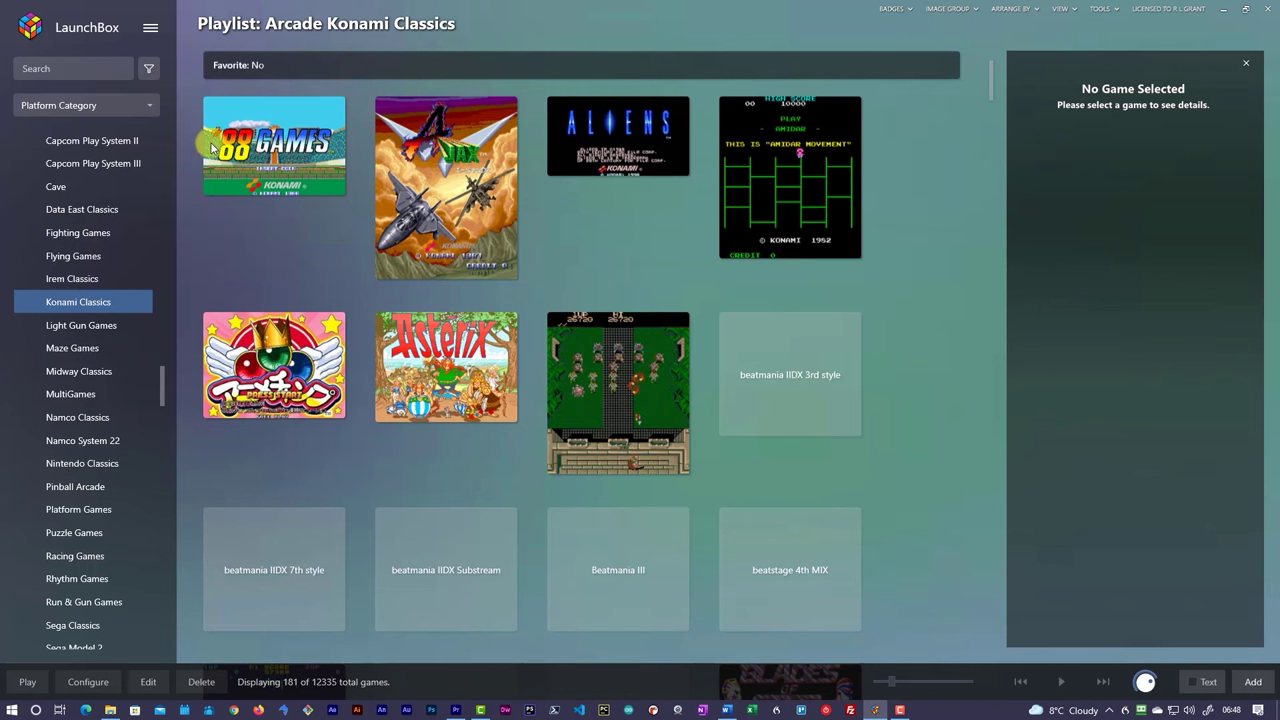
scroll(926, 451, "down", 5)
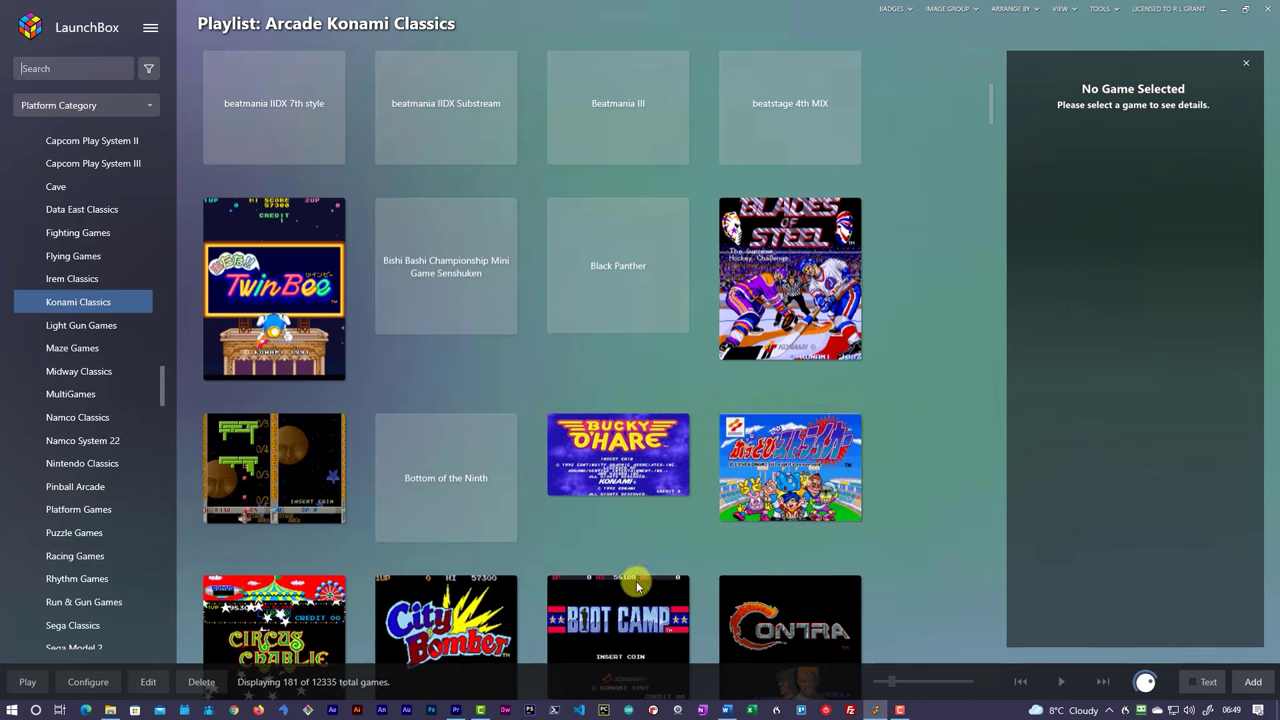
scroll(790, 580, "down", 1)
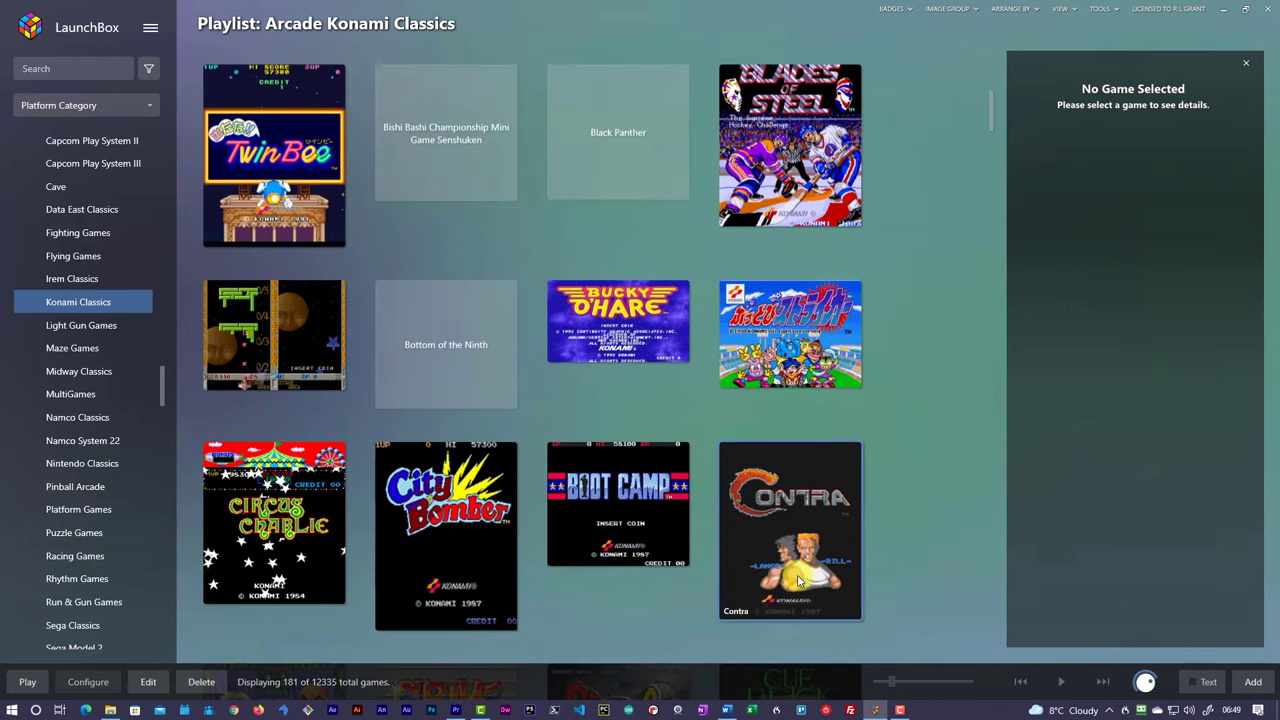
Step: Select Contra and view its gameplay screenshot and artwork in the game details
left_click(798, 580)
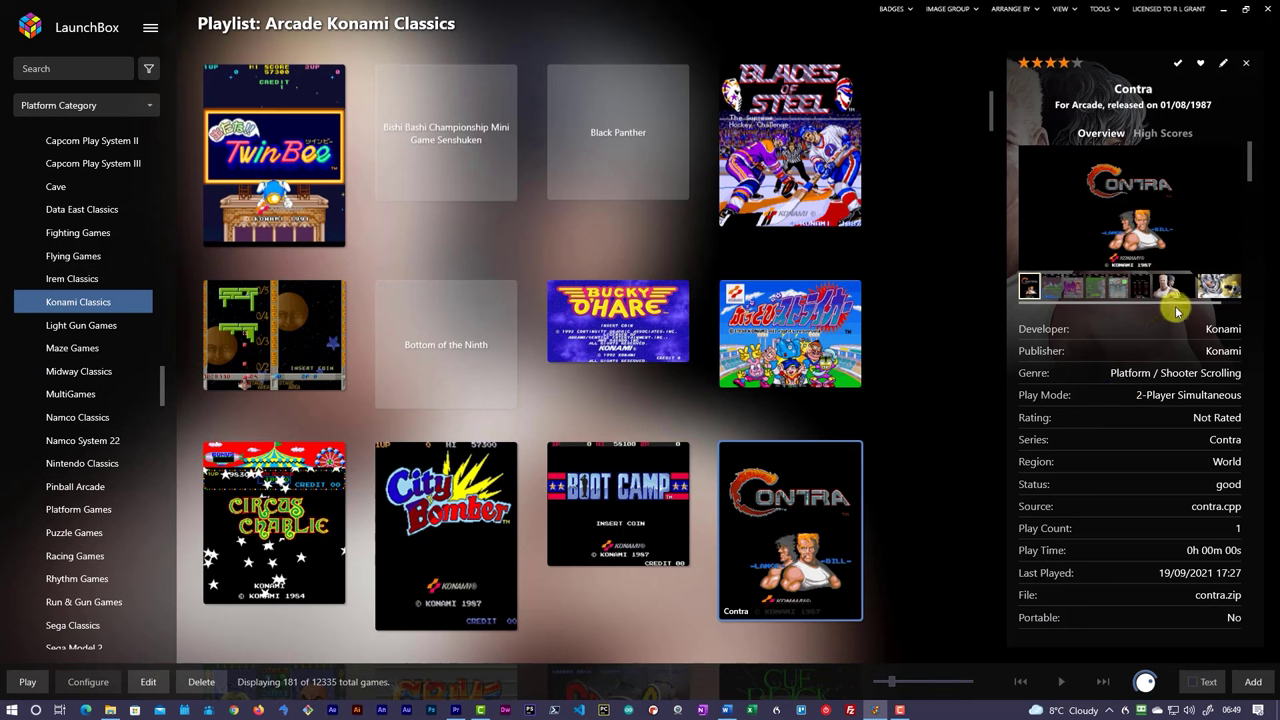
left_click(1118, 288)
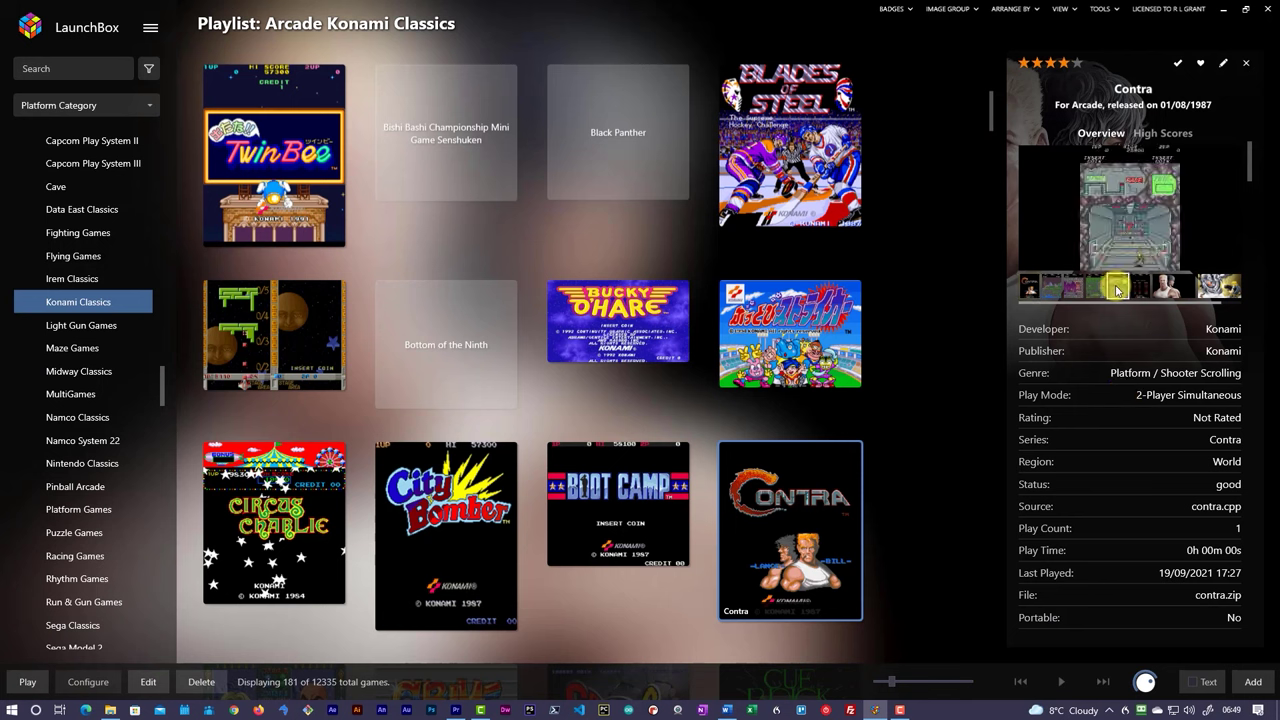
left_click(1210, 290)
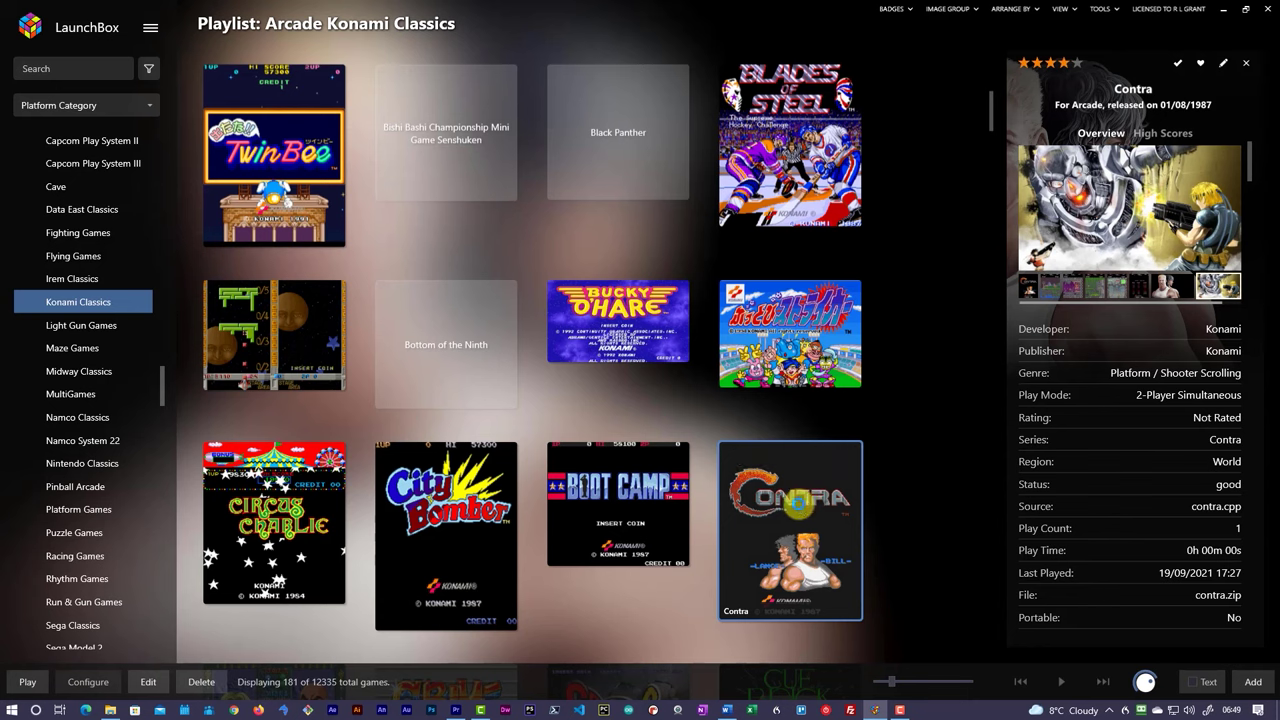
Step: Launch Contra and dismiss the MAME startup notices to start the game
double_click(798, 504)
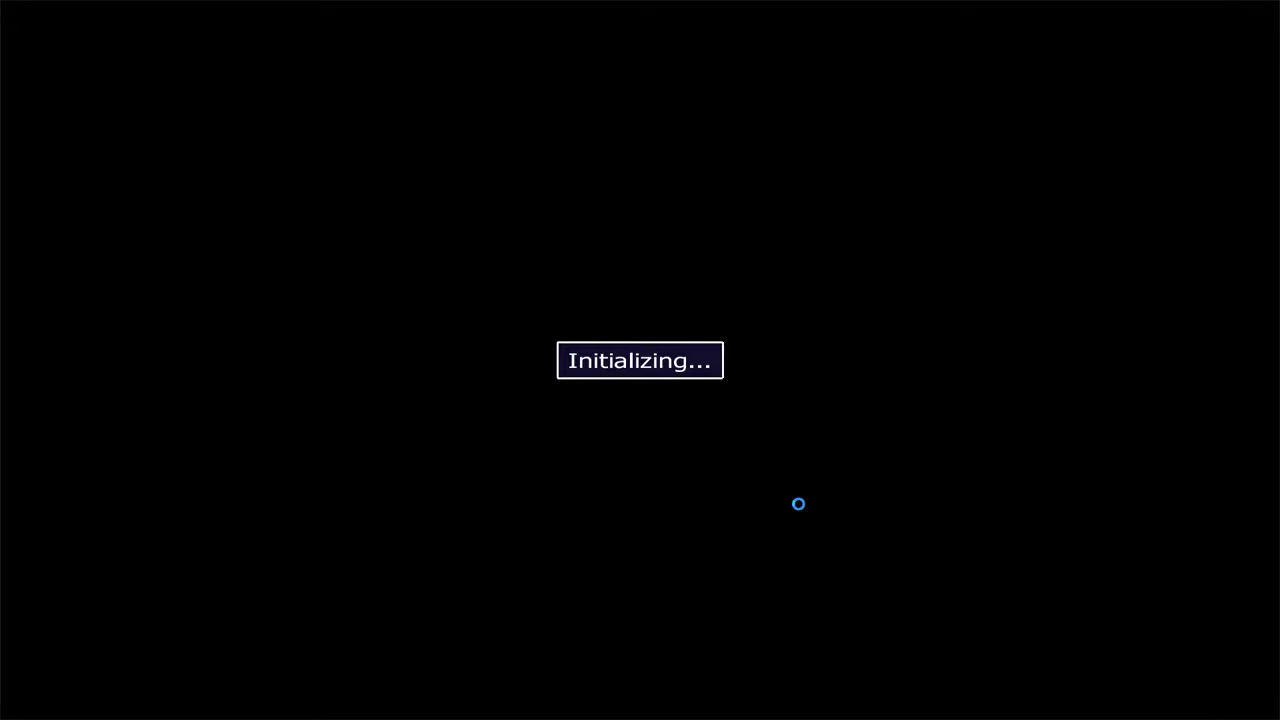
key("Return")
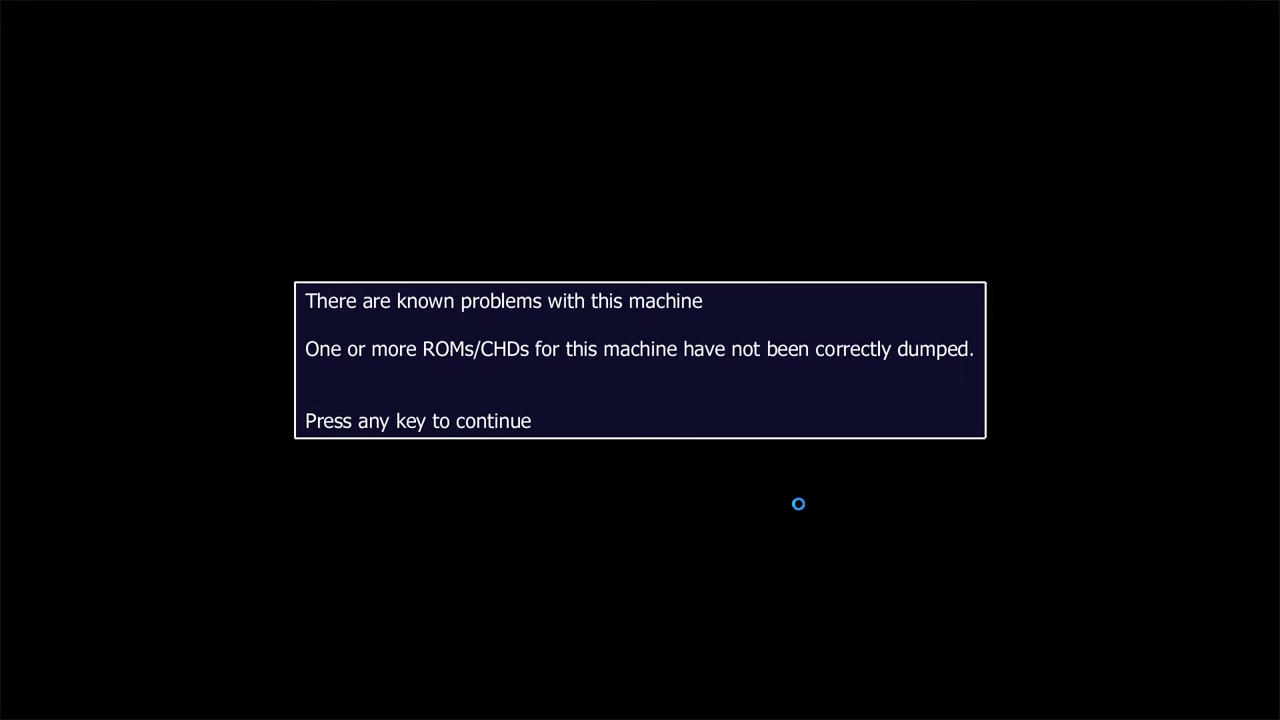
key("Return")
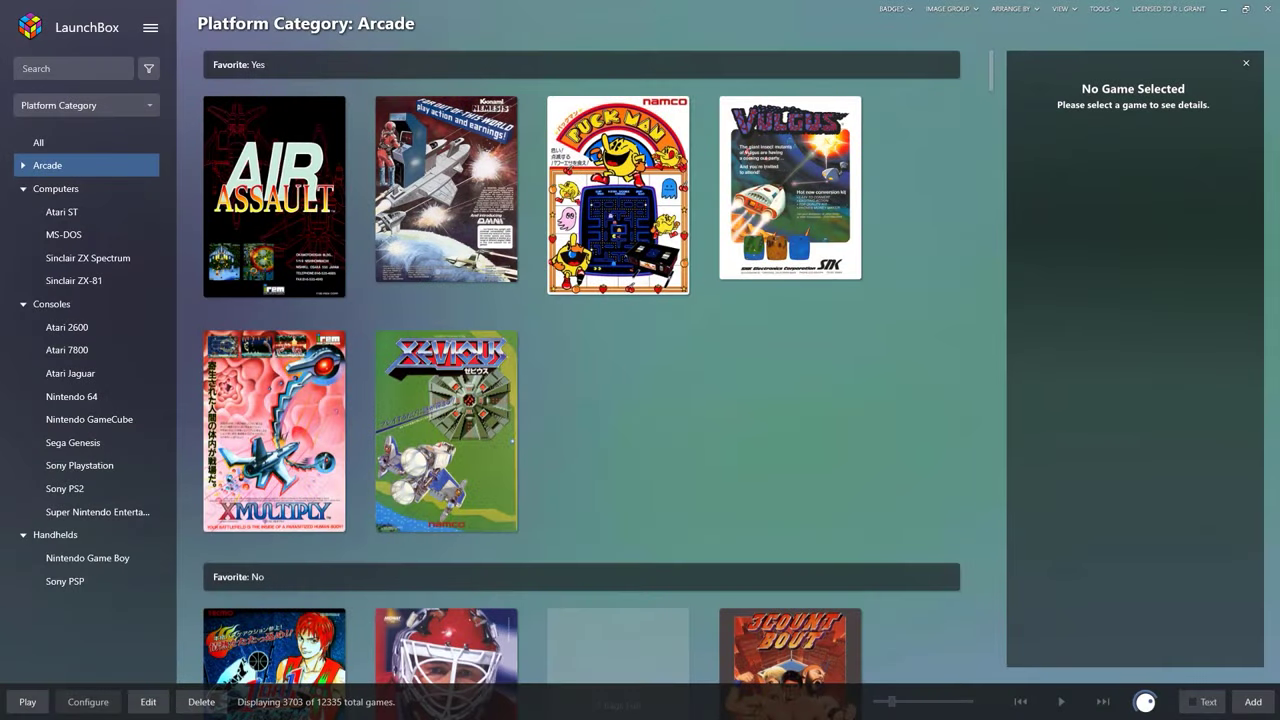
Step: Browse the Arcade cover art, then view the Atari ST, Sinclair ZX Spectrum and Atari 7800 game collections
scroll(580, 429, "down", 3)
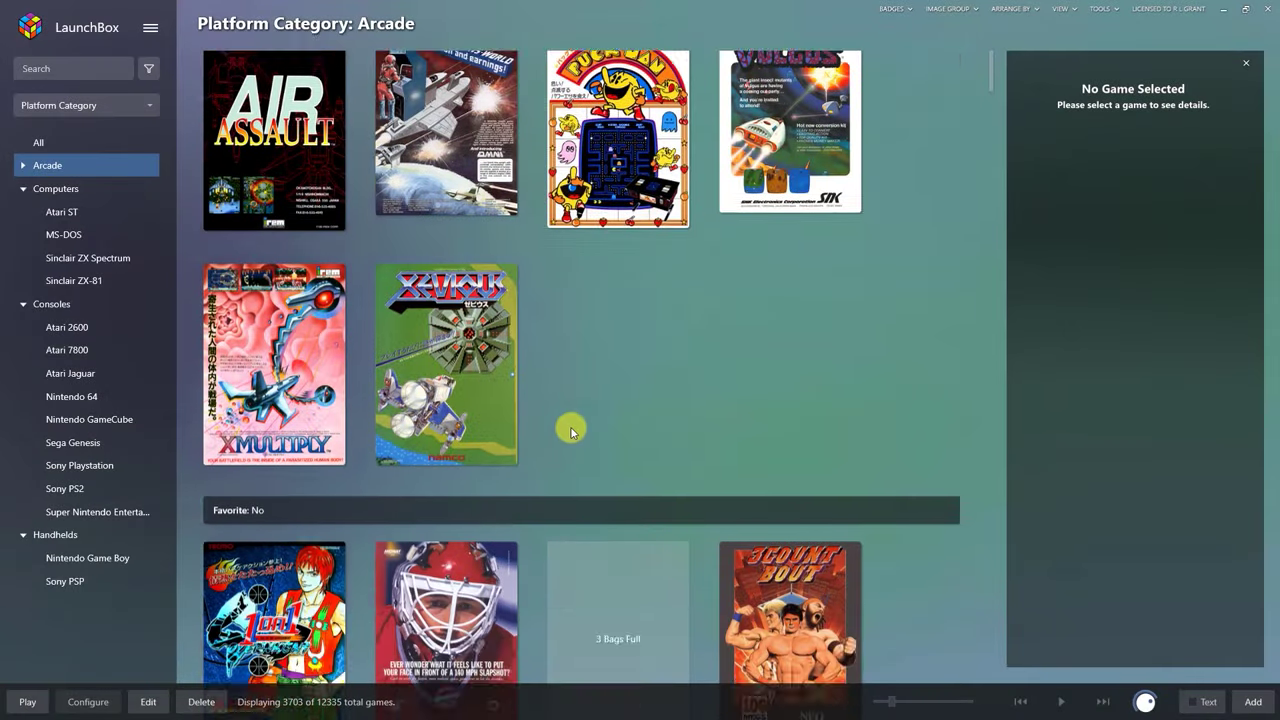
scroll(572, 430, "down", 4)
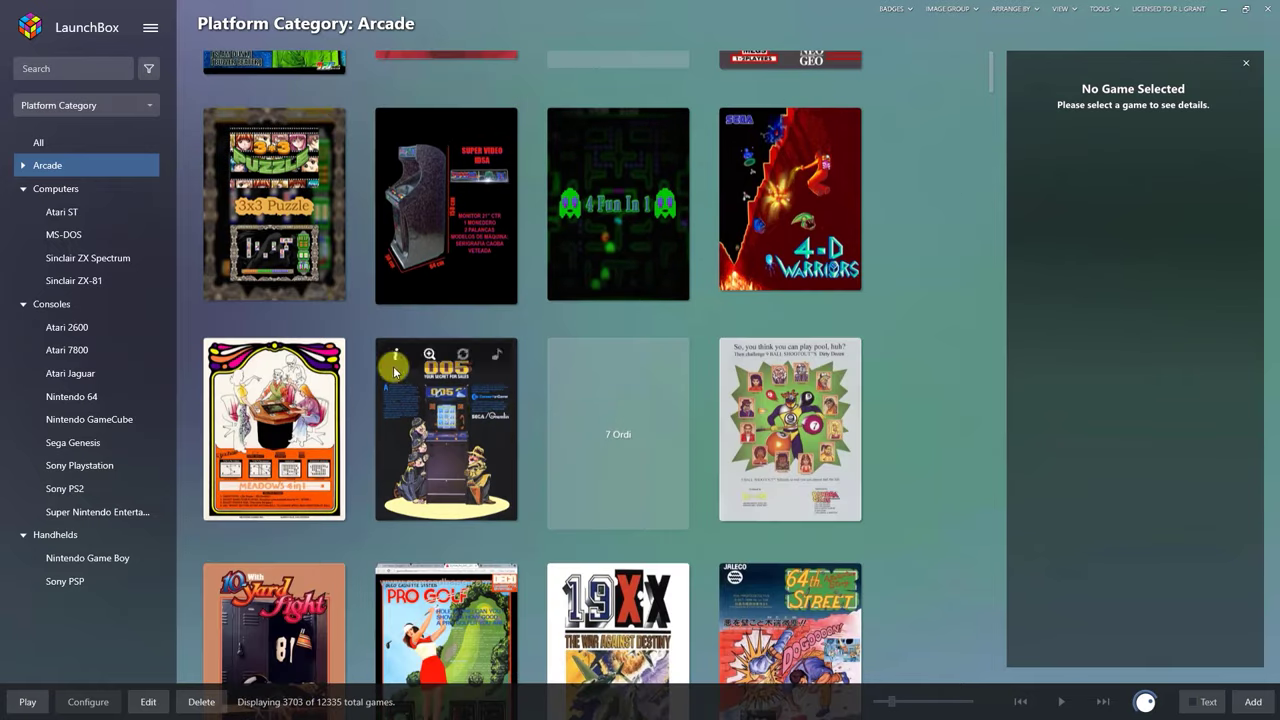
scroll(318, 361, "down", 7)
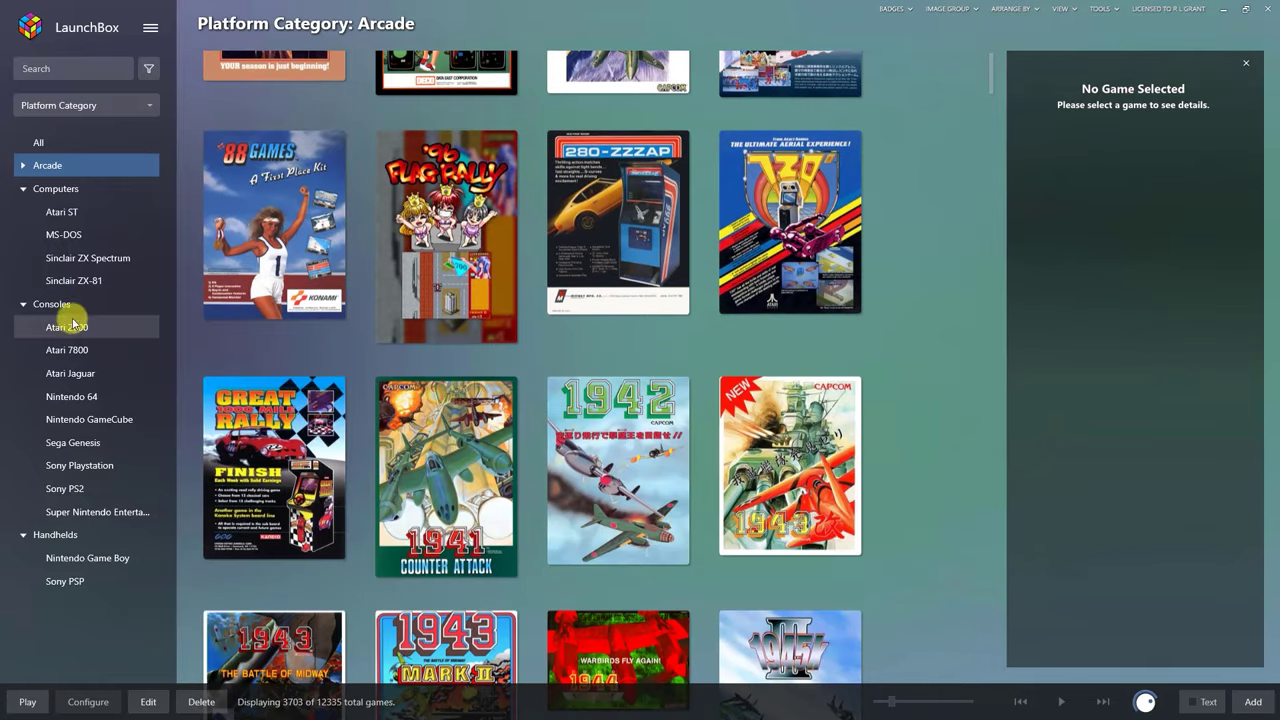
left_click(63, 212)
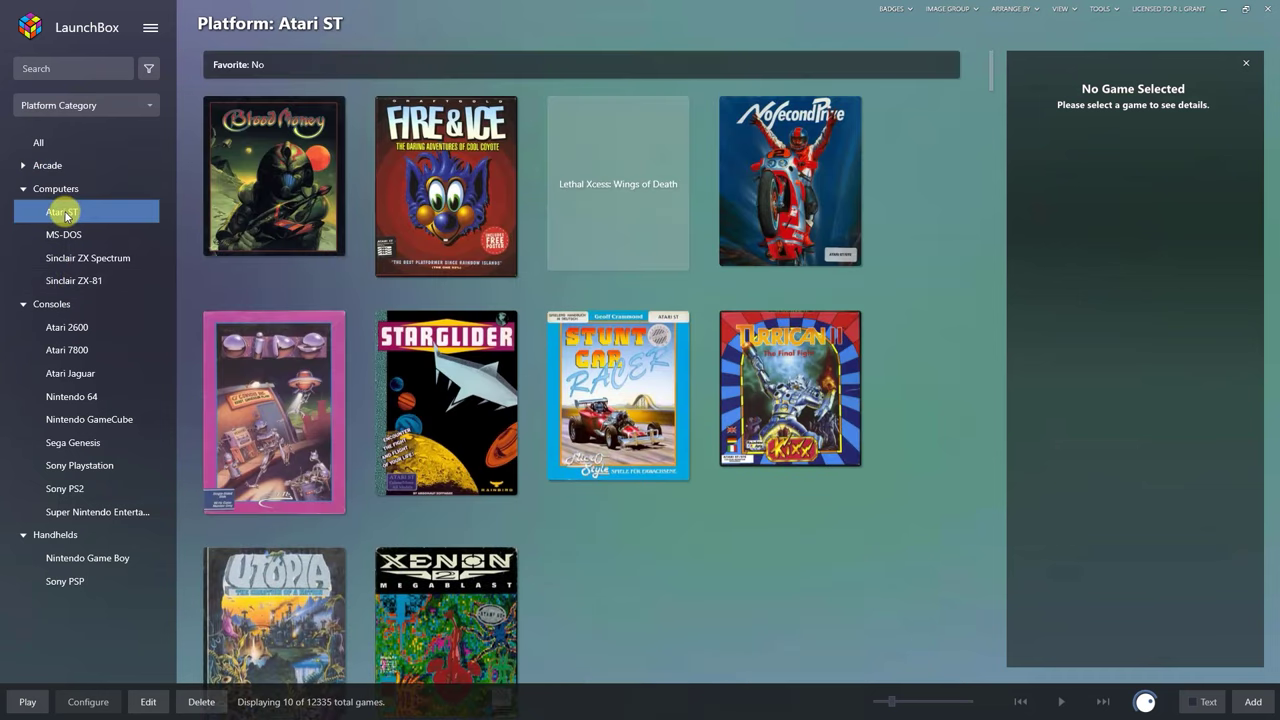
left_click(101, 259)
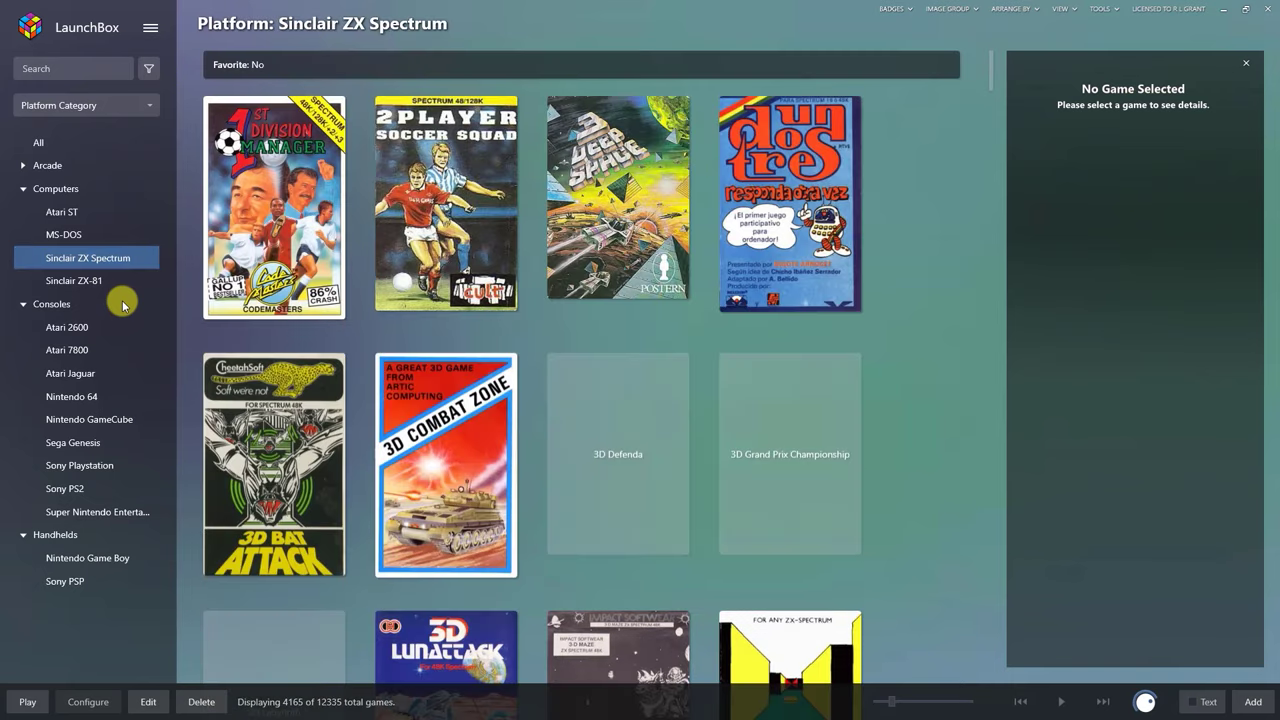
left_click(77, 350)
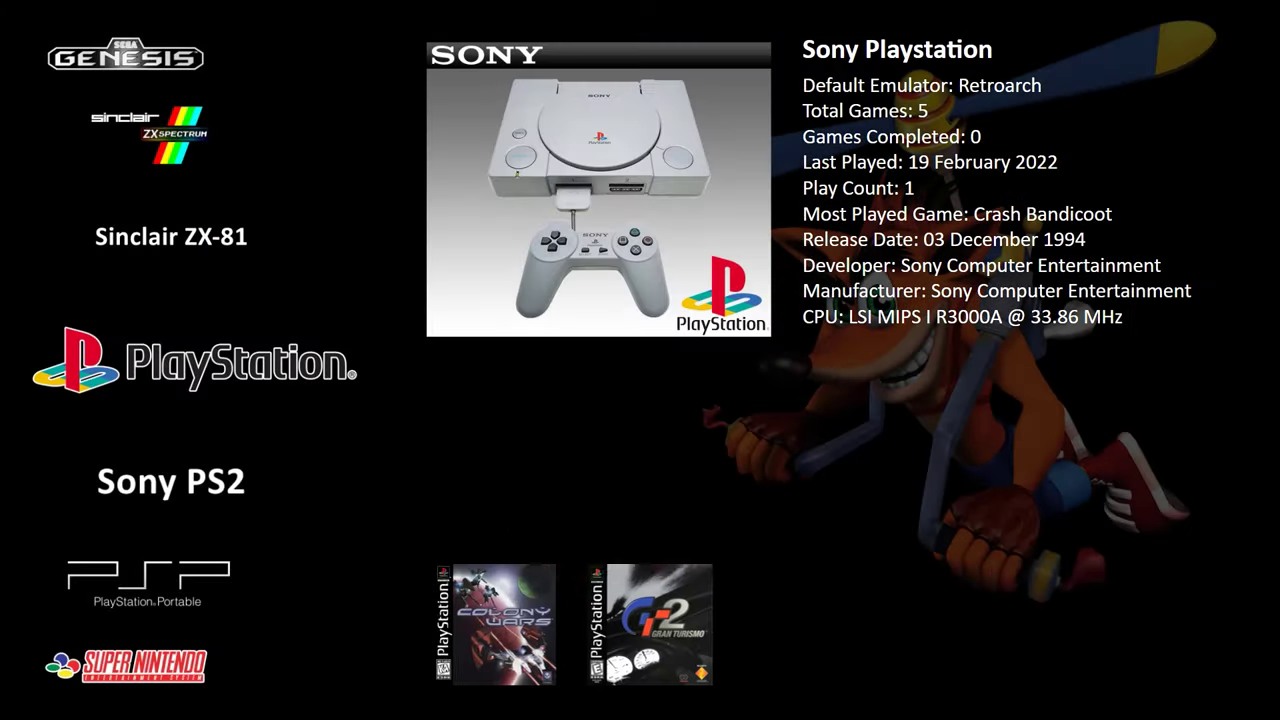
Step: Go through the full-screen platform list from Sony Playstation to Arcade, open Arcade and browse its games
key("Down")
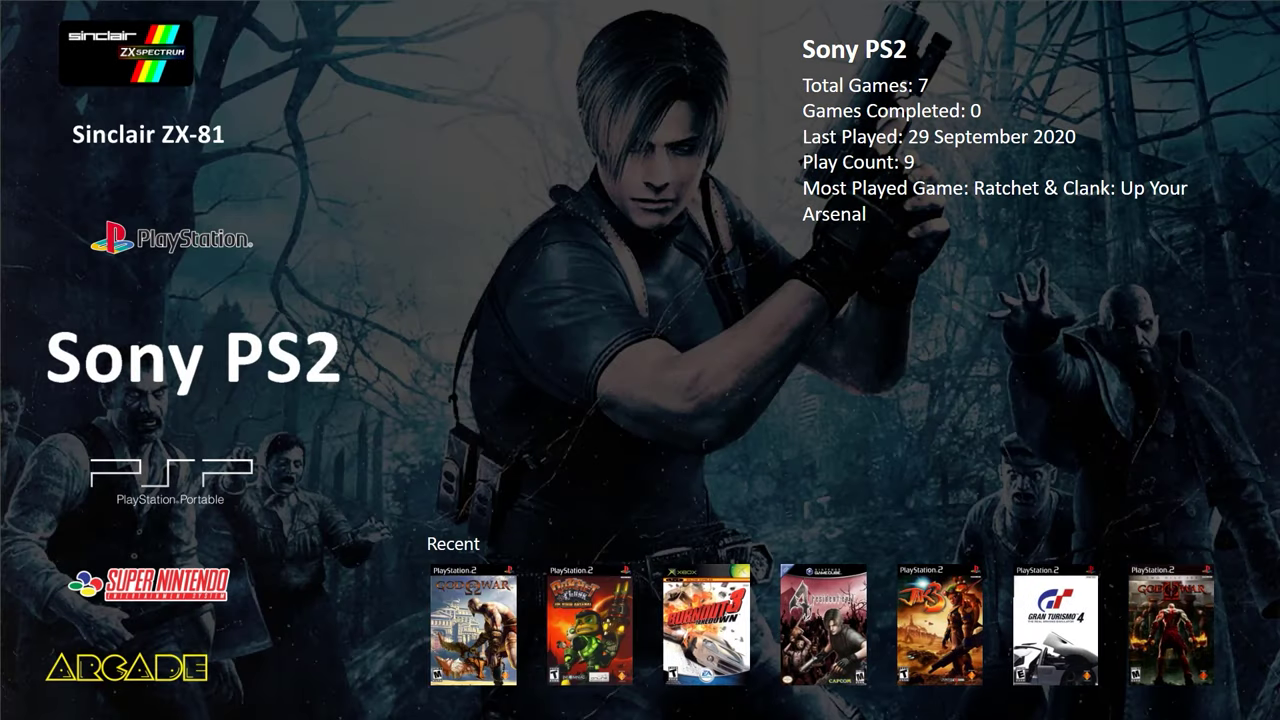
key("Down")
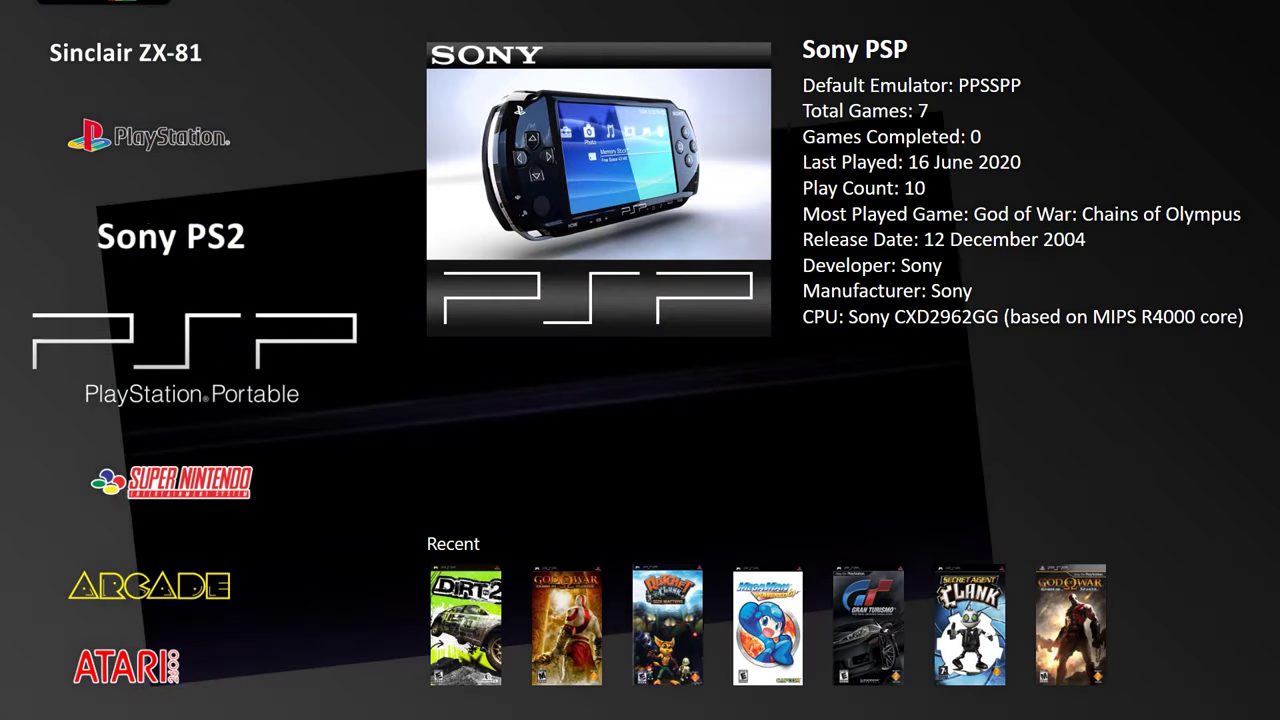
key("Down")
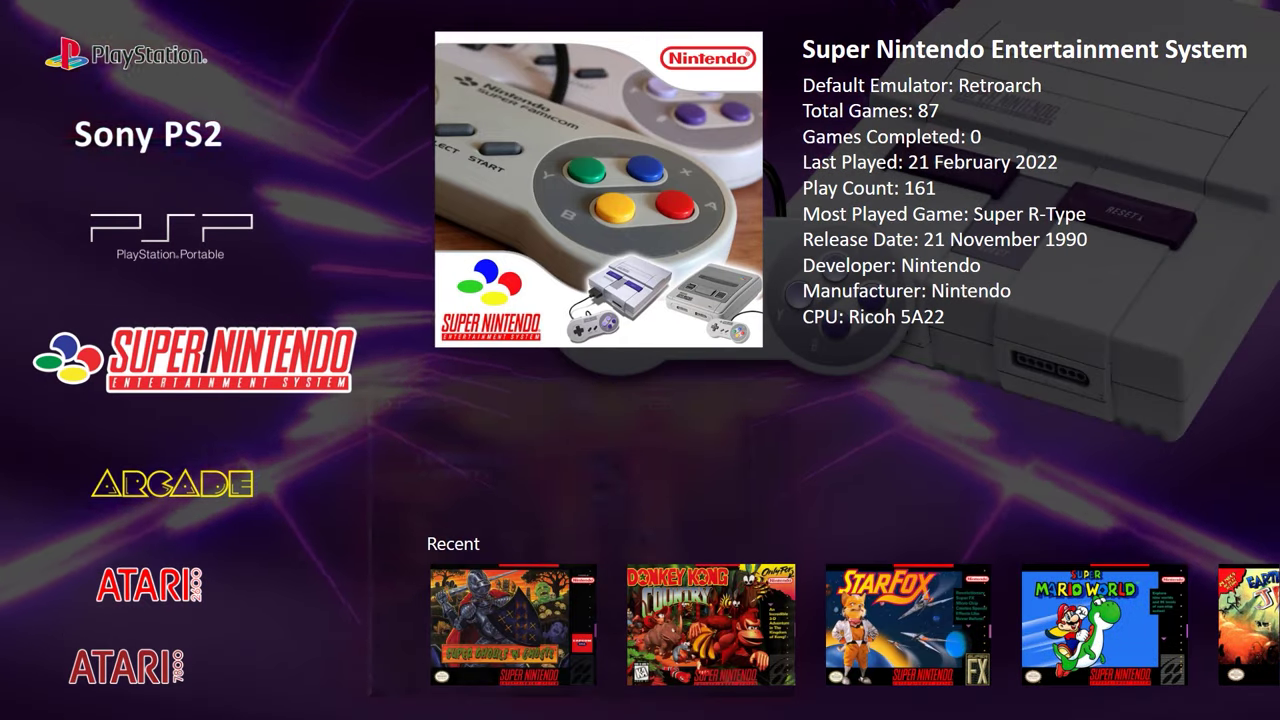
key("Down")
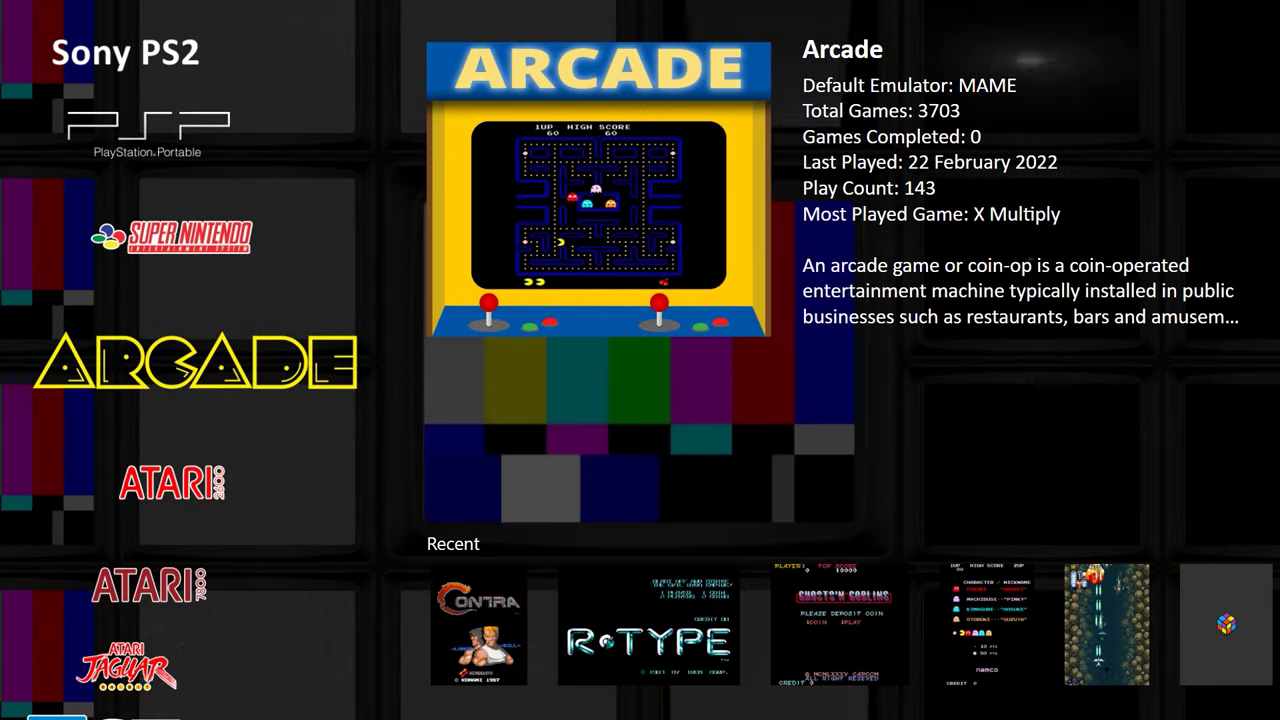
key("Return")
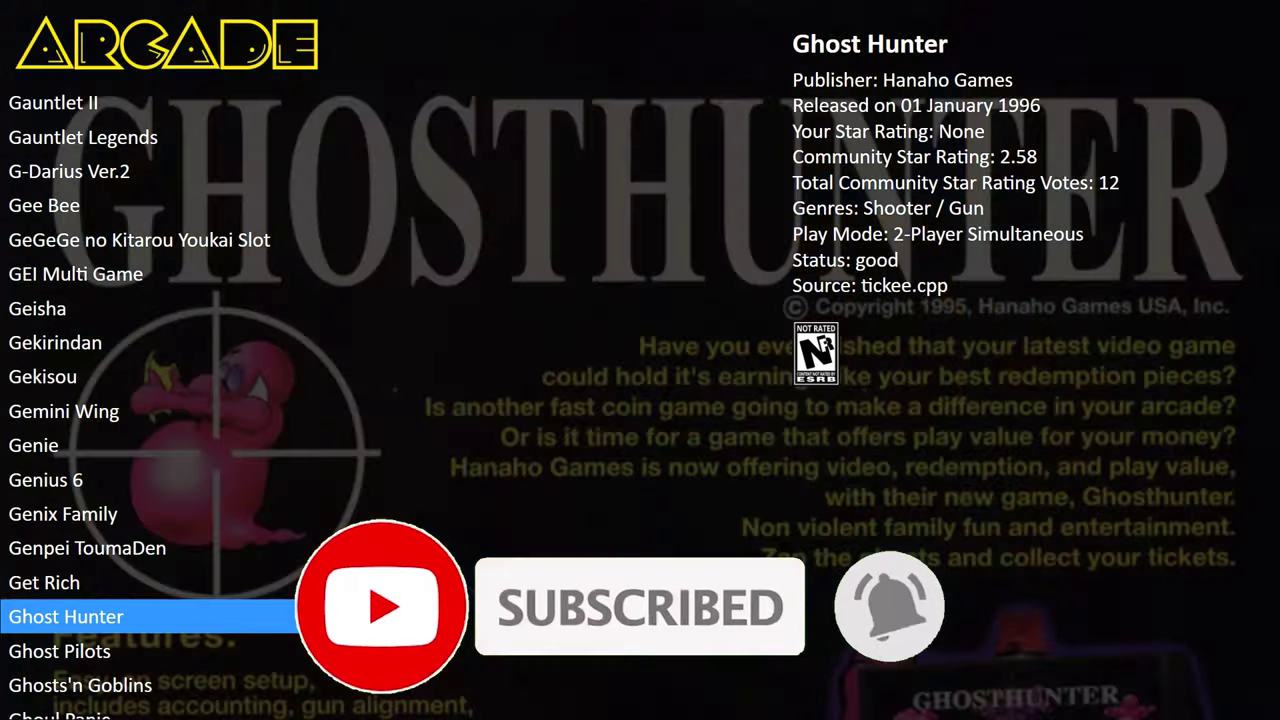
key("Up")
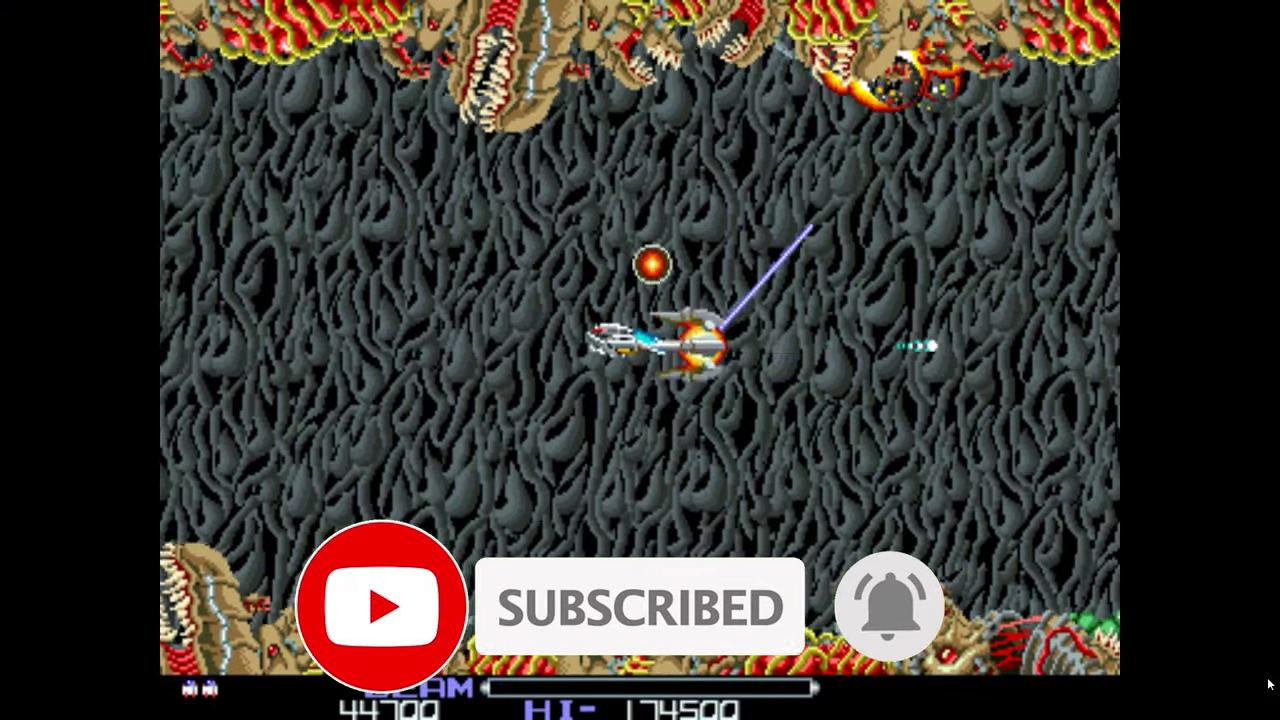